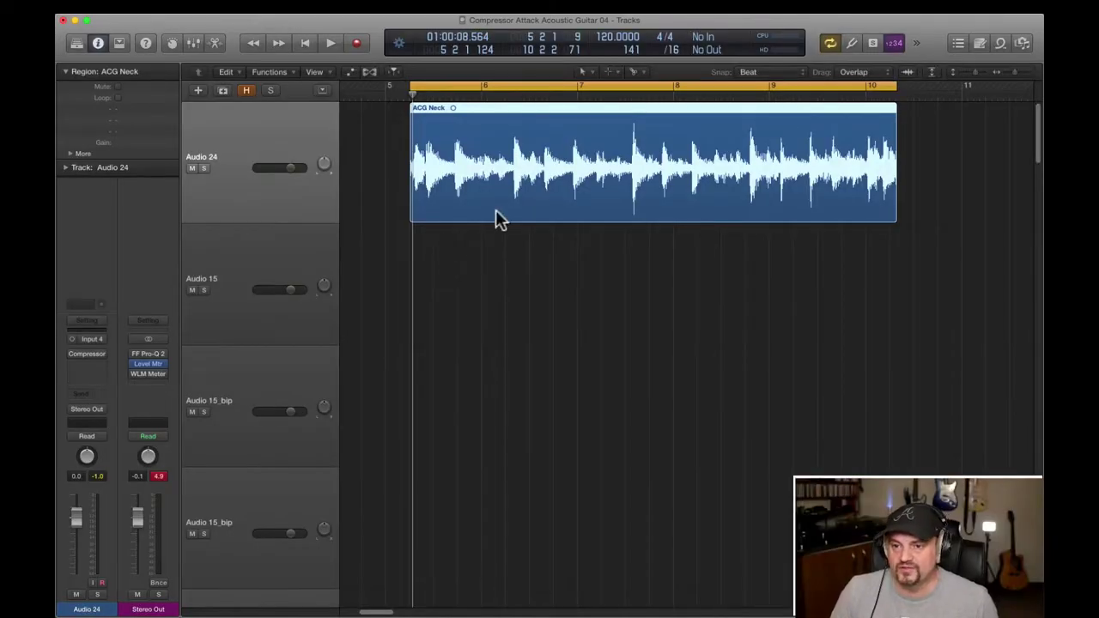
Play the ACG Neck guitar region through the cycle range.
key("space")
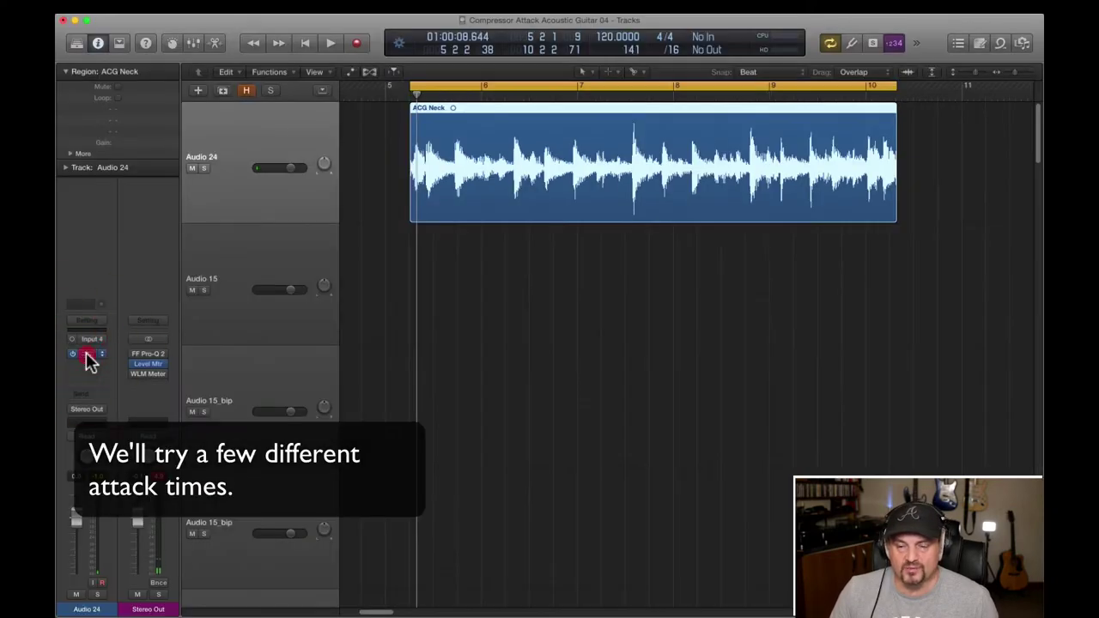
Briefly bring up the Audio 24 Compressor's settings, then close them.
left_click(89, 358)
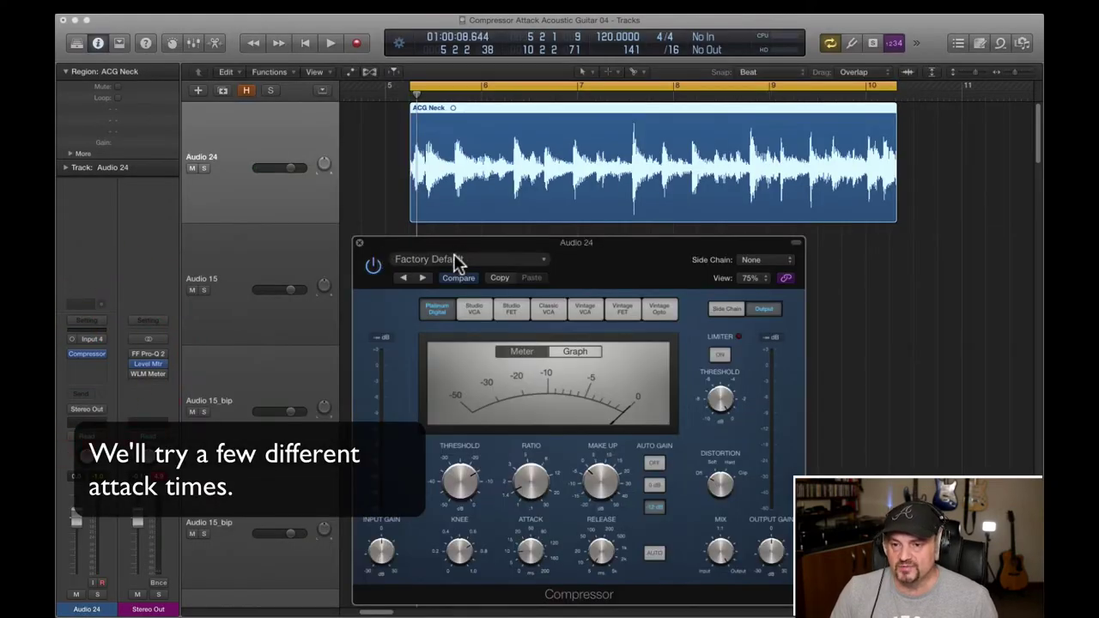
left_click_drag(456, 253, 455, 243)
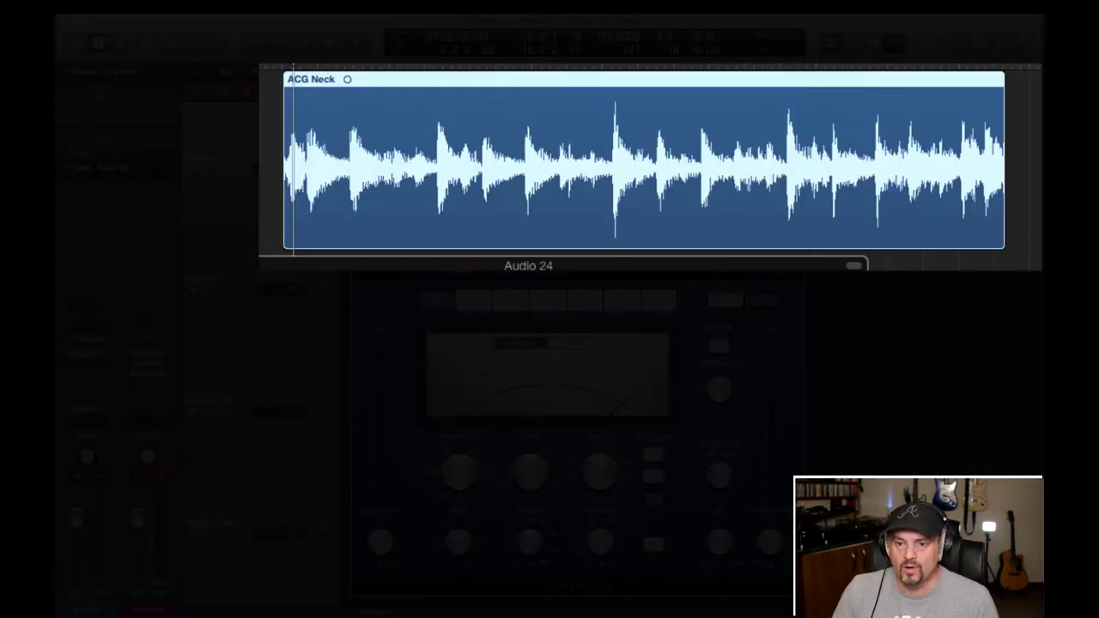
left_click(264, 266)
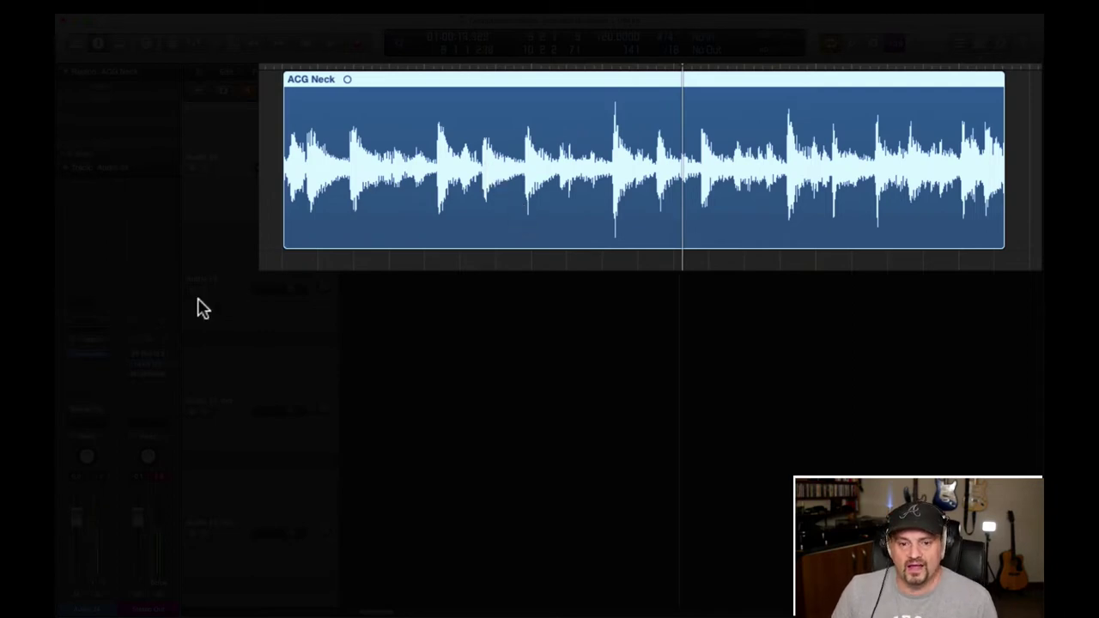
Switch the Audio 24 Compressor's side-chain detection to RMS, then back to Peak.
left_click(83, 355)
left_click_drag(502, 213, 426, 146)
left_click(689, 226)
left_click(725, 296)
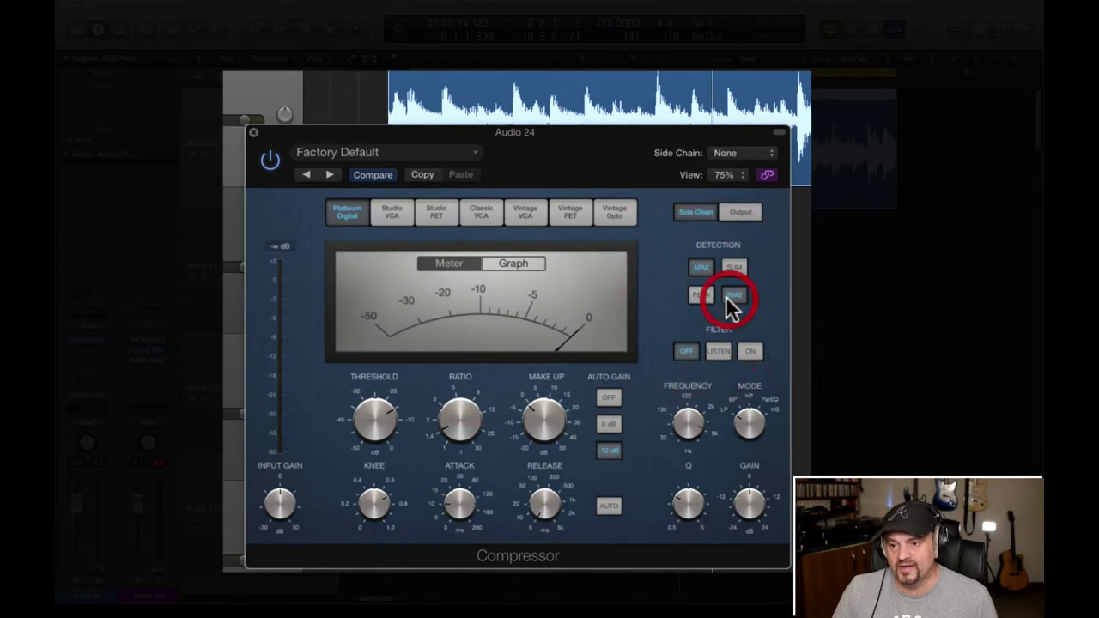
left_click(701, 296)
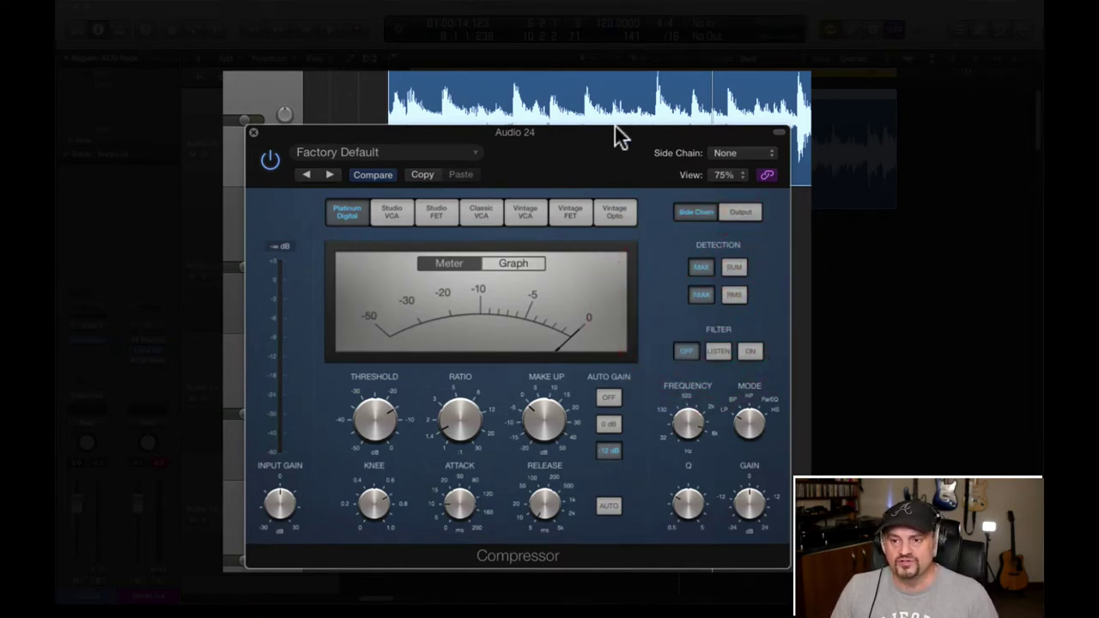
left_click_drag(601, 129, 603, 178)
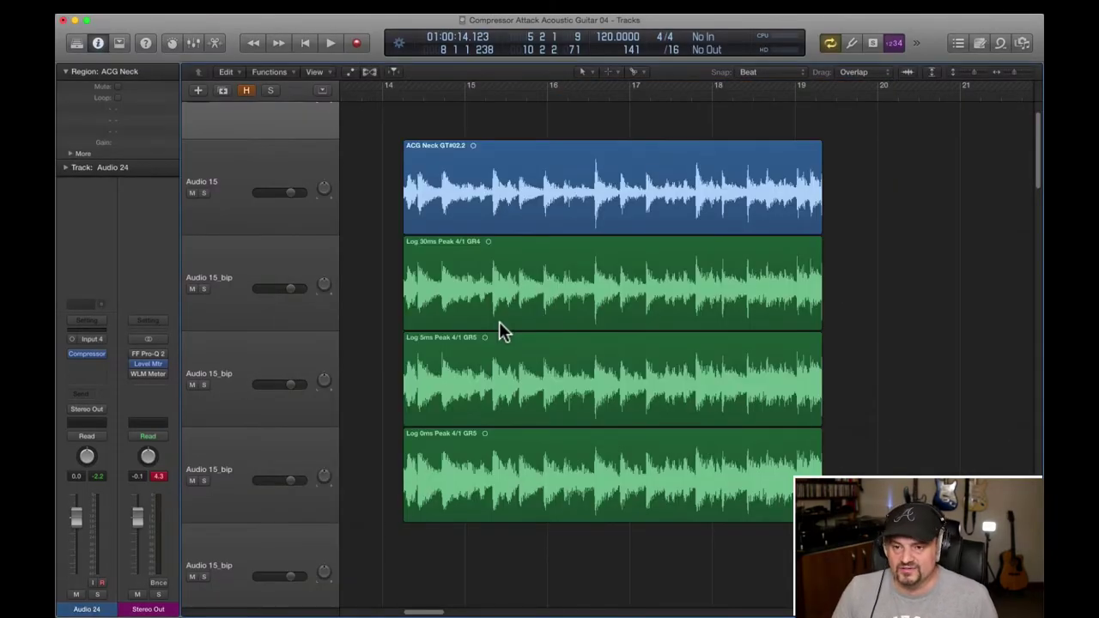
Set the Audio 15 Compressor's attack time to 3.5 ms.
left_click(266, 158)
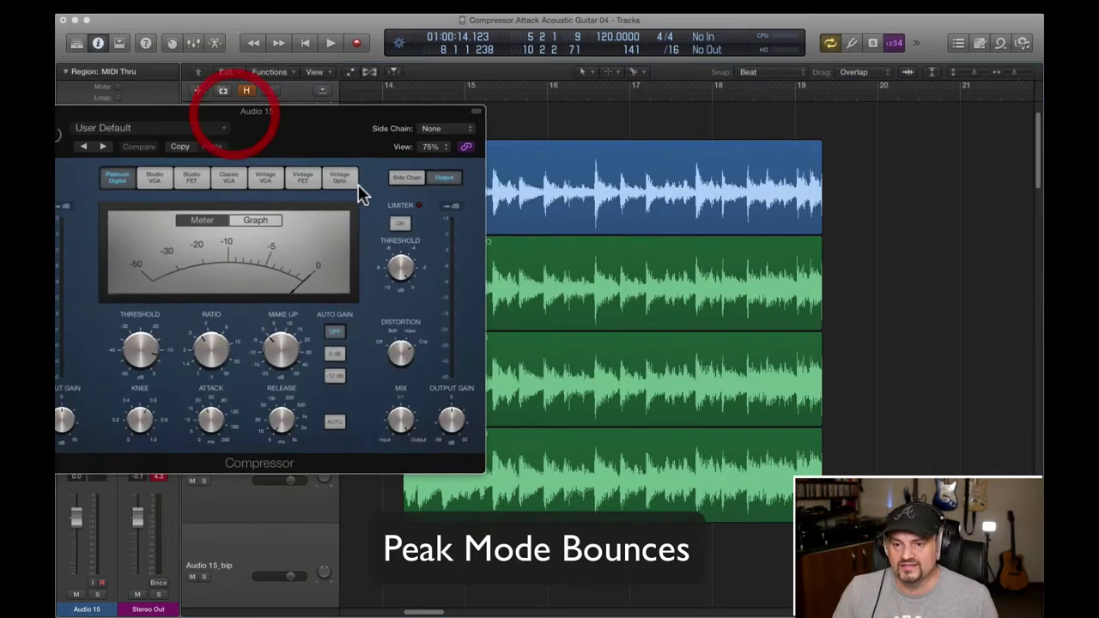
left_click(400, 181)
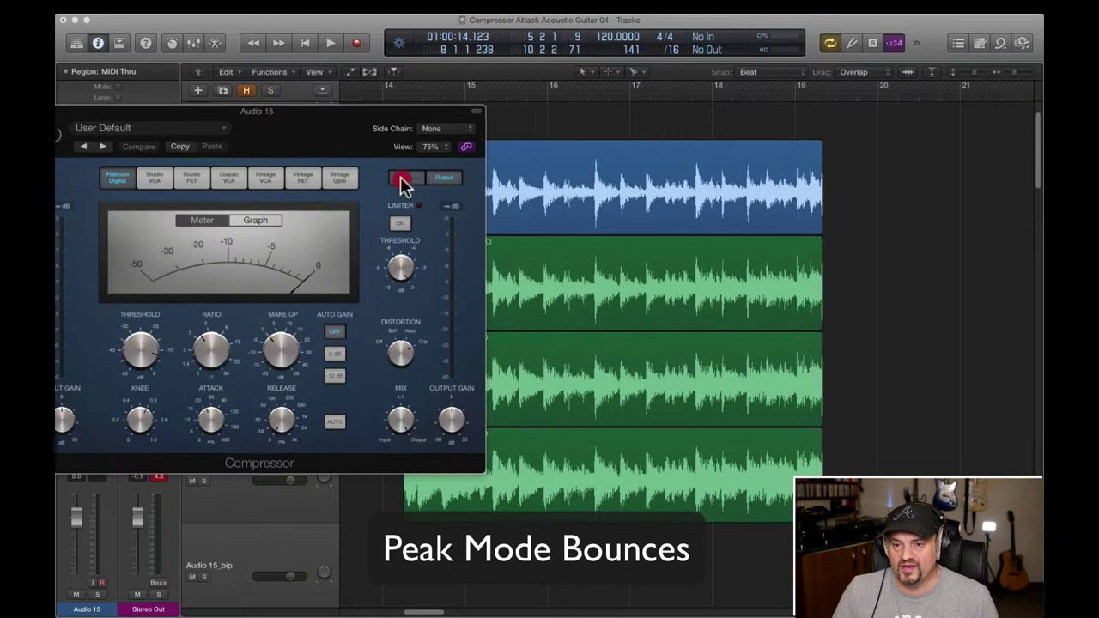
left_click_drag(354, 128, 380, 119)
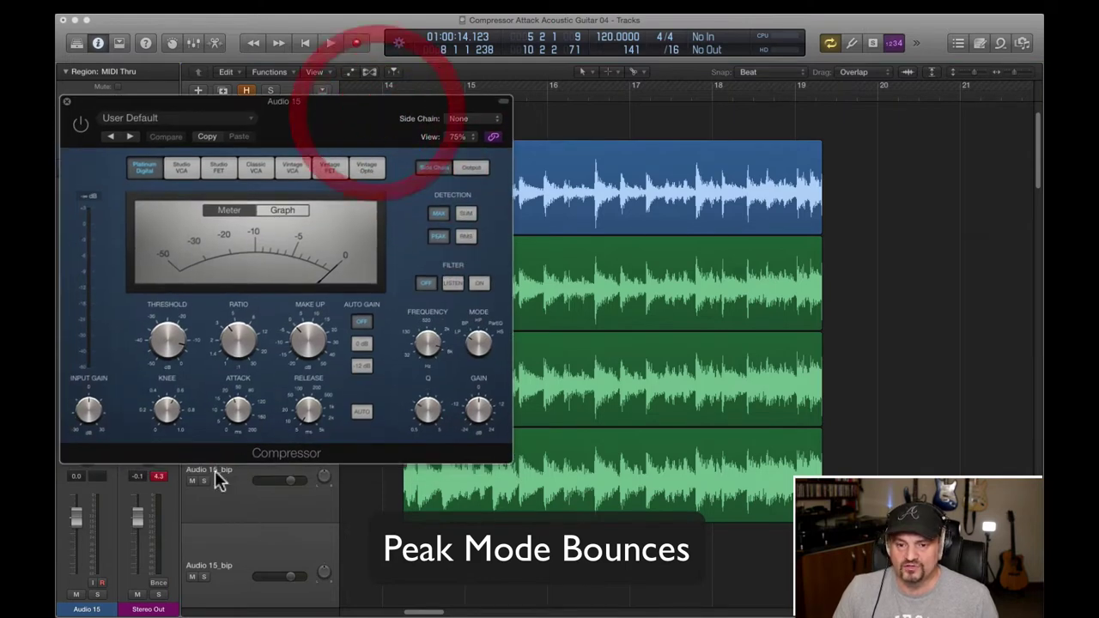
left_click_drag(245, 419, 243, 466)
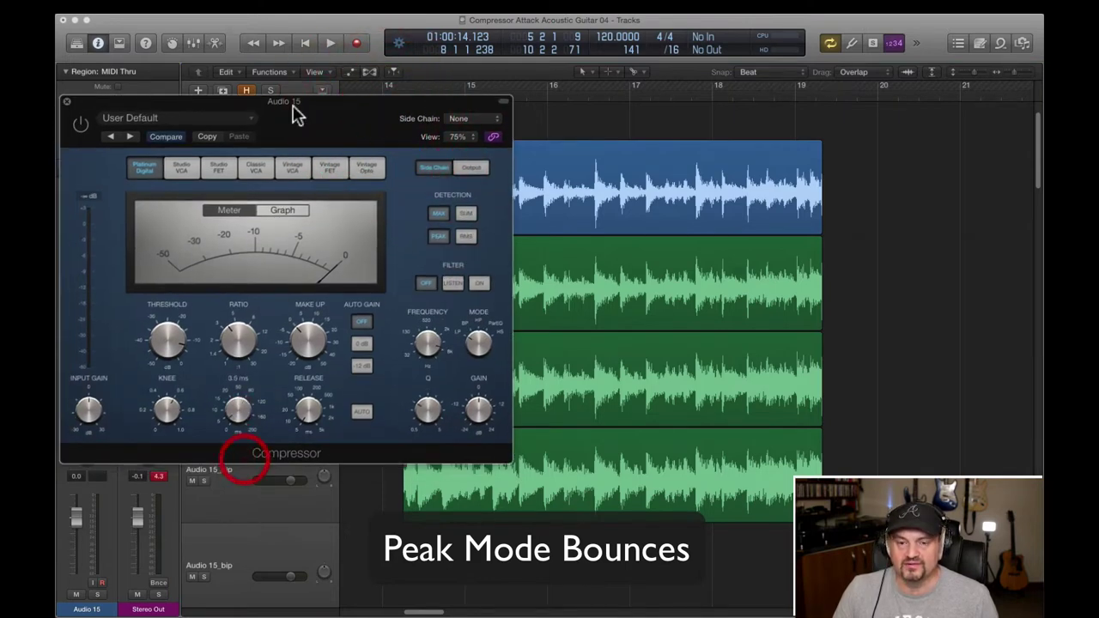
left_click_drag(272, 118, 292, 118)
left_click(91, 103)
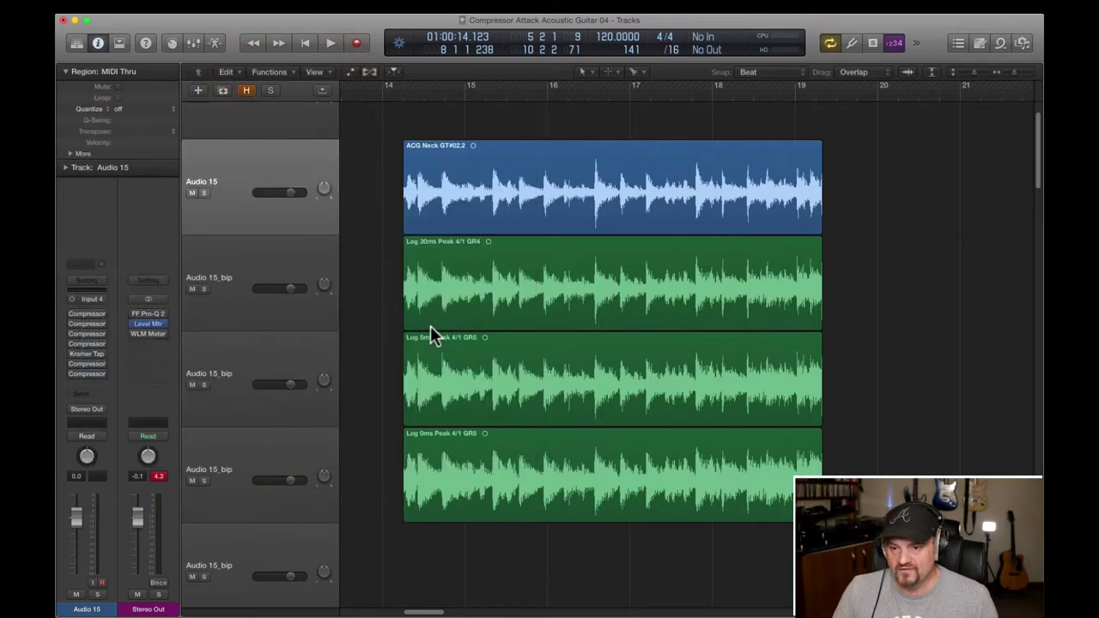
Cycle playback over the guitar regions and play the Log 0ms Peak render soloed.
key("super+u")
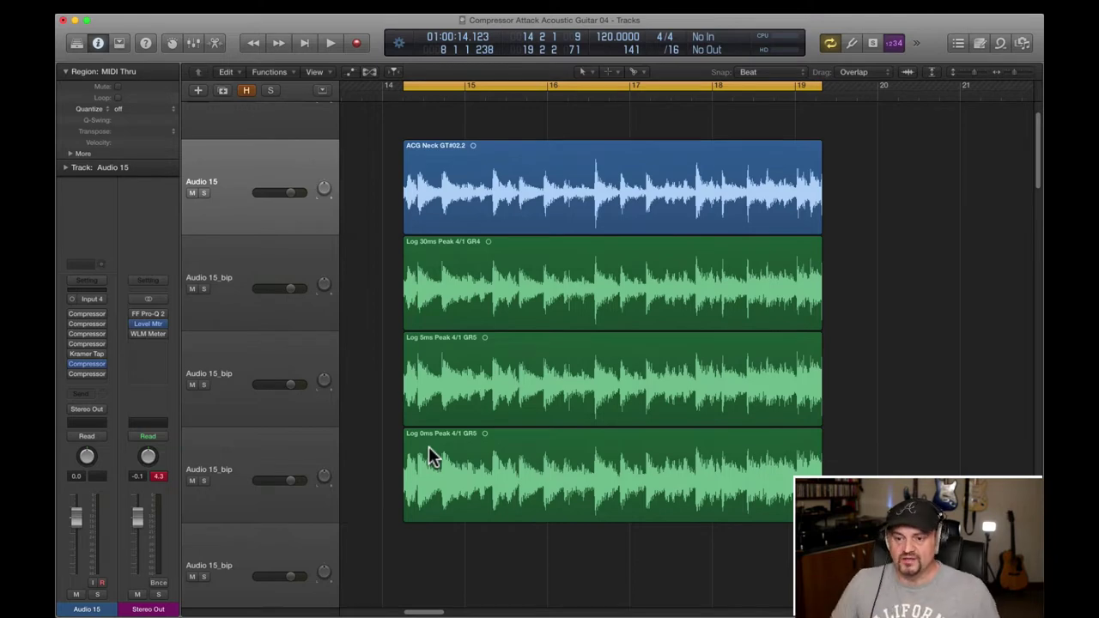
left_click(204, 479)
key("space")
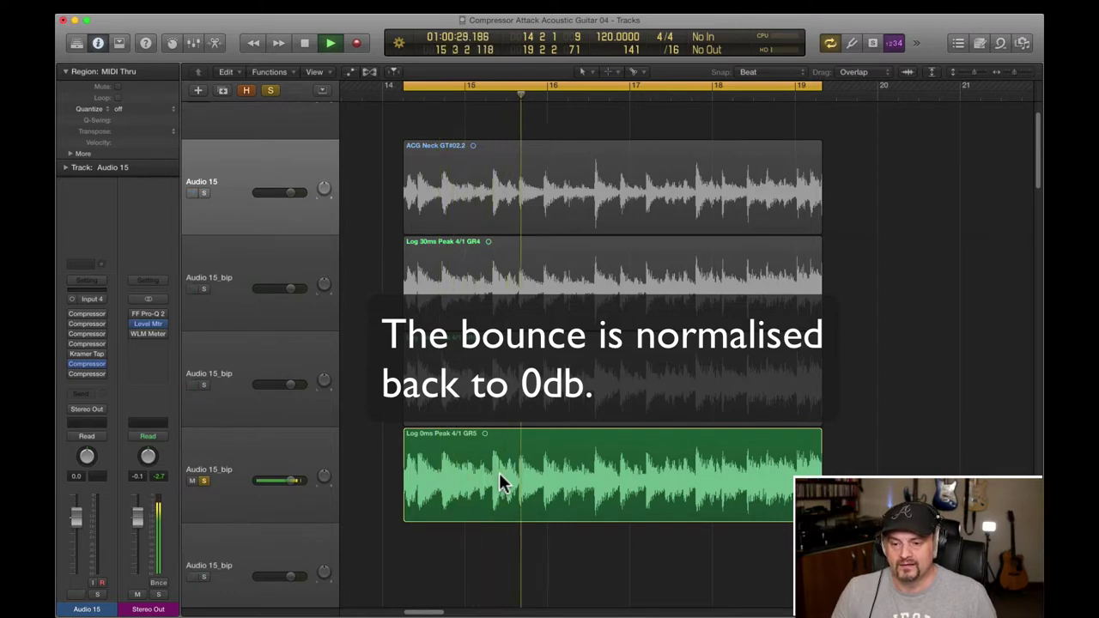
A/B the original Audio 15 take against the Log 0ms and 5ms Peak renders.
left_click(205, 193)
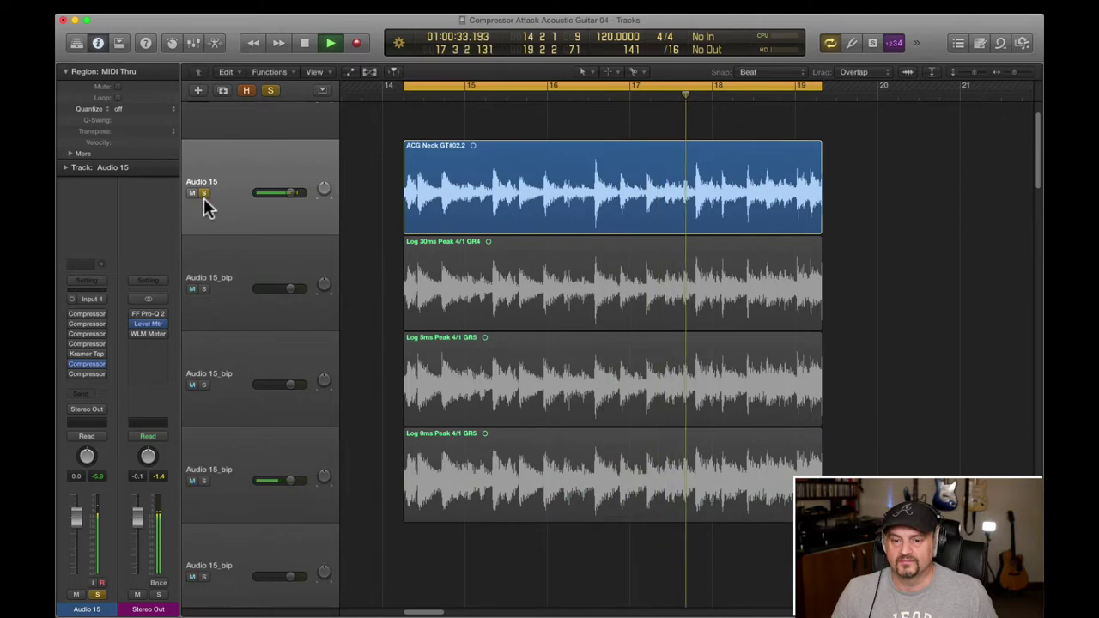
left_click(204, 481)
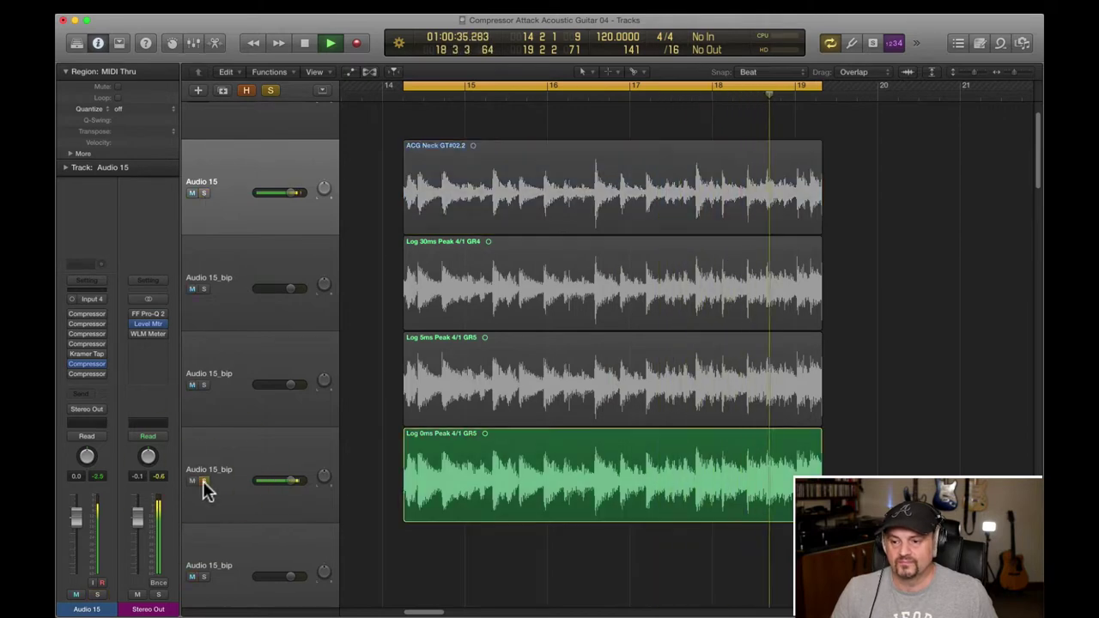
key("space")
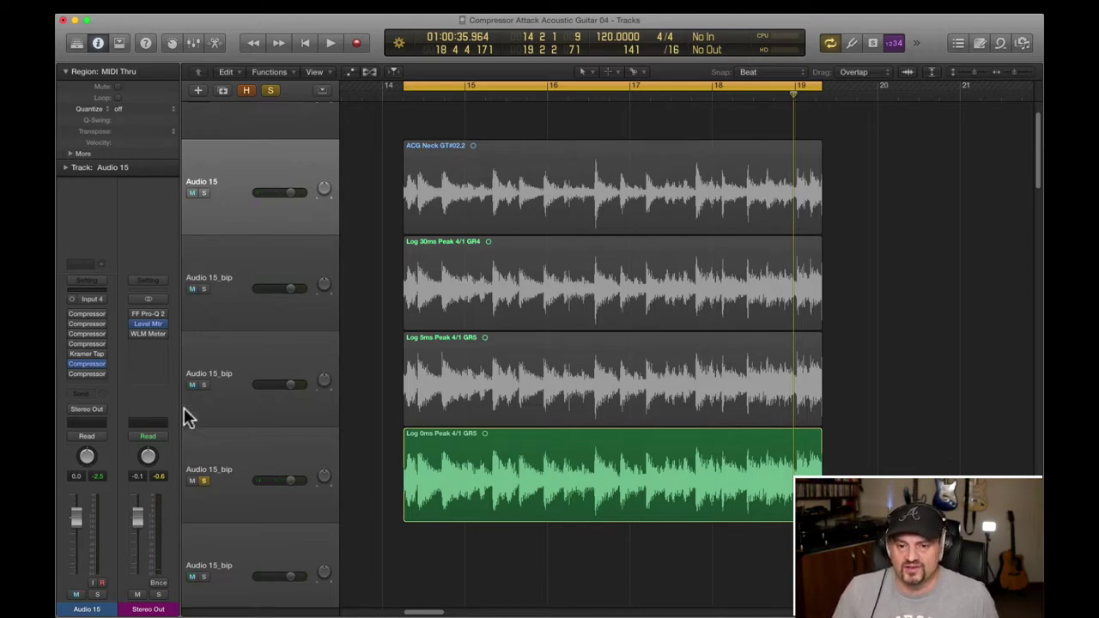
left_click(203, 385)
key("space")
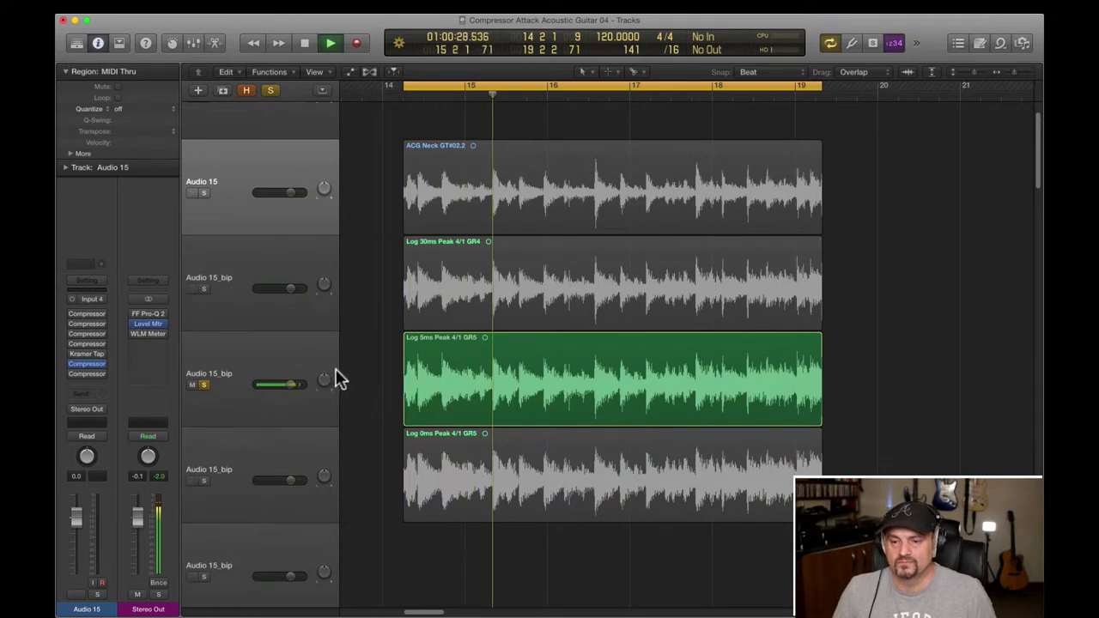
left_click(203, 193)
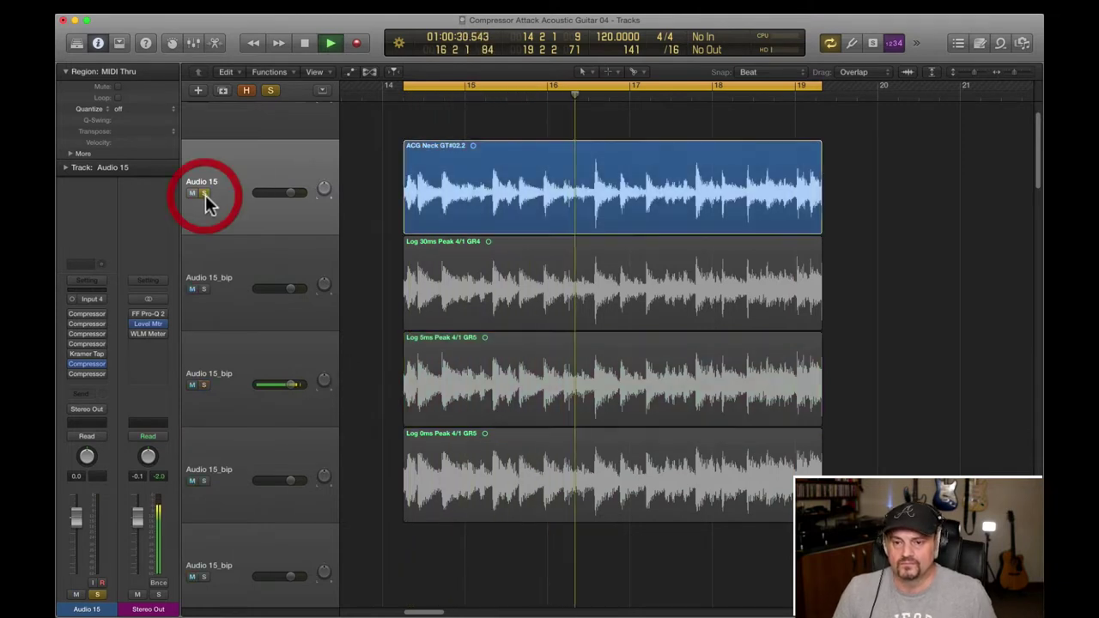
left_click(204, 385)
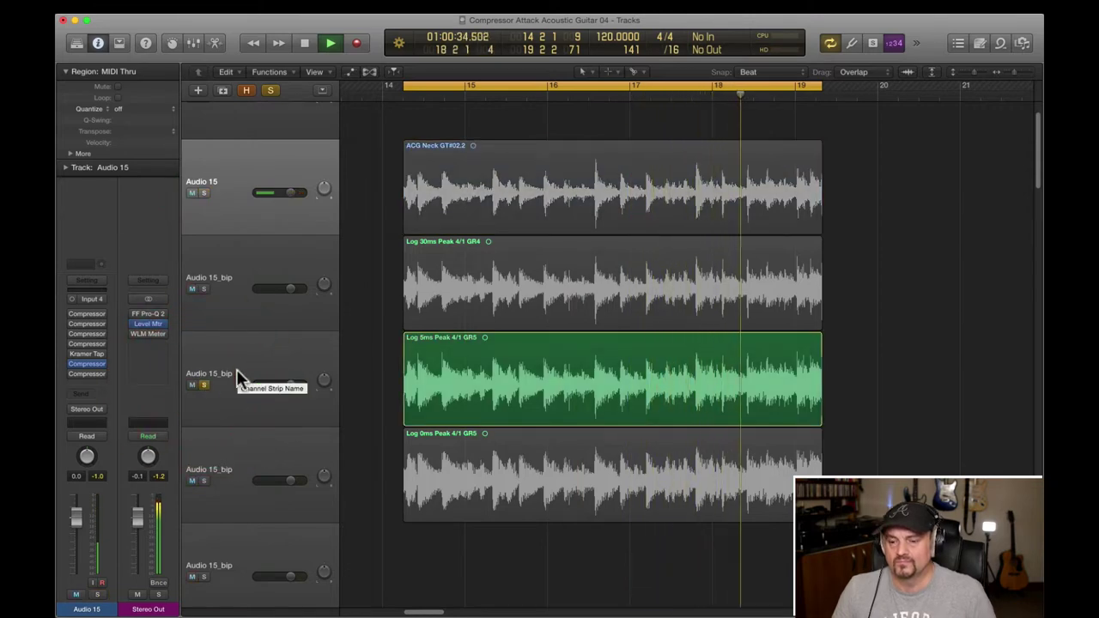
key("space")
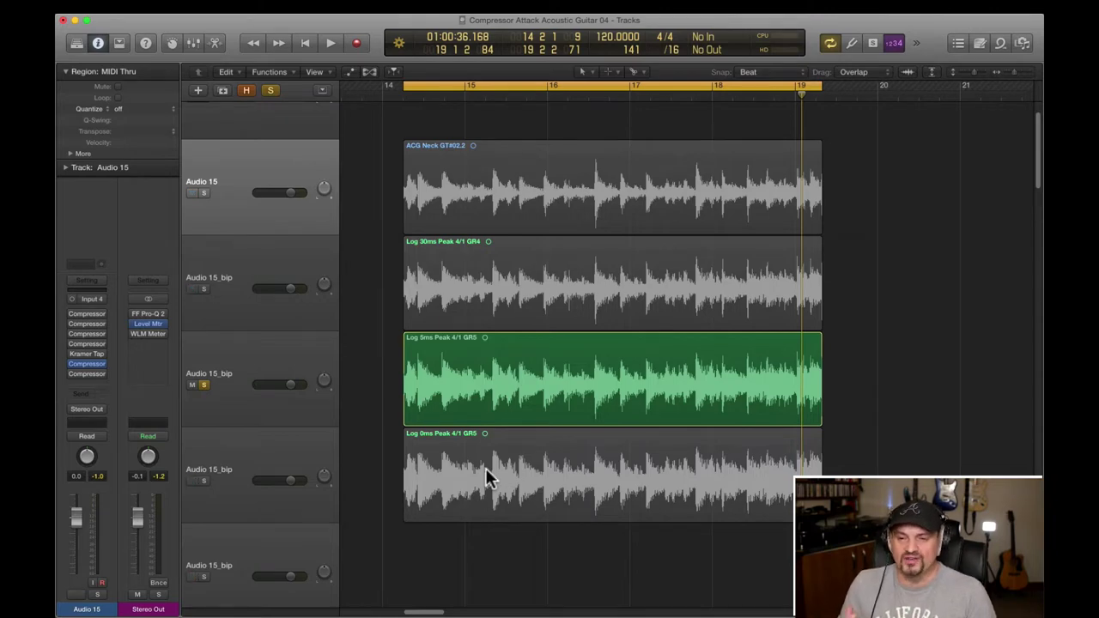
A/B the original take against the Log 30ms Peak render, ending with 30ms soloed.
left_click(203, 288, "alt")
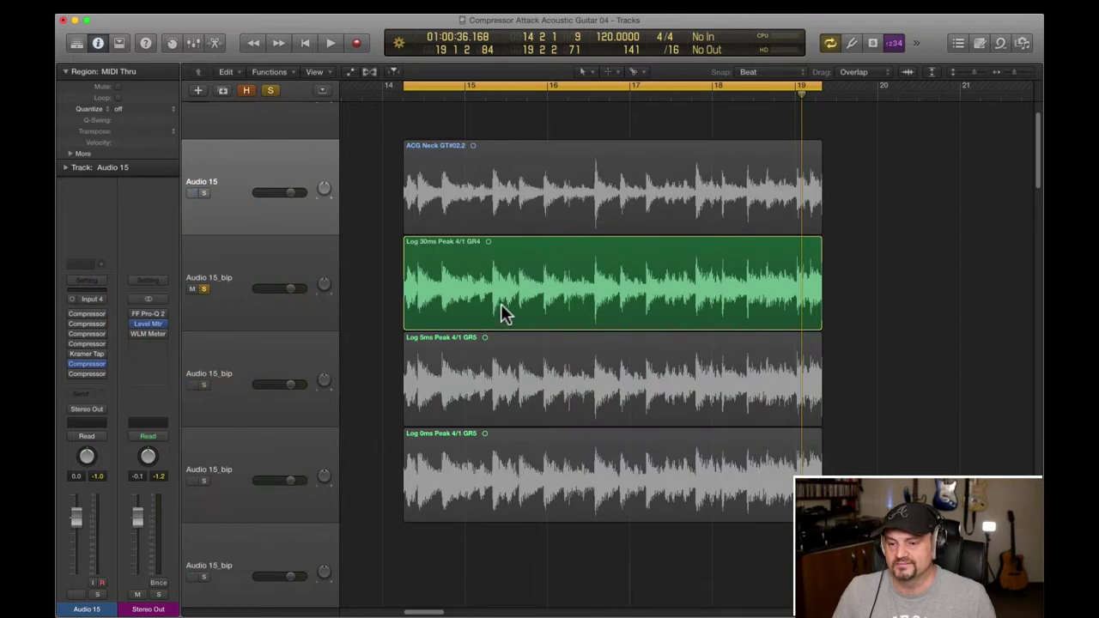
key("space")
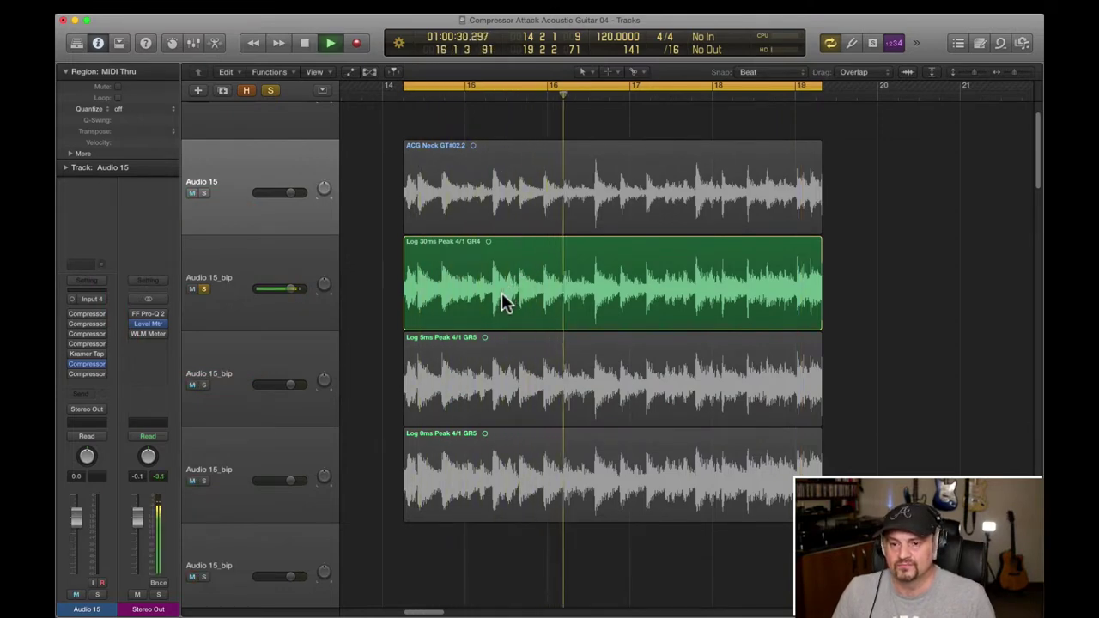
key("space")
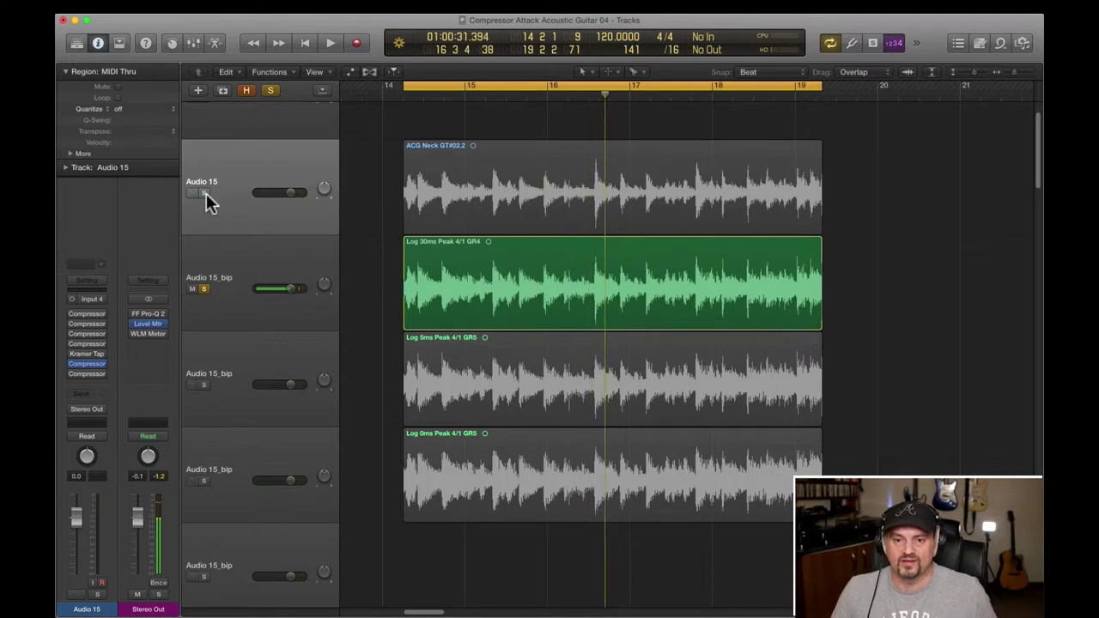
left_click(204, 200)
key("space")
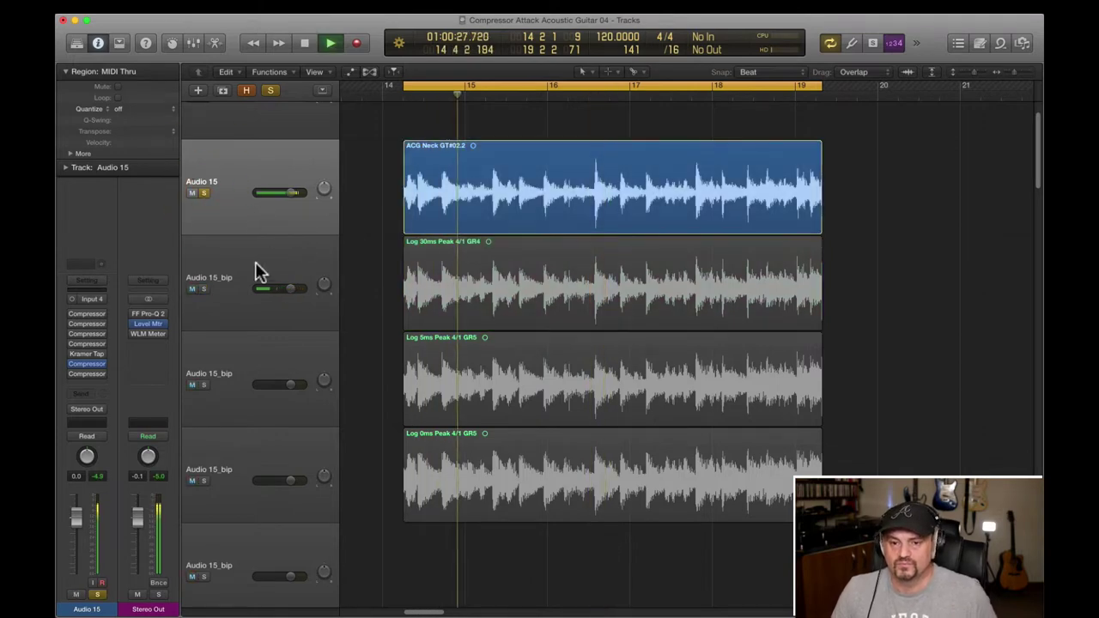
left_click(203, 289)
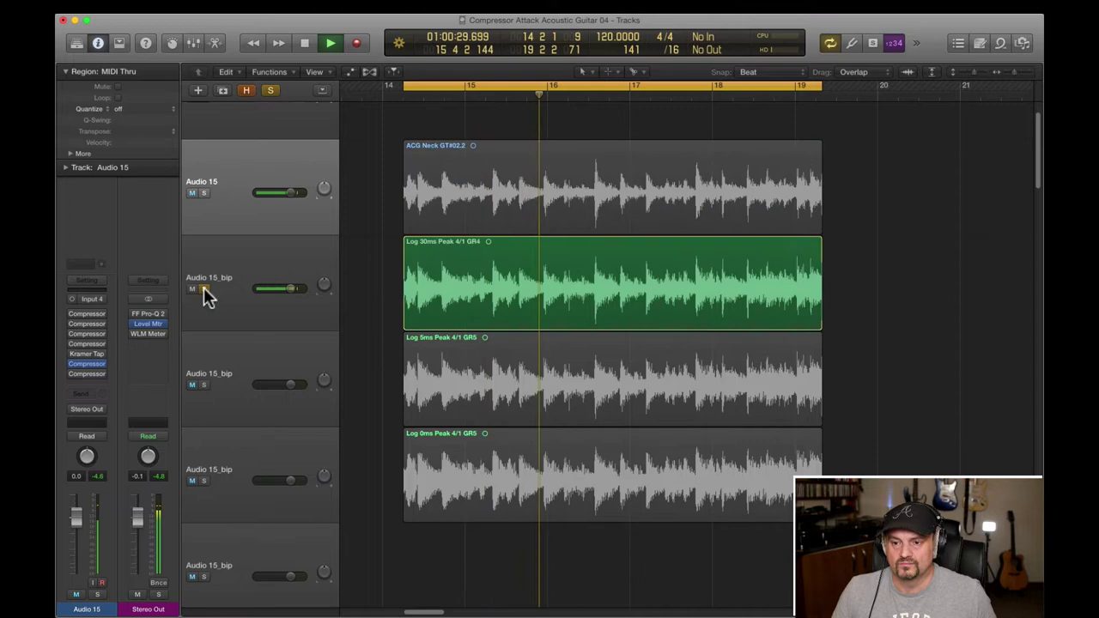
Stop, replay the Log 30ms Peak loop once more, and stop again.
key("space")
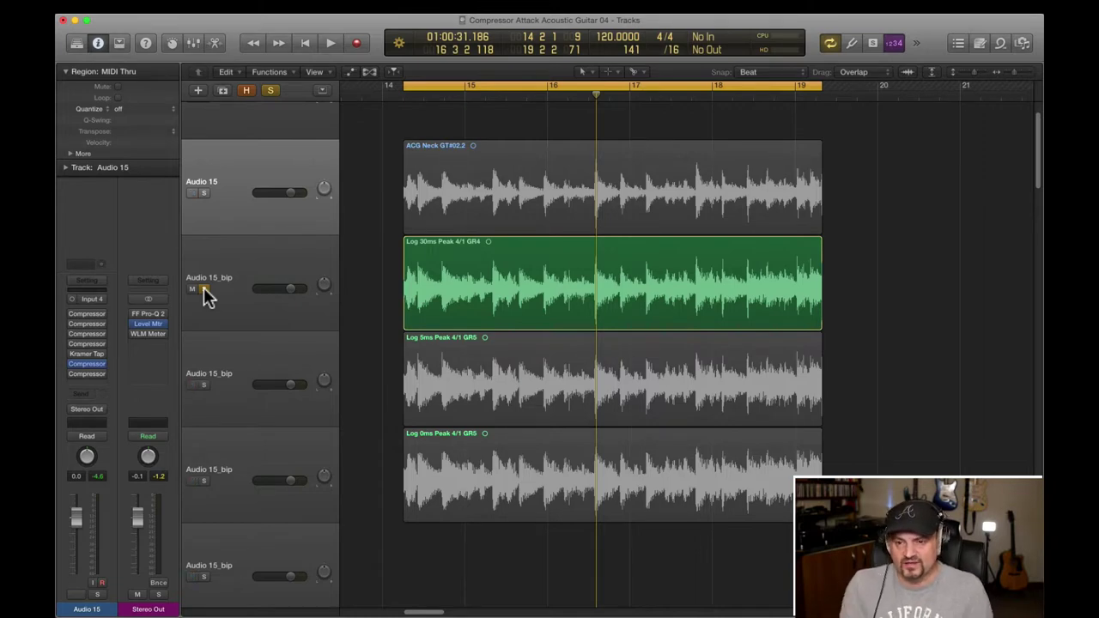
key("space")
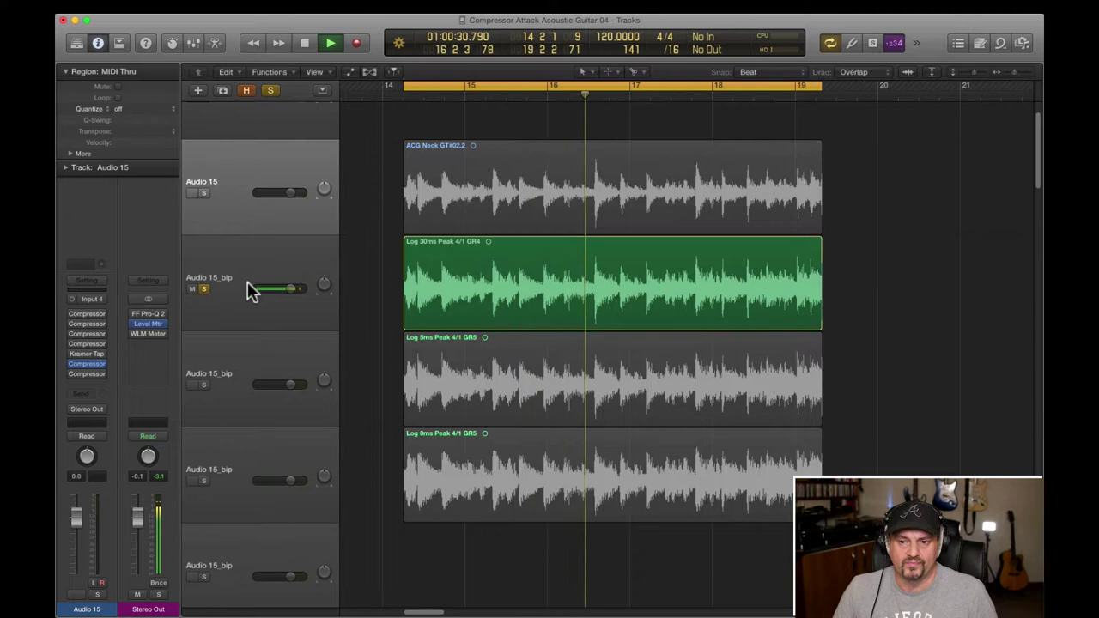
key("space")
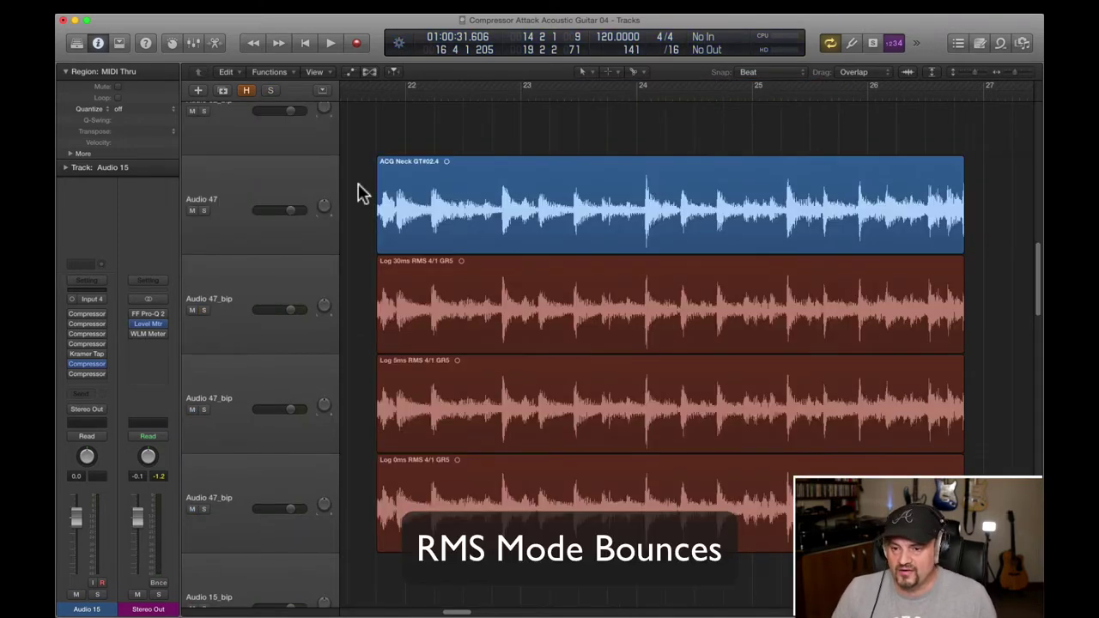
left_click(88, 364)
left_click_drag(429, 268, 419, 205)
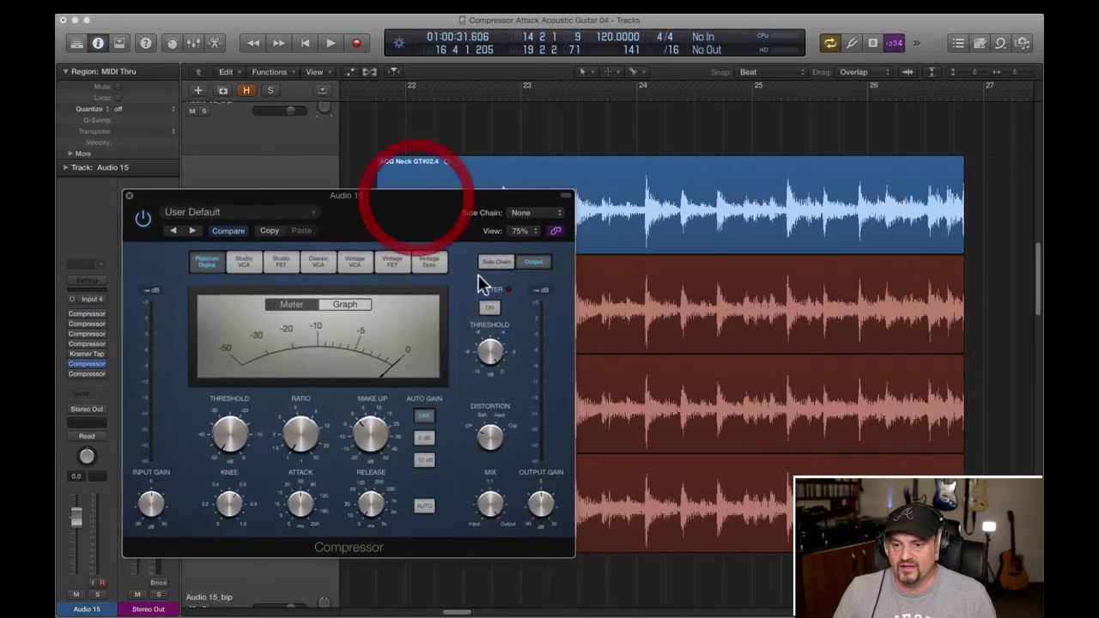
left_click(496, 261)
left_click(499, 330)
left_click(534, 337)
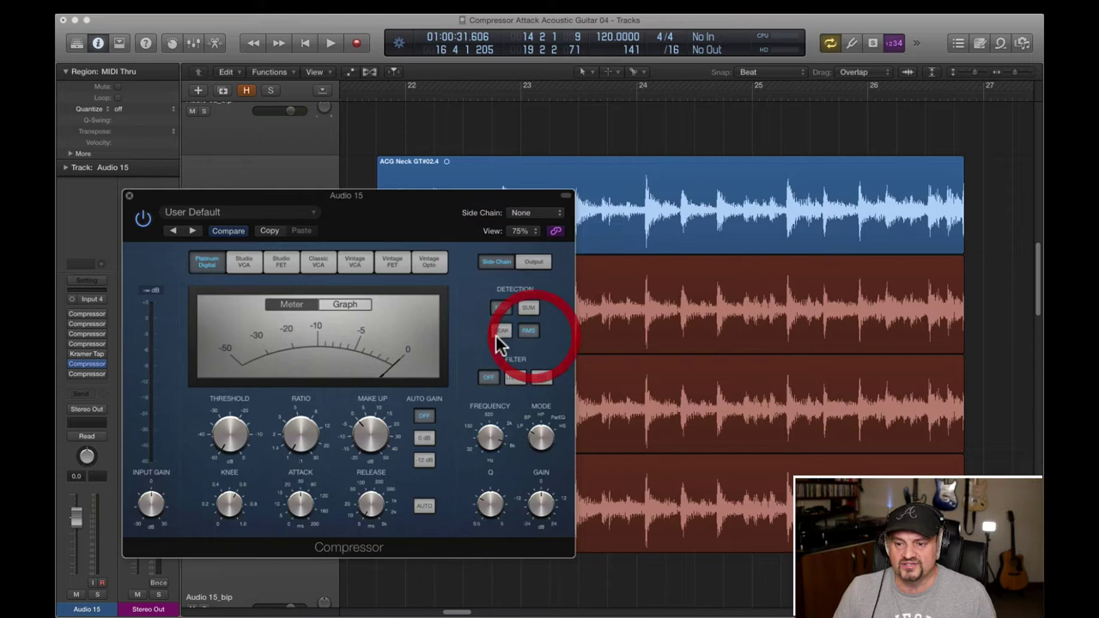
left_click(502, 332)
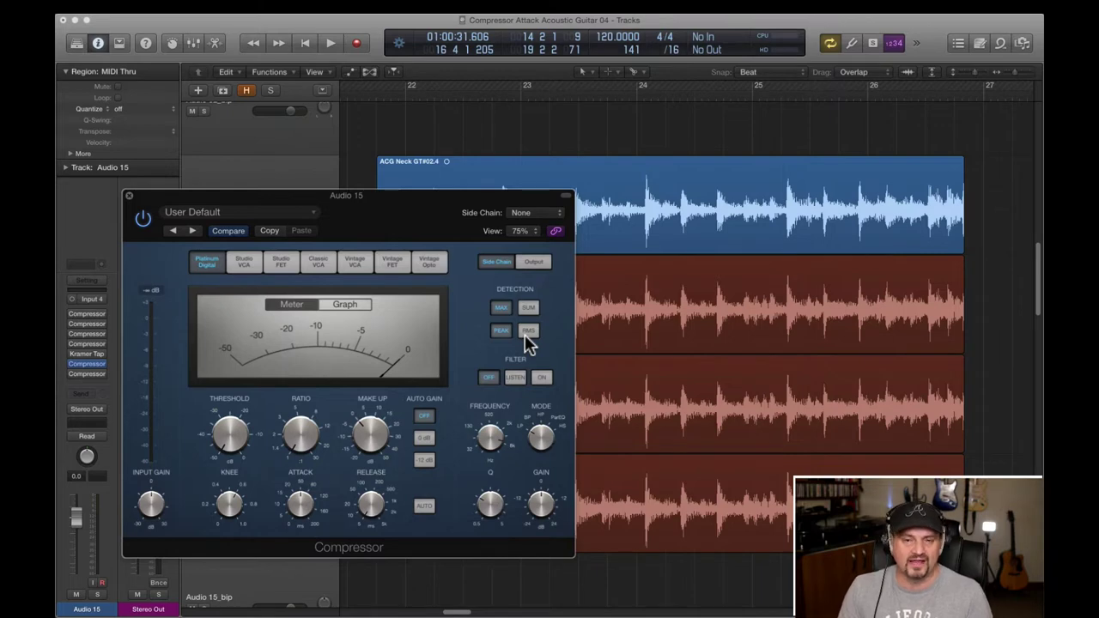
key("super+w")
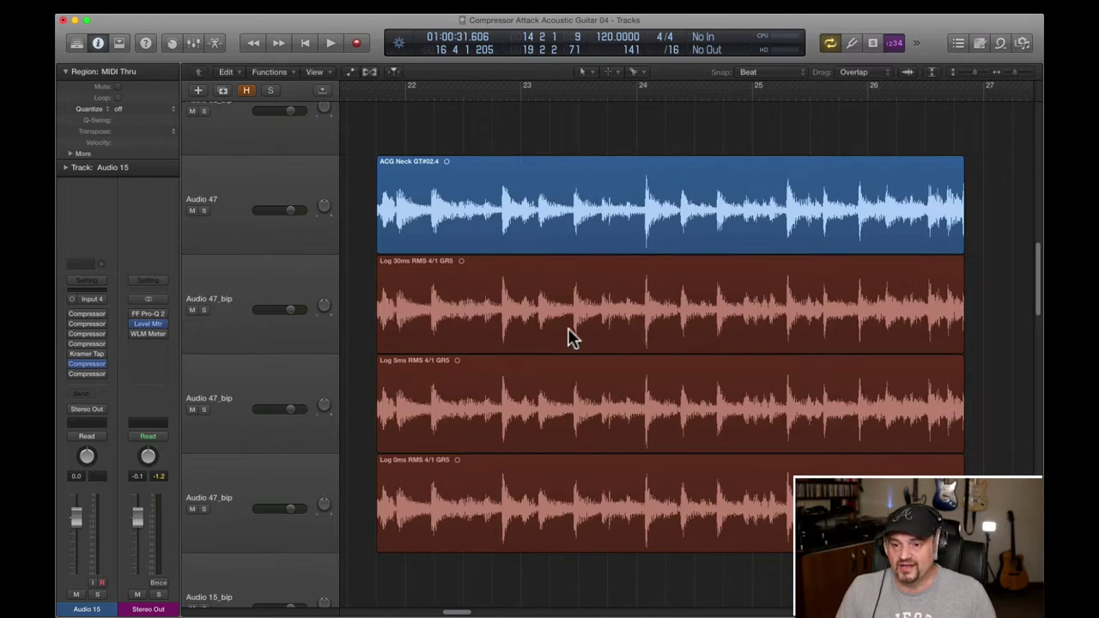
Solo Audio 47 and play its ACG Neck region in a cycle from bar 22.
left_click(490, 105)
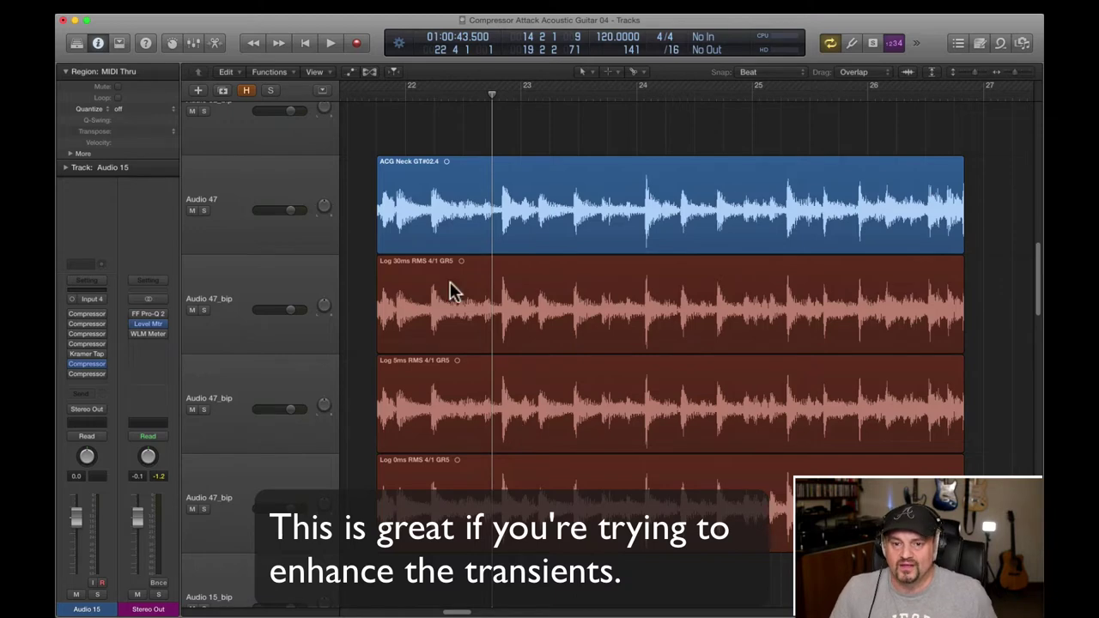
left_click(204, 211)
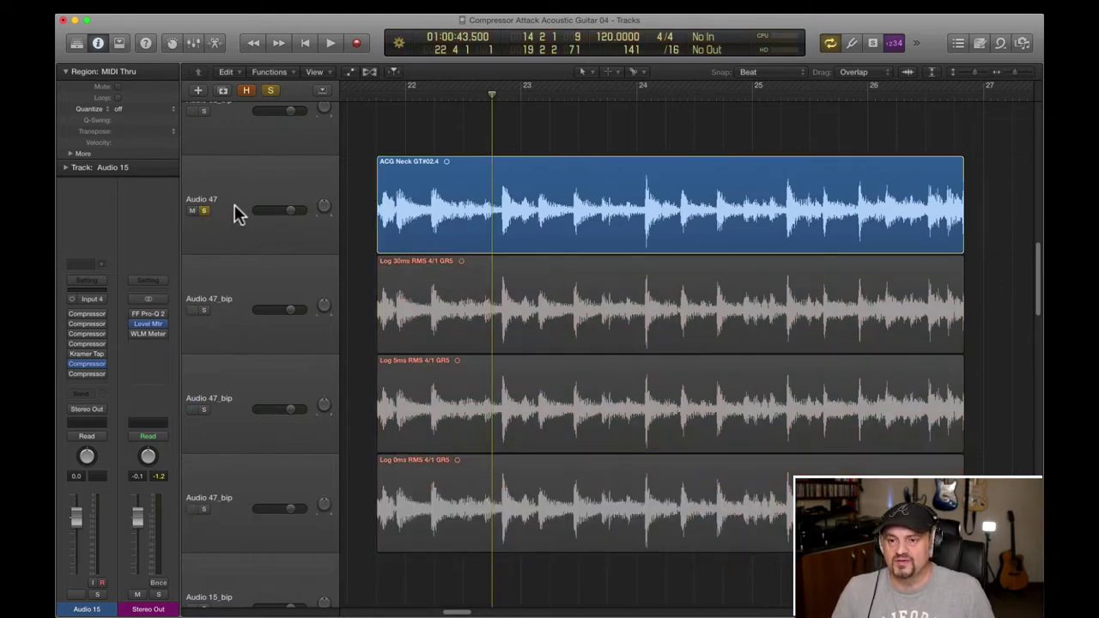
left_click(459, 195)
key("u")
key("space")
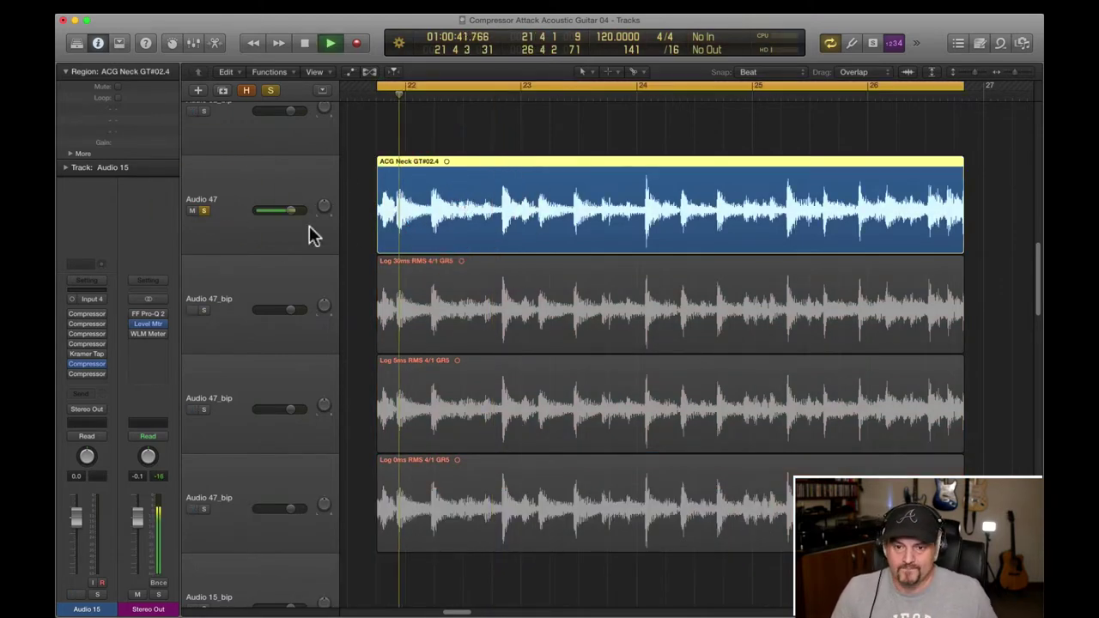
Solo the 30ms, 5ms and 0ms RMS bounces in turn, then stop playback.
left_click(205, 310)
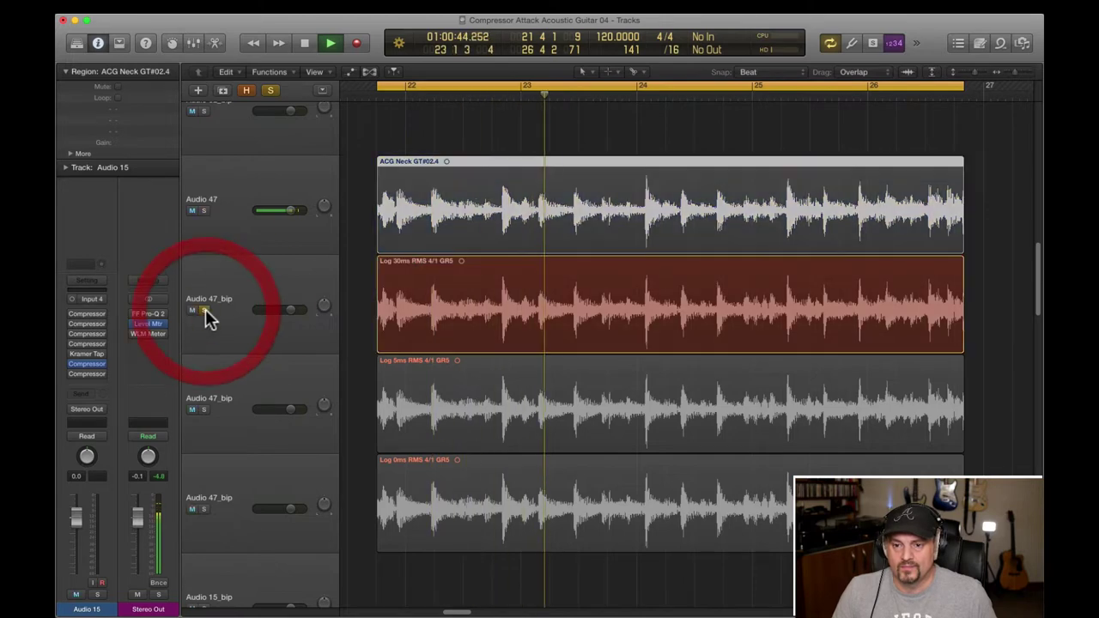
left_click(204, 410)
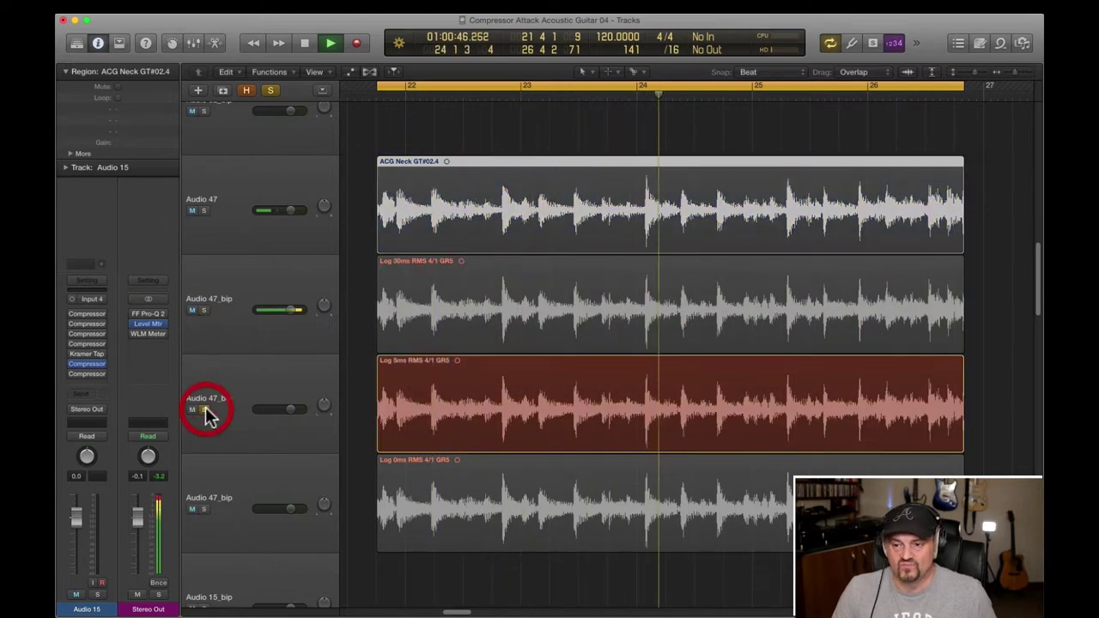
left_click(203, 509)
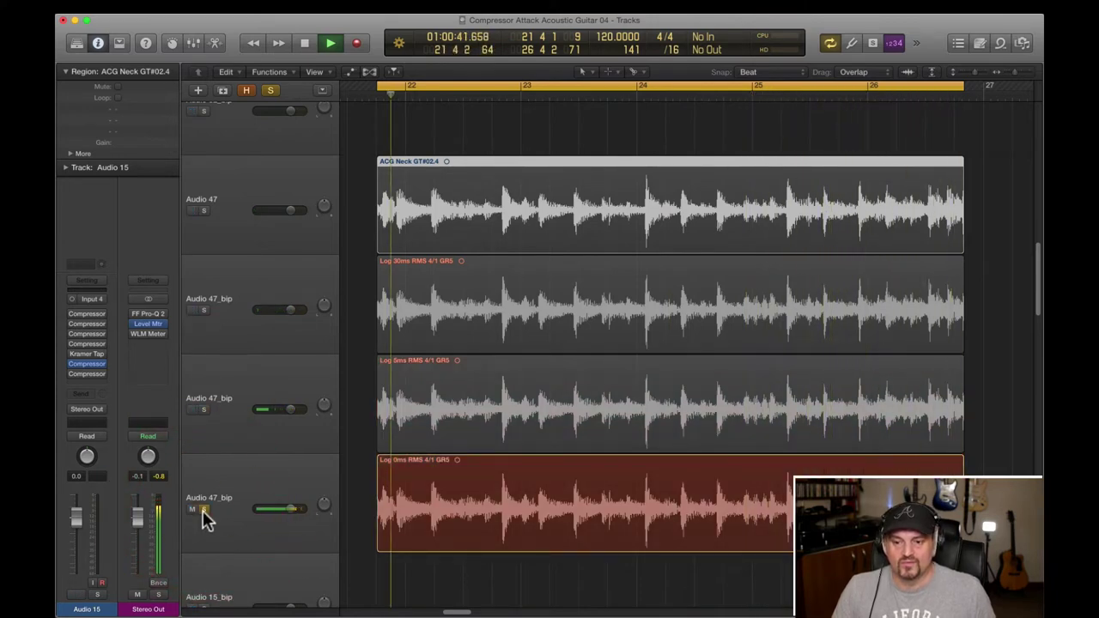
key("space")
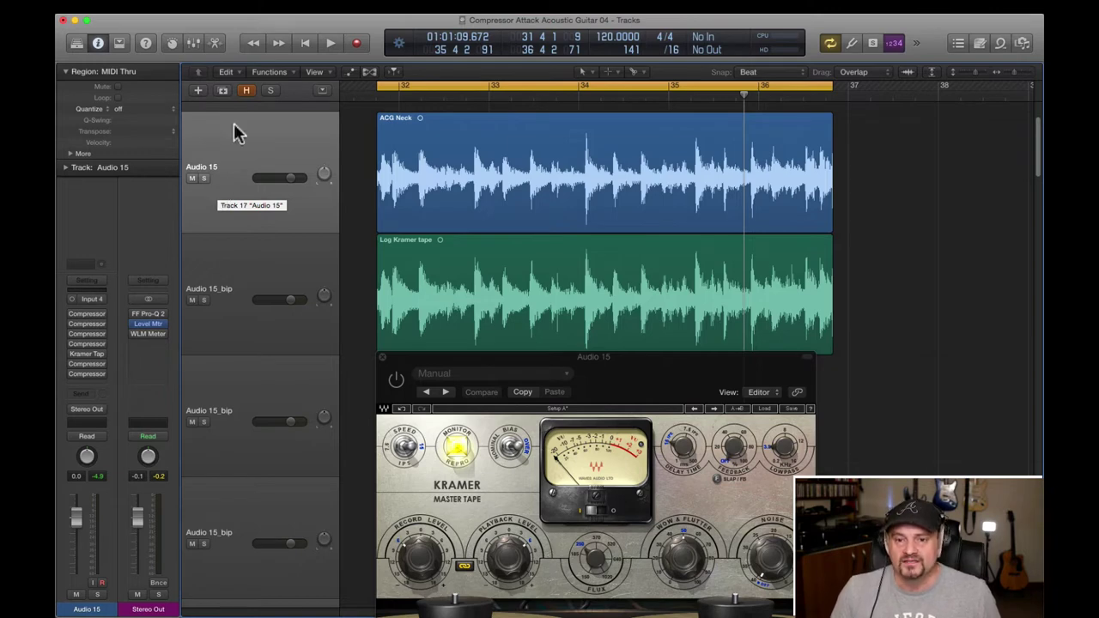
Enable the Kramer tape plugin on Audio 15 and play the dry guitar soloed from bar 32.
left_click(246, 168)
left_click(396, 378)
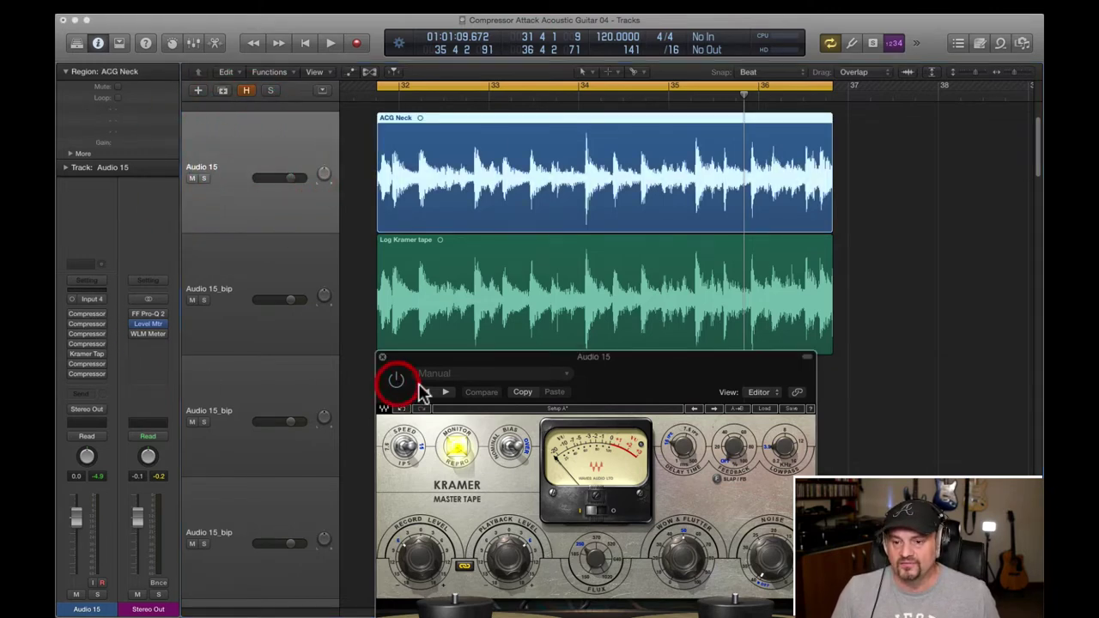
left_click_drag(455, 357, 420, 292)
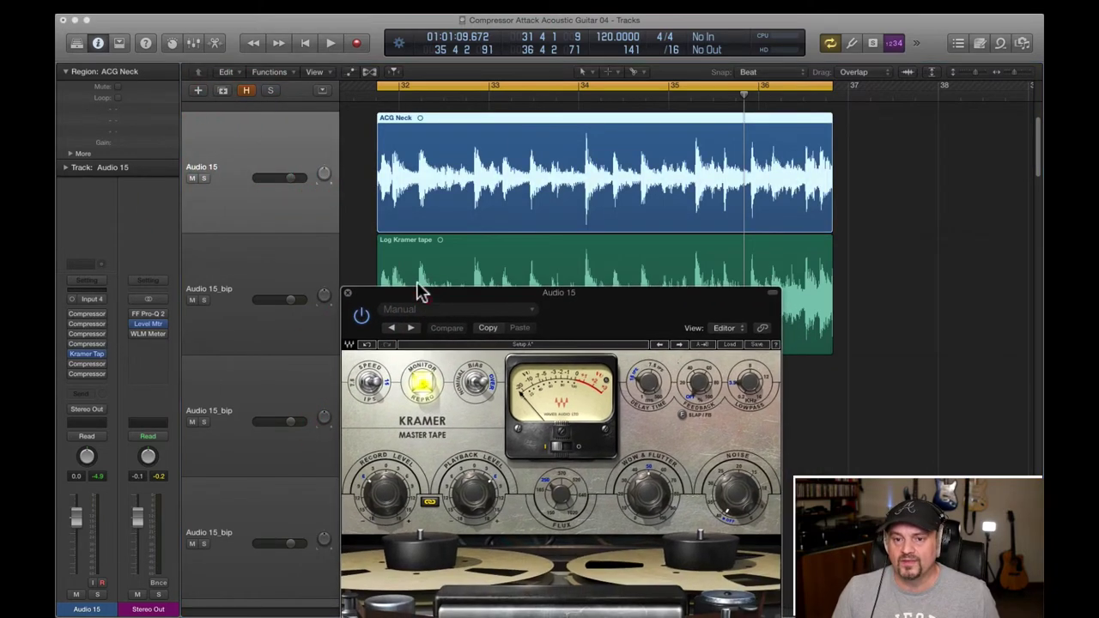
left_click(203, 179)
key("space")
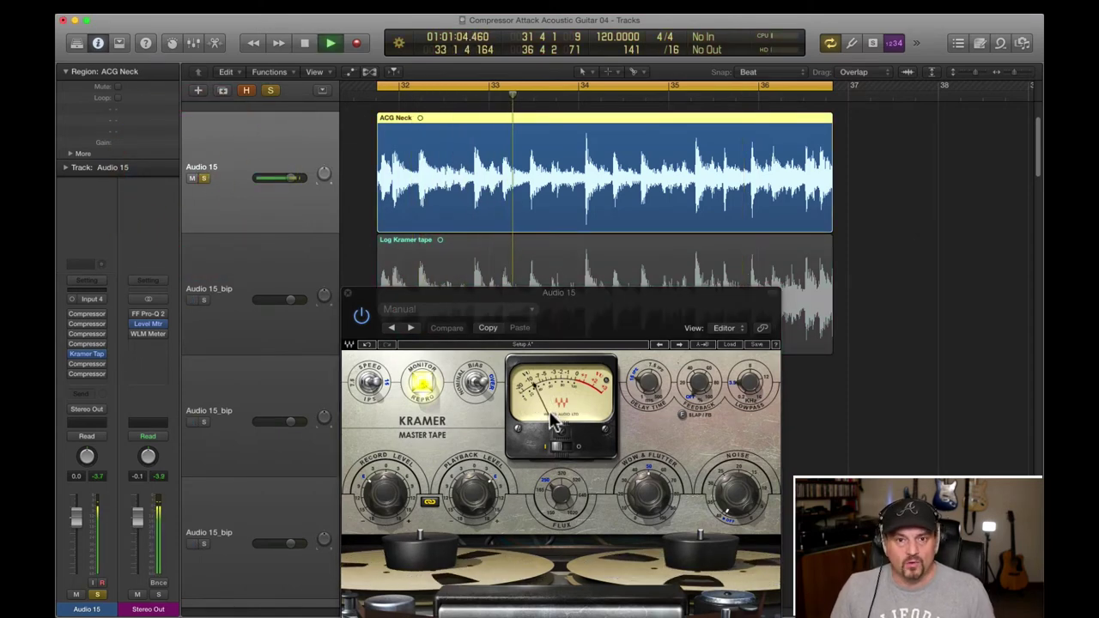
key("space")
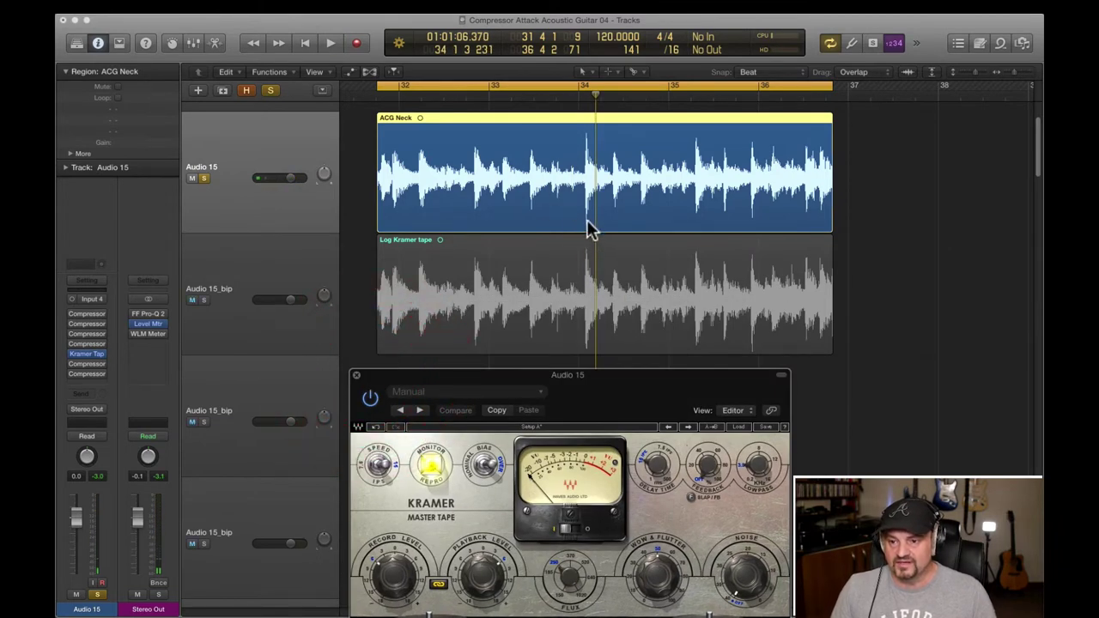
left_click(203, 178)
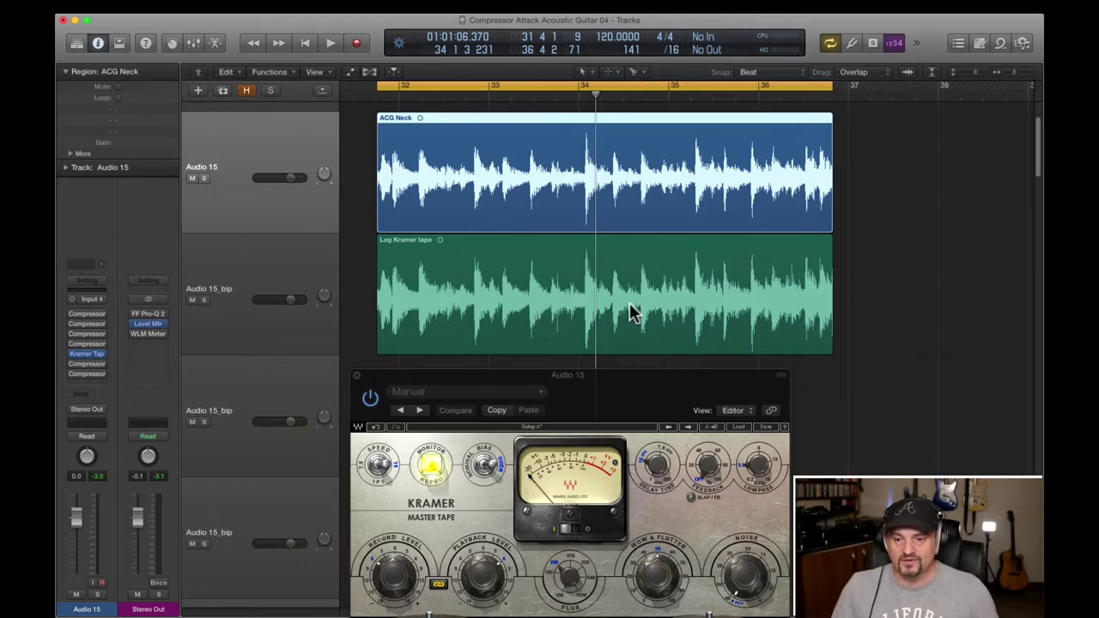
A/B the dry Audio 15 guitar against the Log Kramer tape bounce, ending on the tape bounce.
left_click(76, 356)
left_click(203, 178)
key("space")
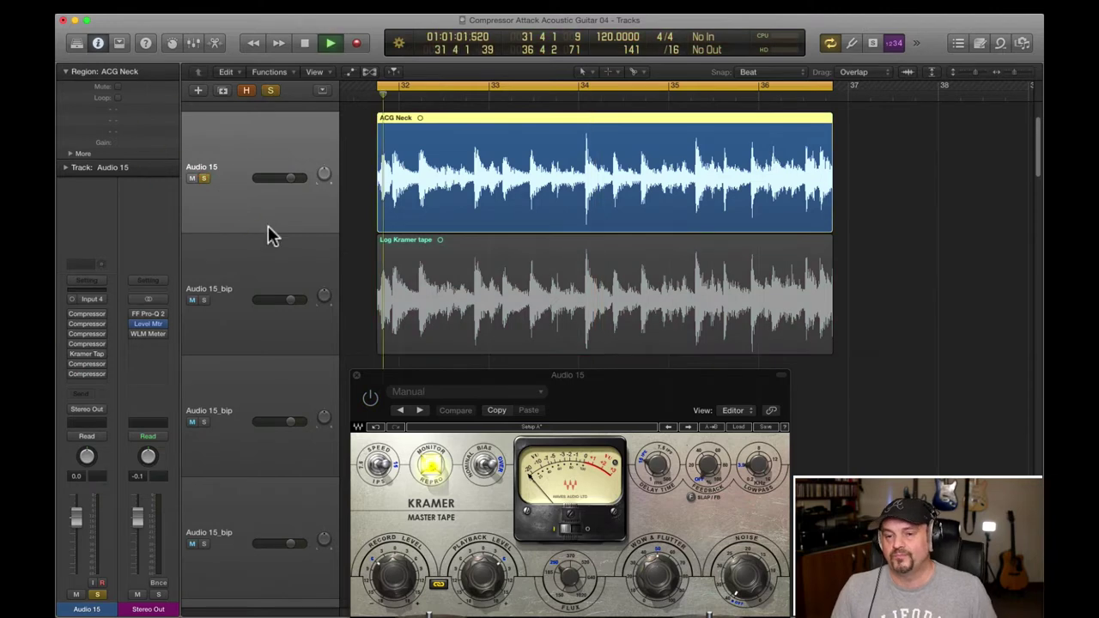
left_click(204, 300)
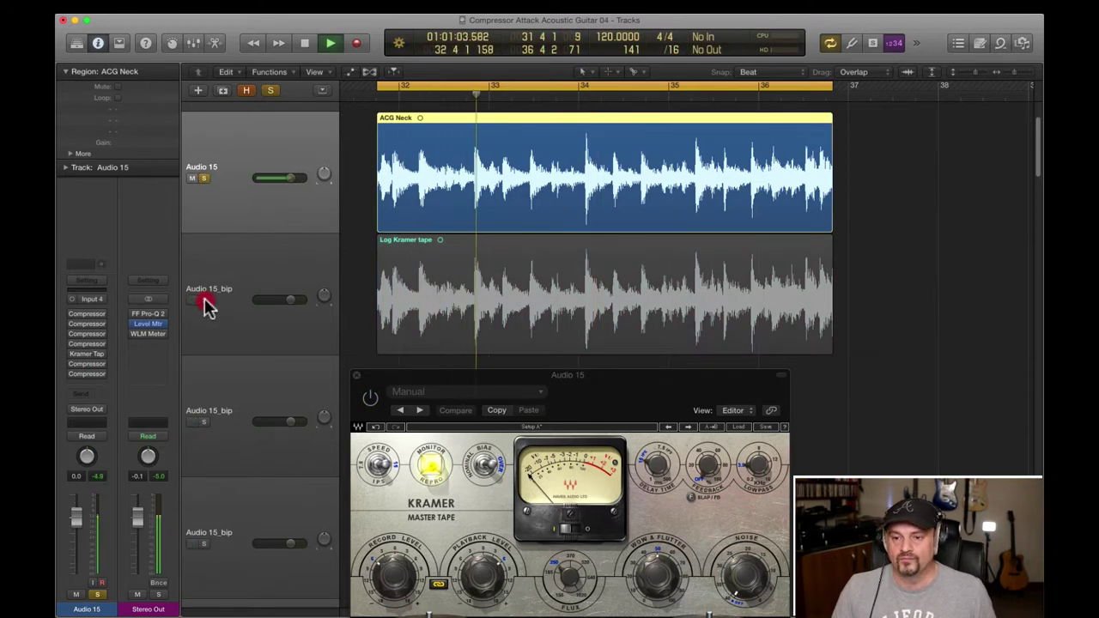
left_click(203, 178)
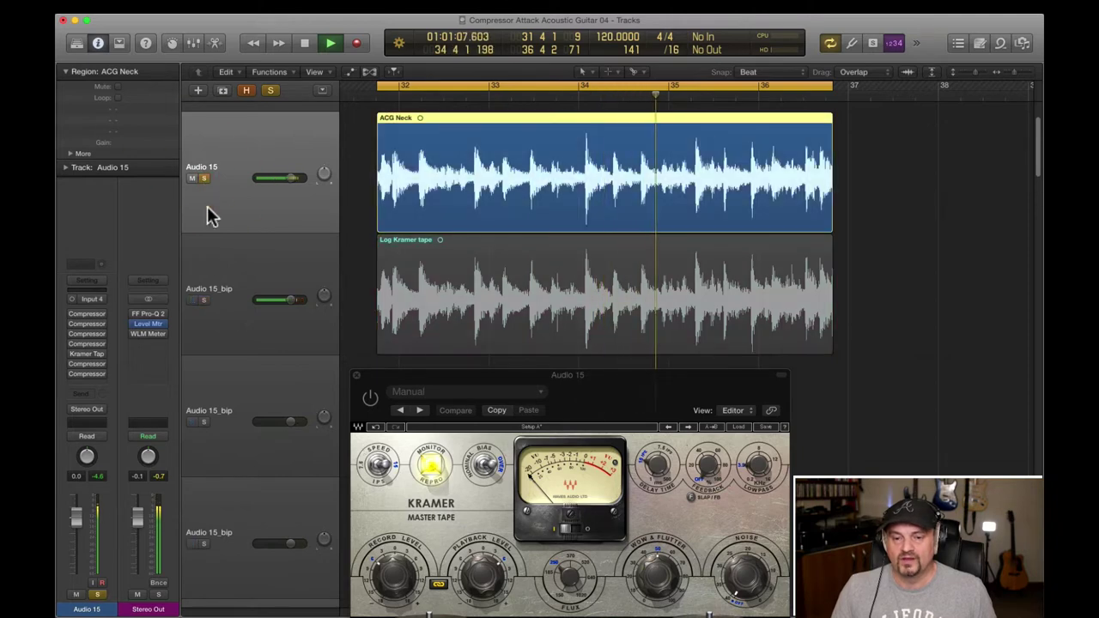
left_click(204, 300)
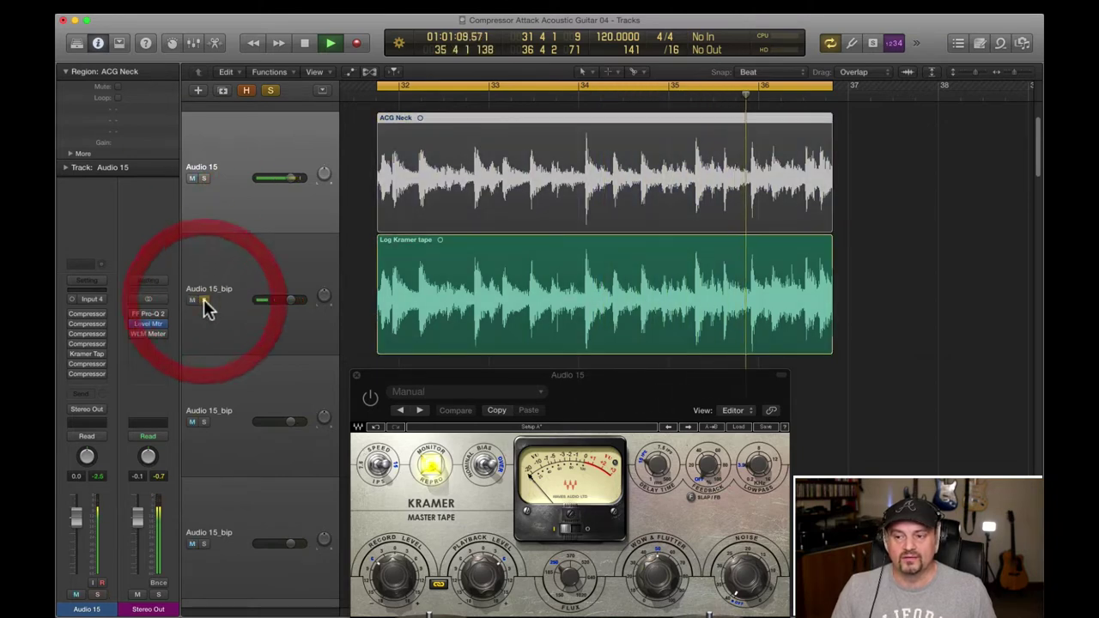
key("space")
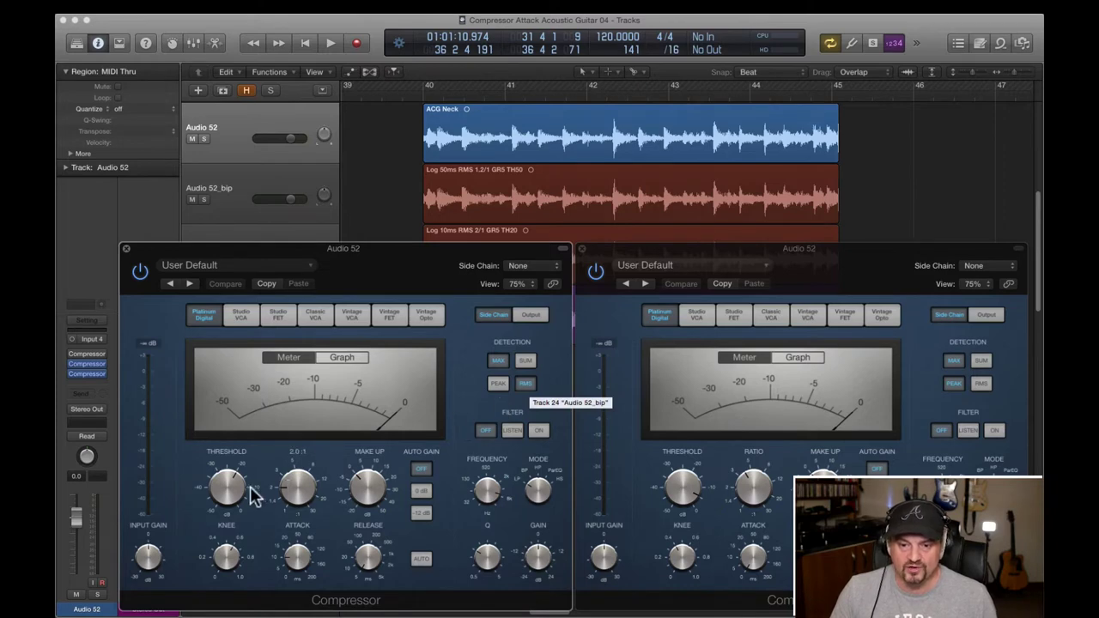
Solo Audio 52 and play its ACG Neck region through both compressors over bars 40–45.
mouse_move(232, 486)
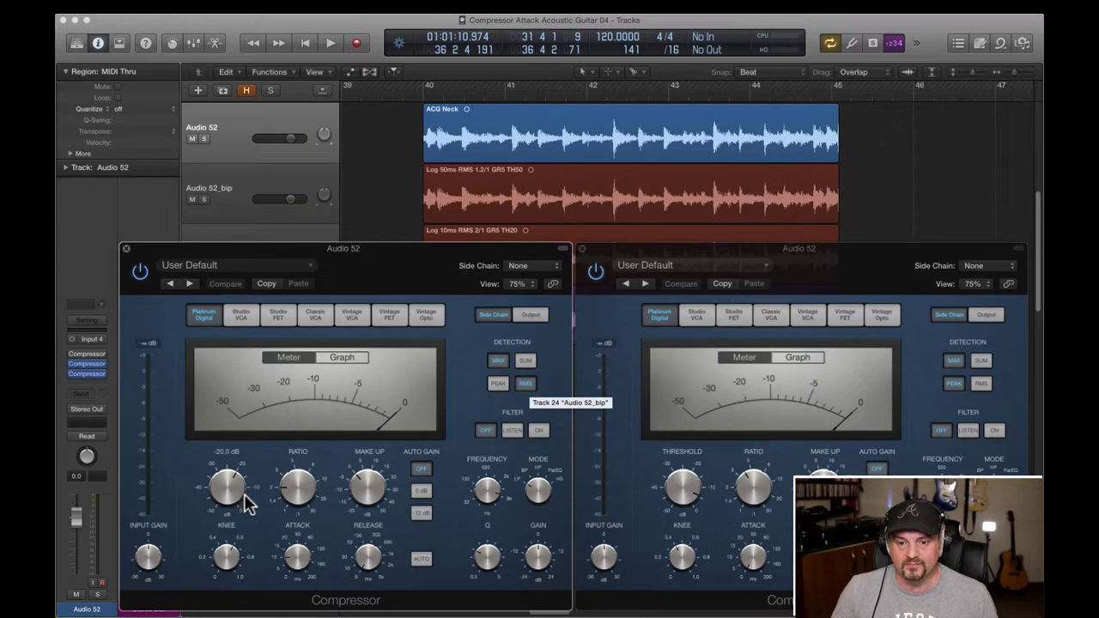
left_click(203, 138)
left_click(484, 143)
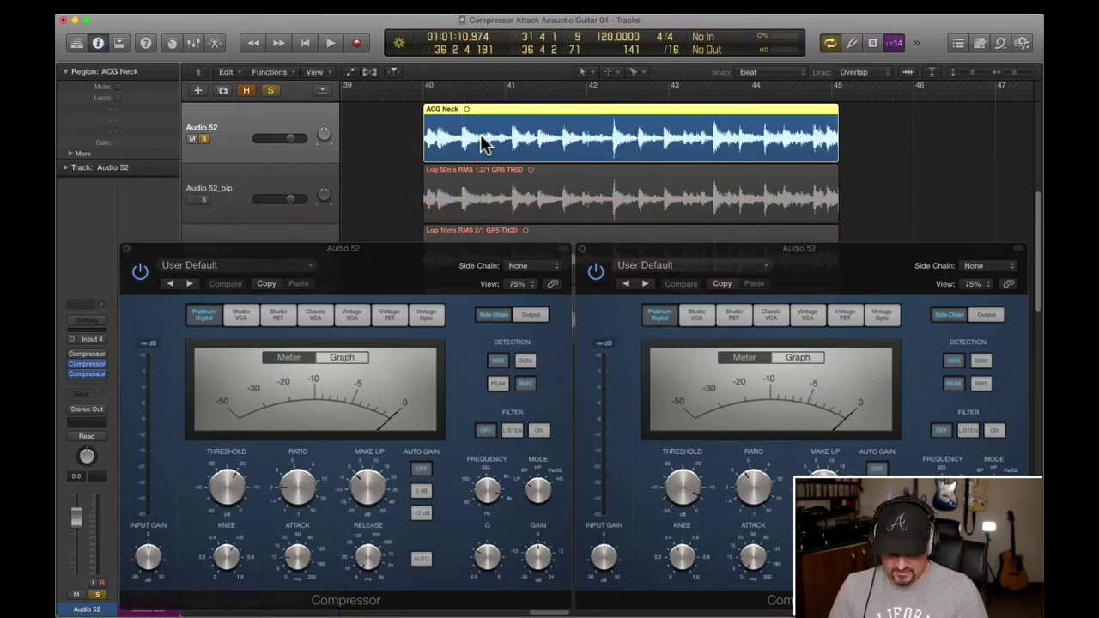
key("u")
left_click(593, 285)
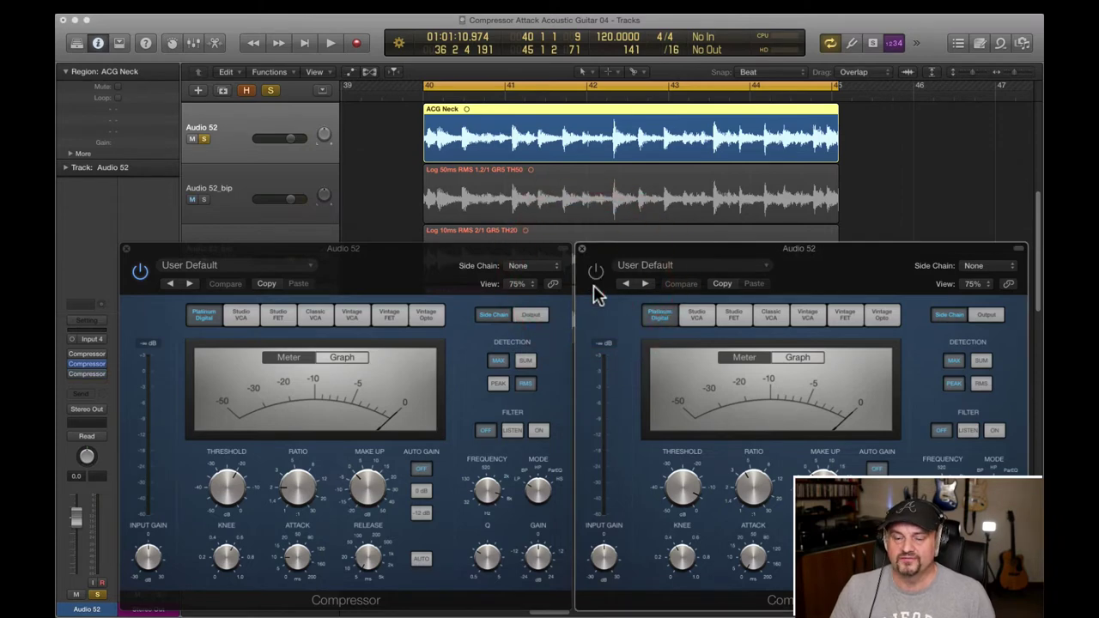
key("space")
left_click(491, 316)
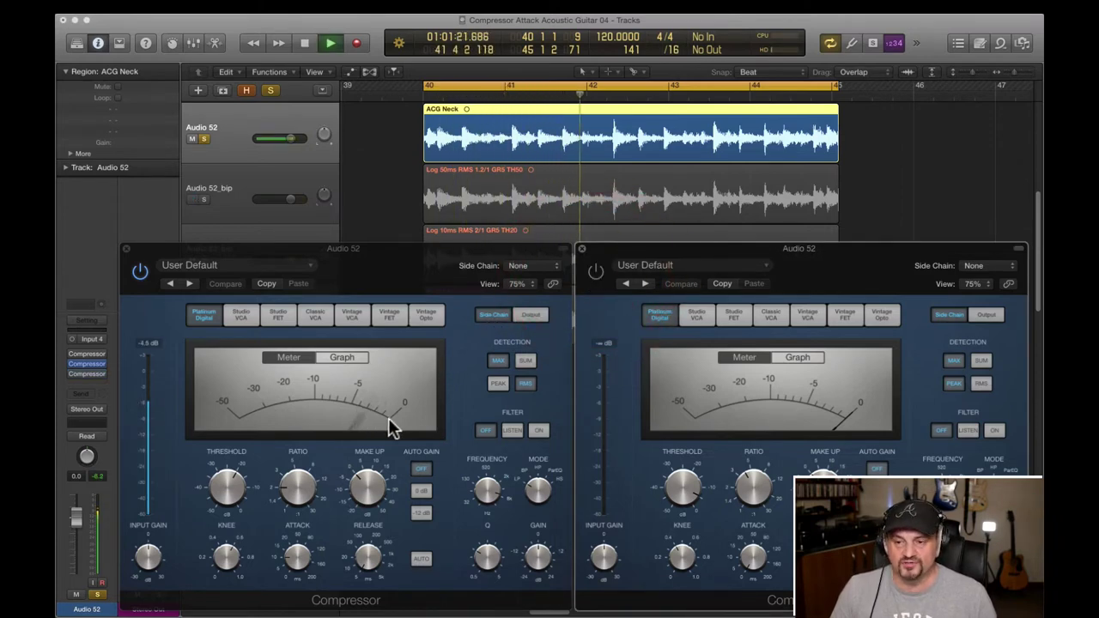
key("space")
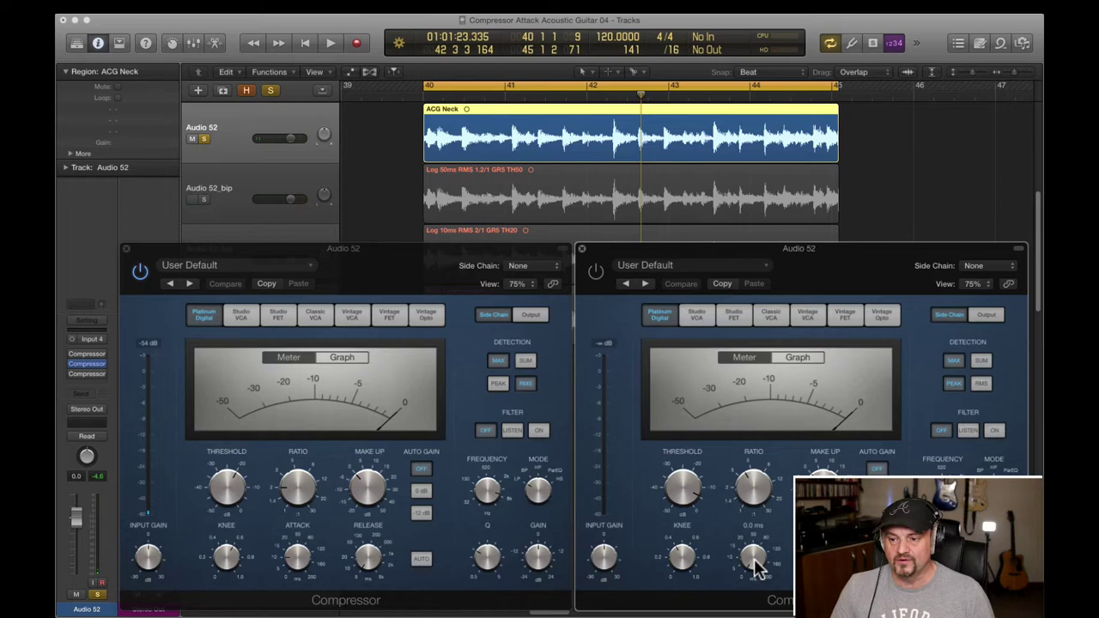
mouse_move(747, 491)
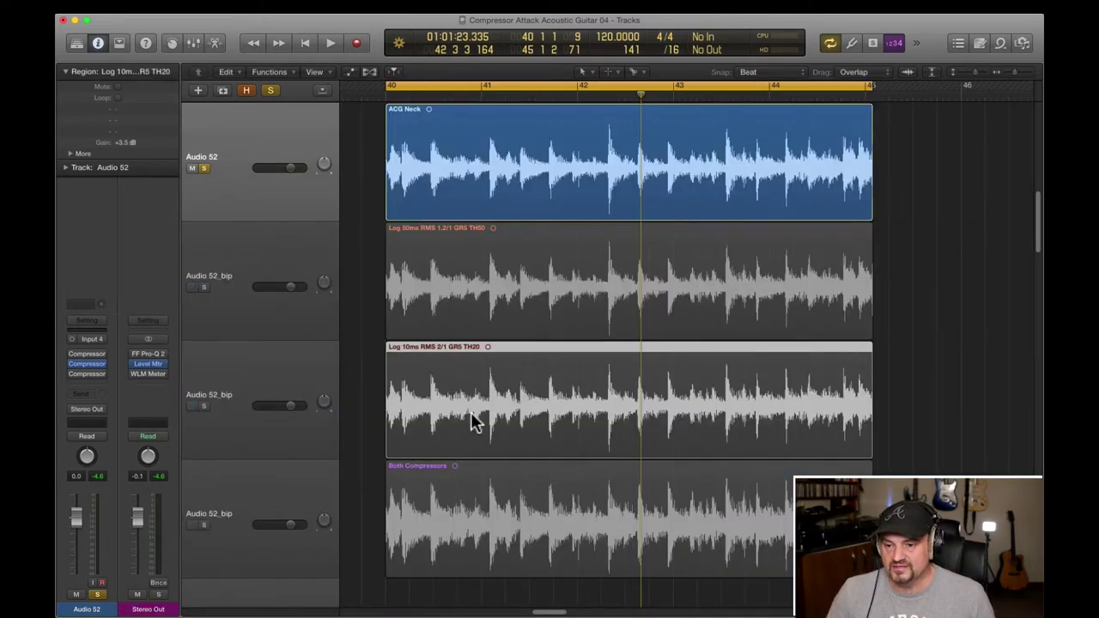
A/B the original ACG Neck on Audio 52 against the Both Compressors bounce, ending on Both Compressors.
left_click(204, 407)
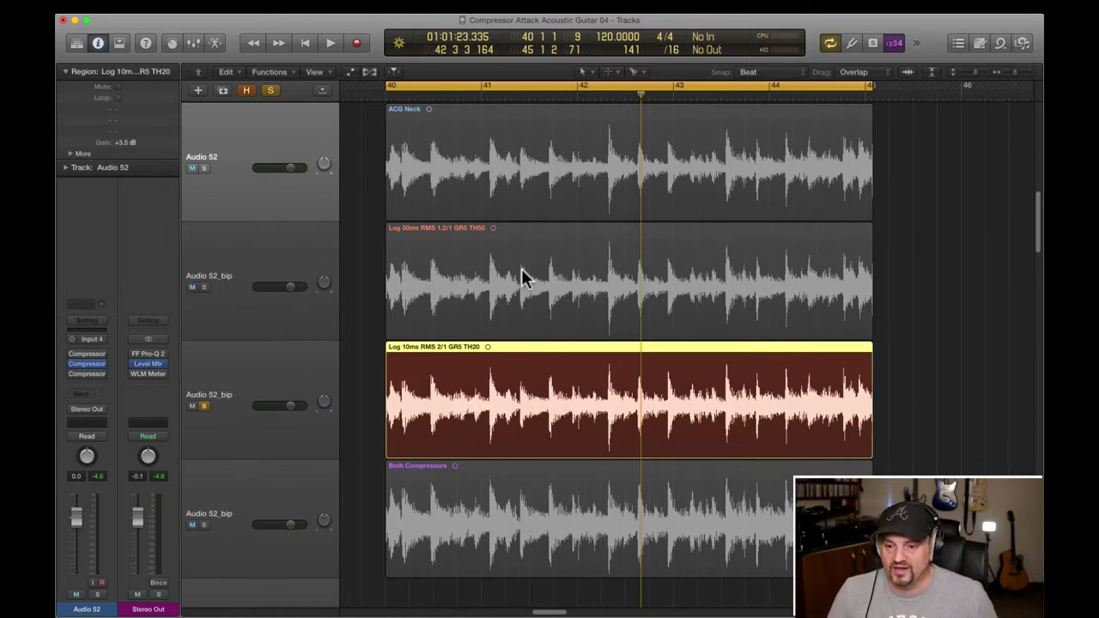
left_click(484, 537)
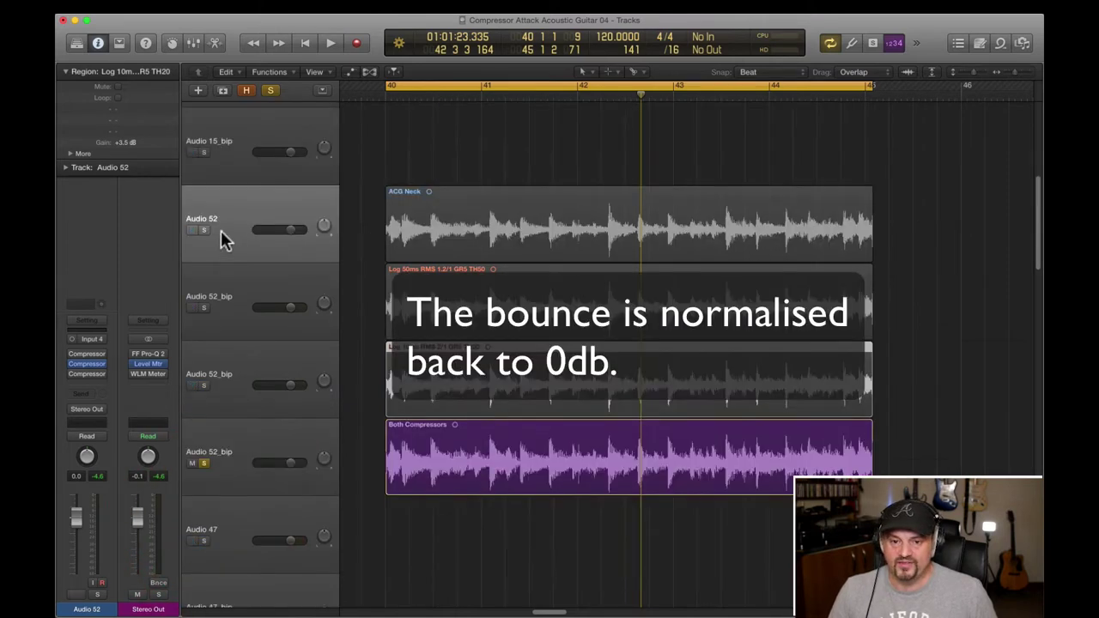
left_click(208, 230)
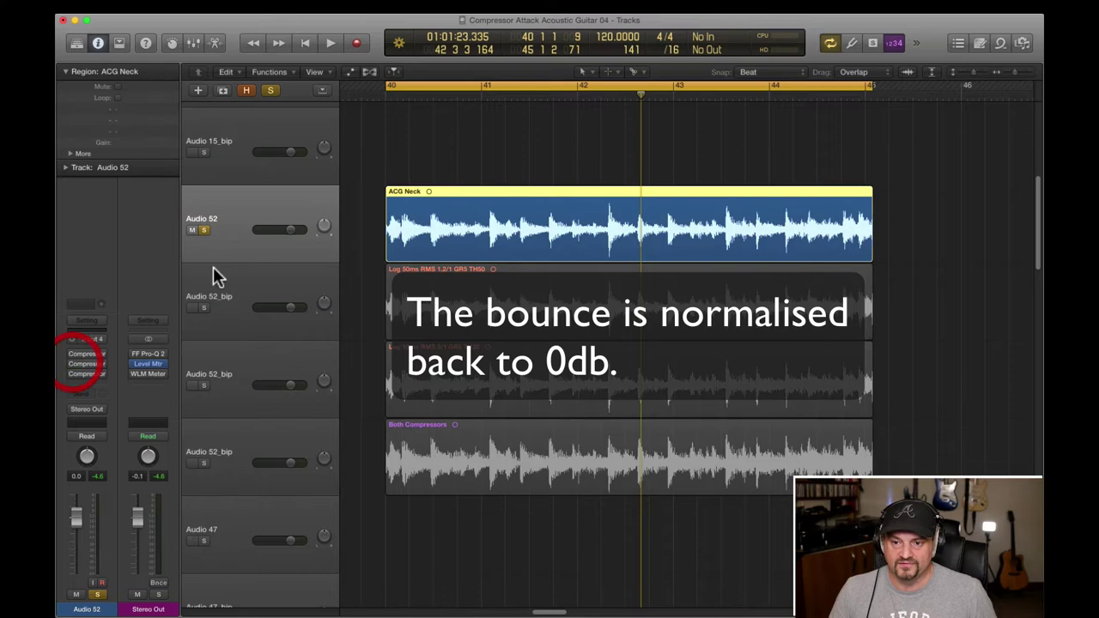
key("space")
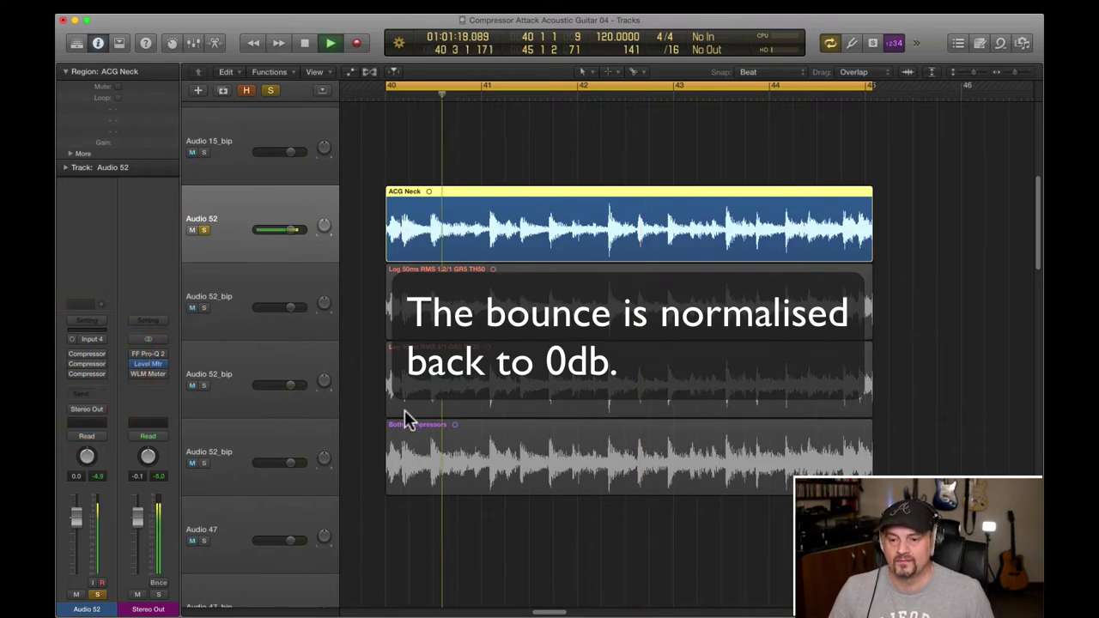
left_click(201, 464, "alt")
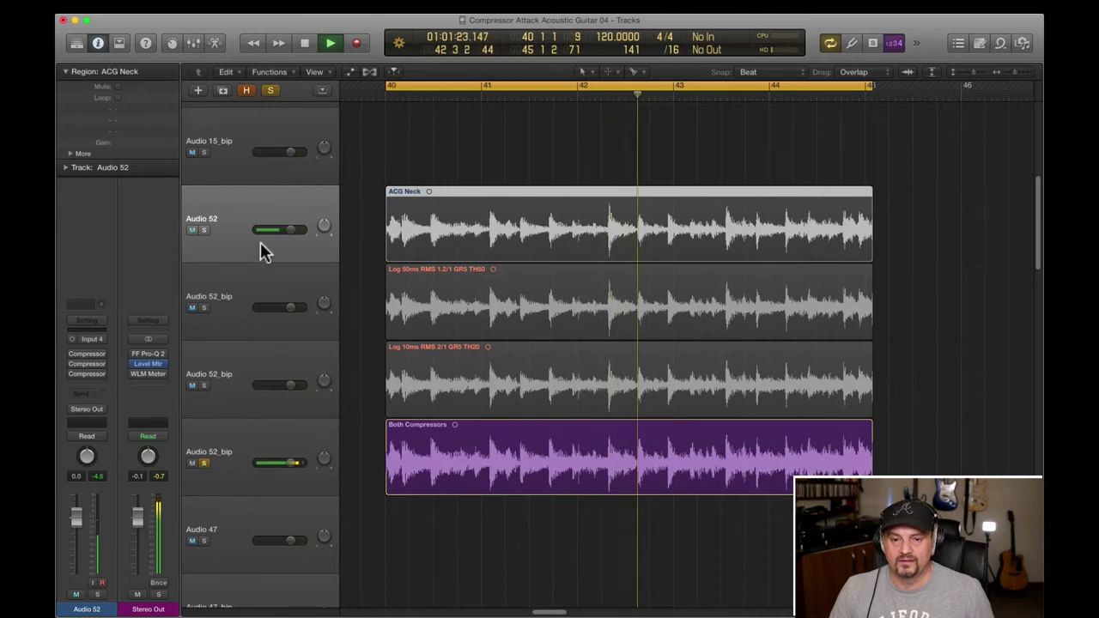
left_click(205, 228)
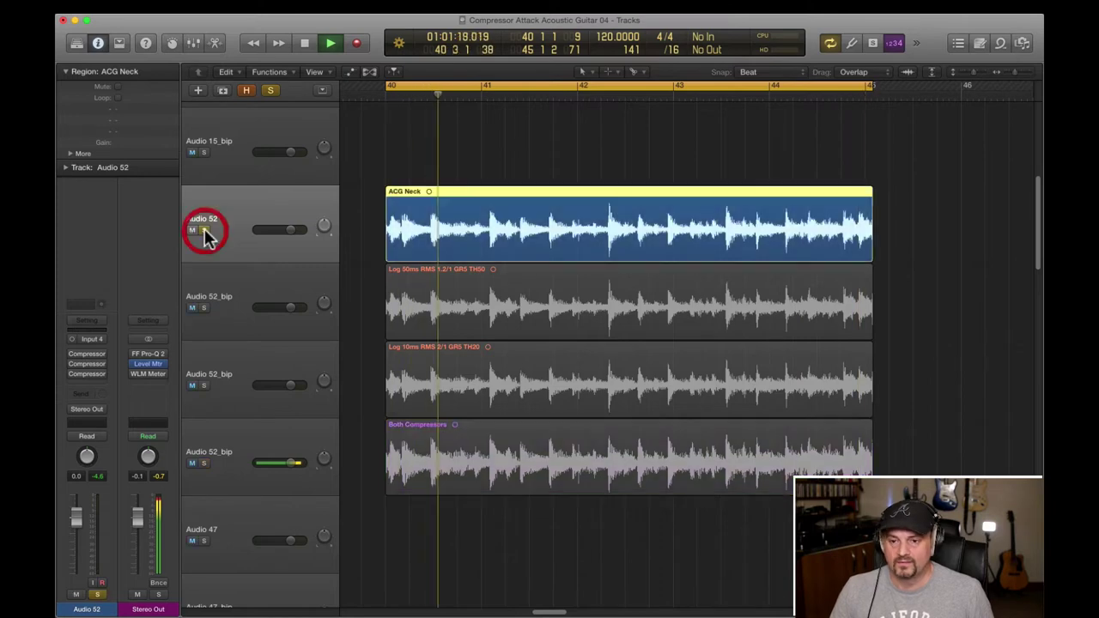
left_click(204, 463)
key("space")
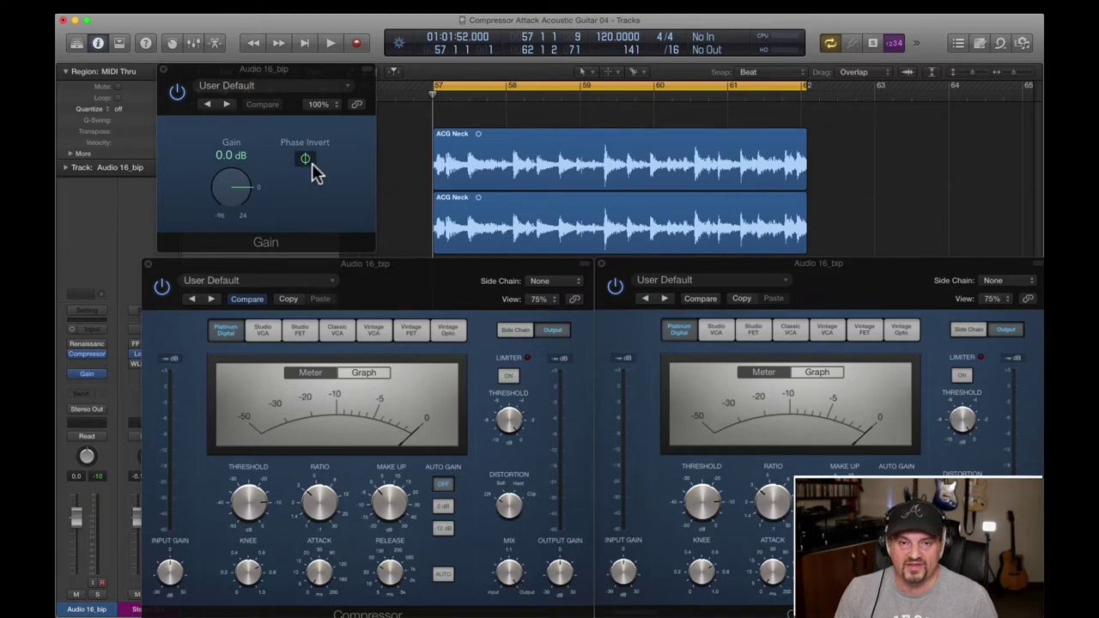
Play the Audio 16_bip null test while raising the Compressor attack from 0 ms to 5.5 ms, then 23 ms.
key("space")
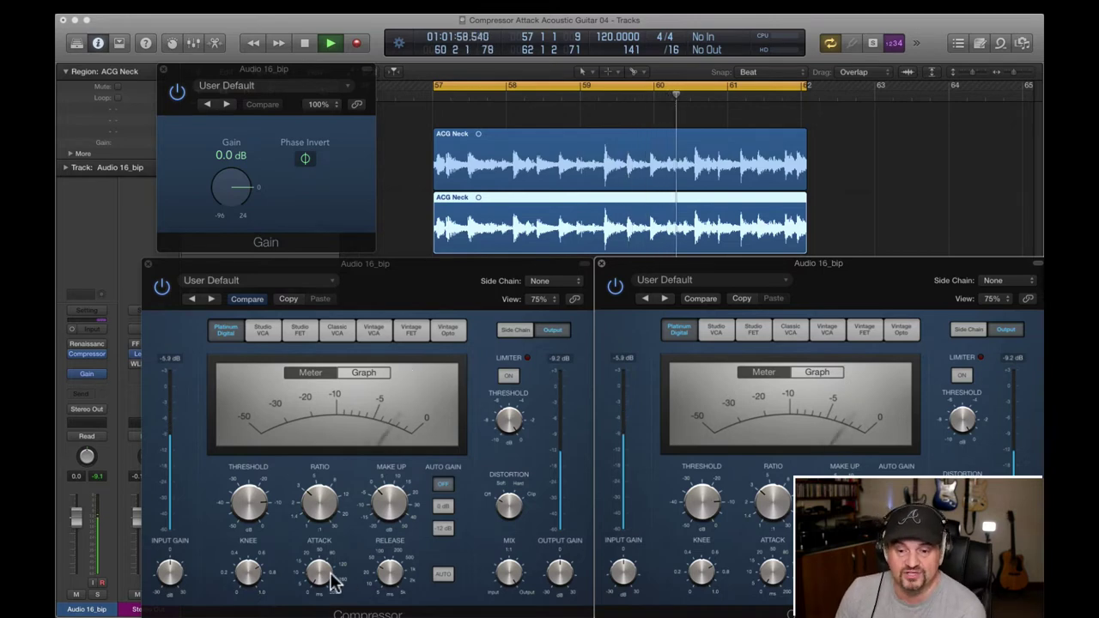
mouse_move(322, 583)
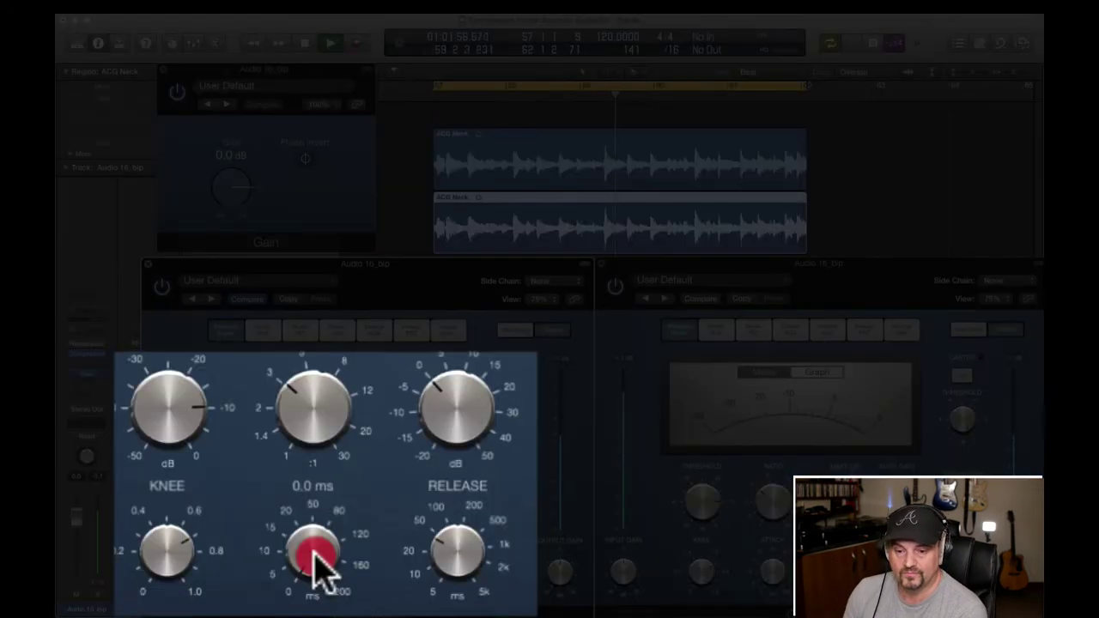
left_click_drag(313, 557, 314, 521)
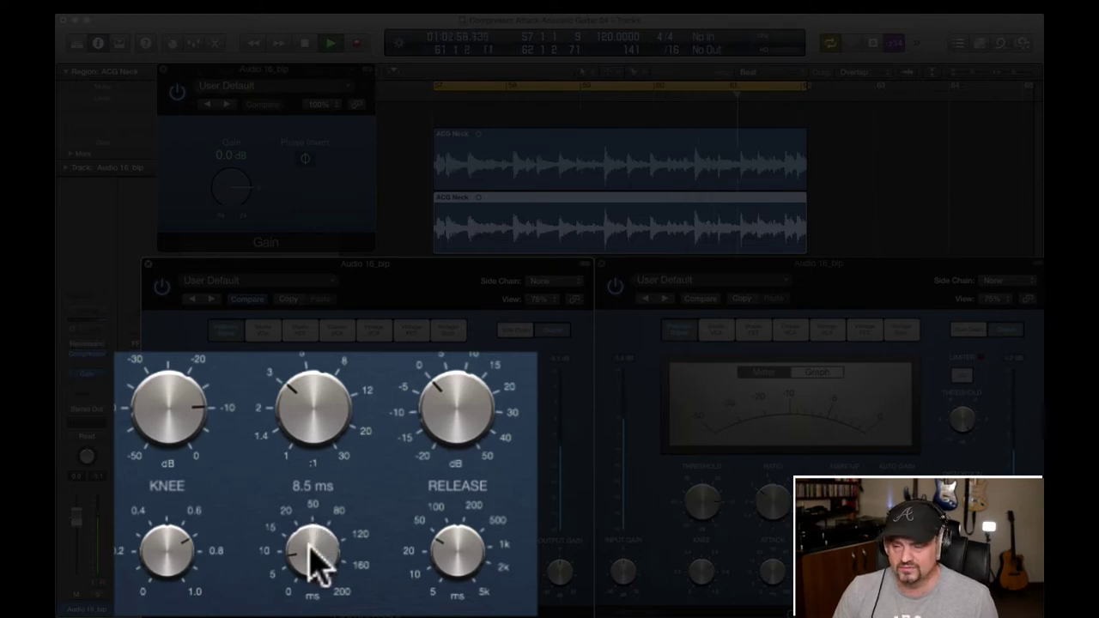
left_click_drag(311, 554, 309, 510)
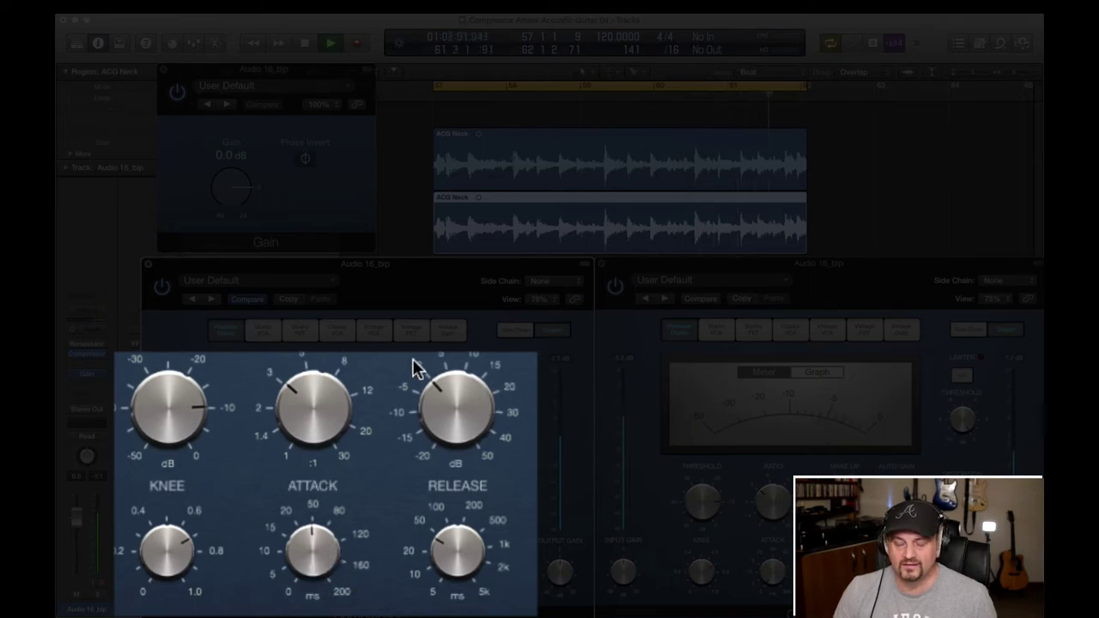
key("super+w")
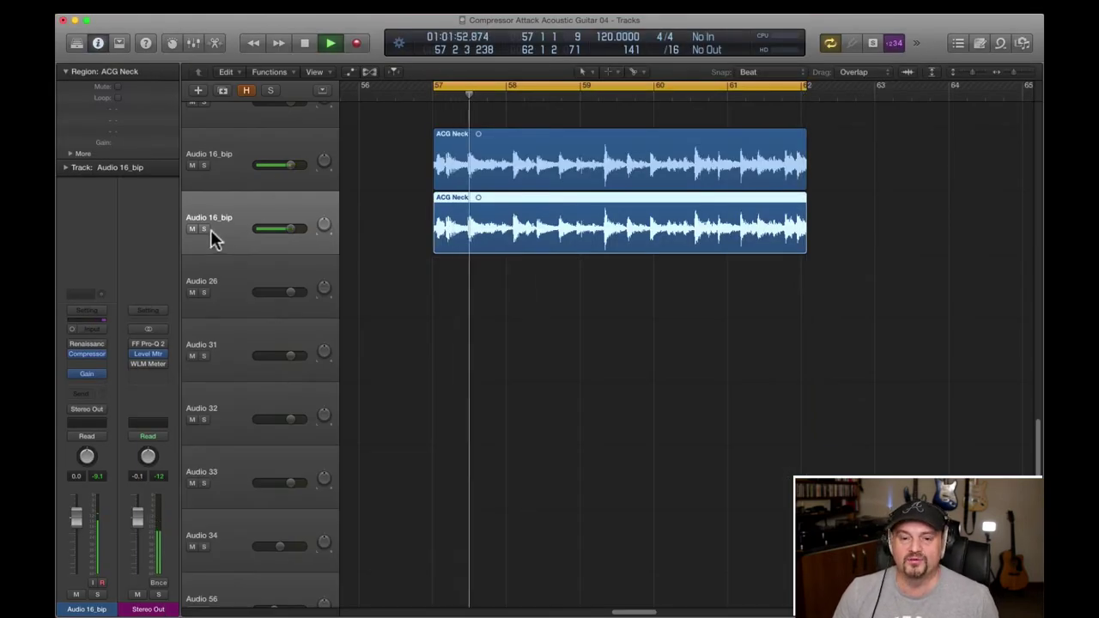
left_click(192, 228)
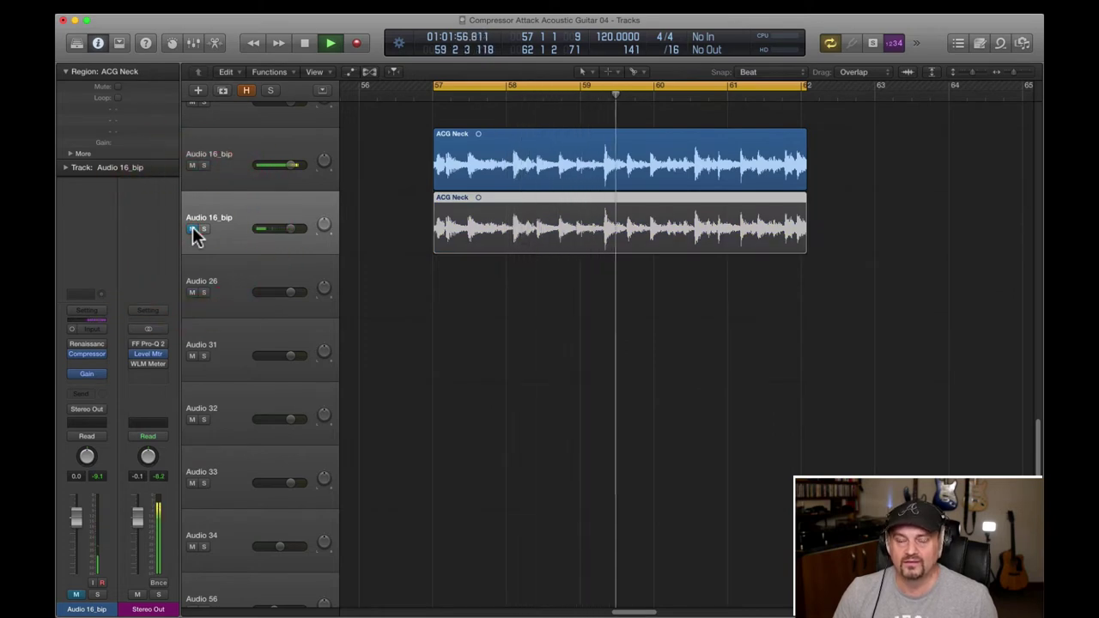
left_click(192, 229)
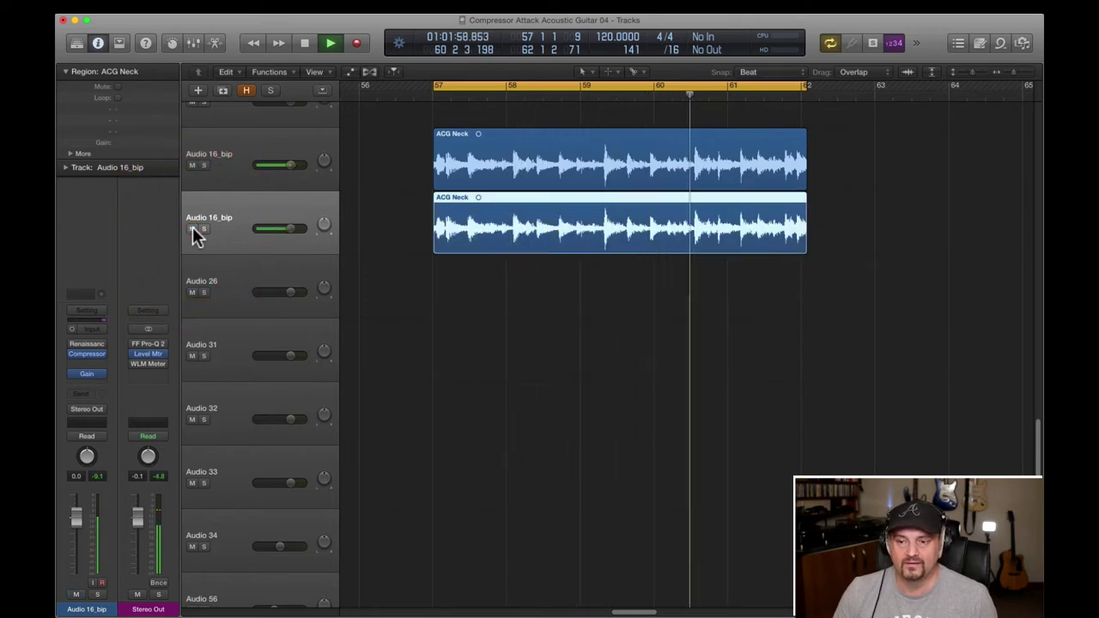
key("space")
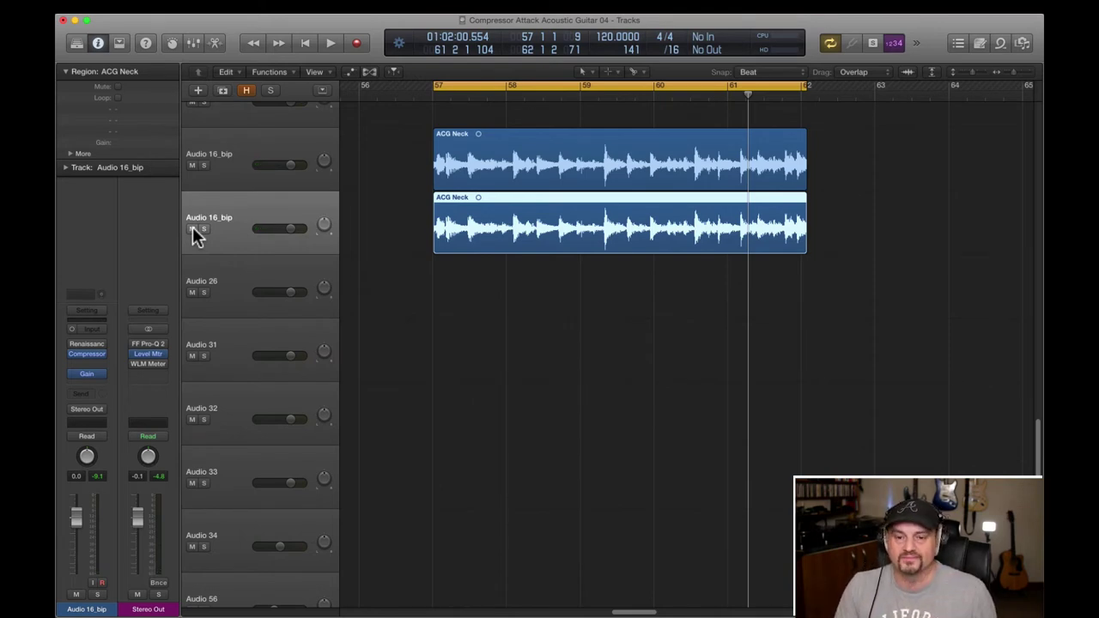
left_click(192, 228)
key("space")
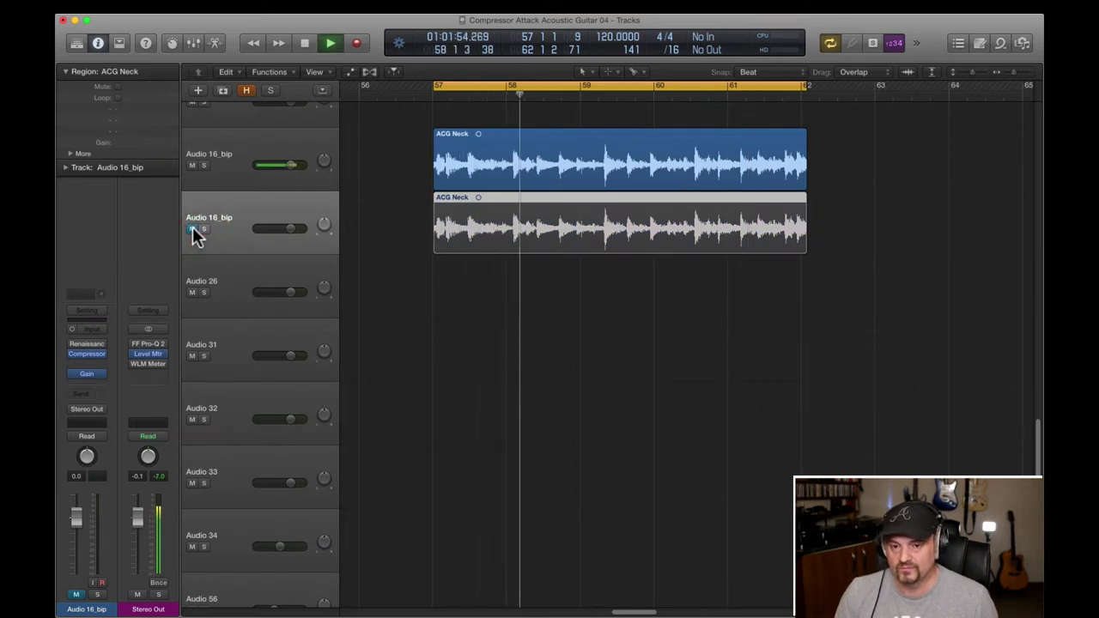
left_click(193, 228)
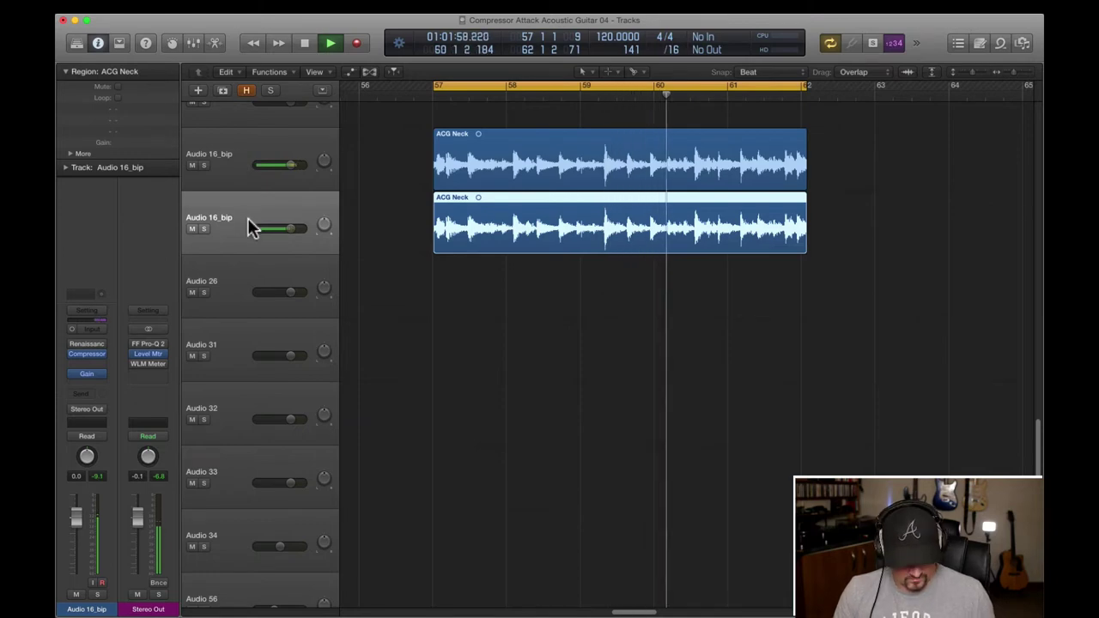
Reopen the Gain and Compressor windows and move the first attack to 170 ms, then back to 19.5 ms.
key("v")
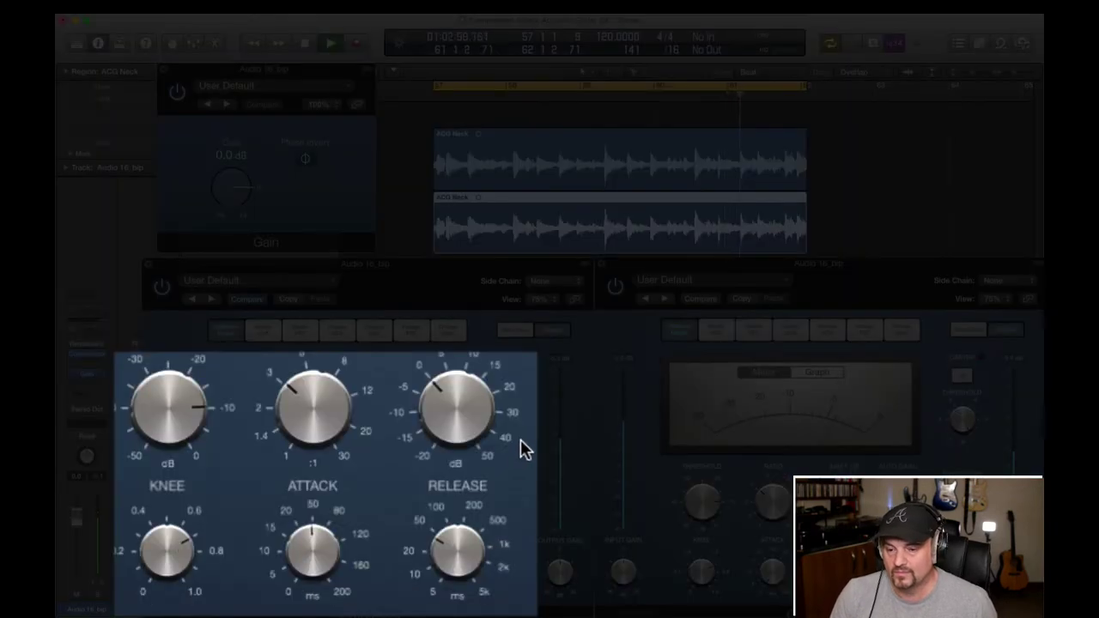
left_click_drag(316, 563, 336, 507)
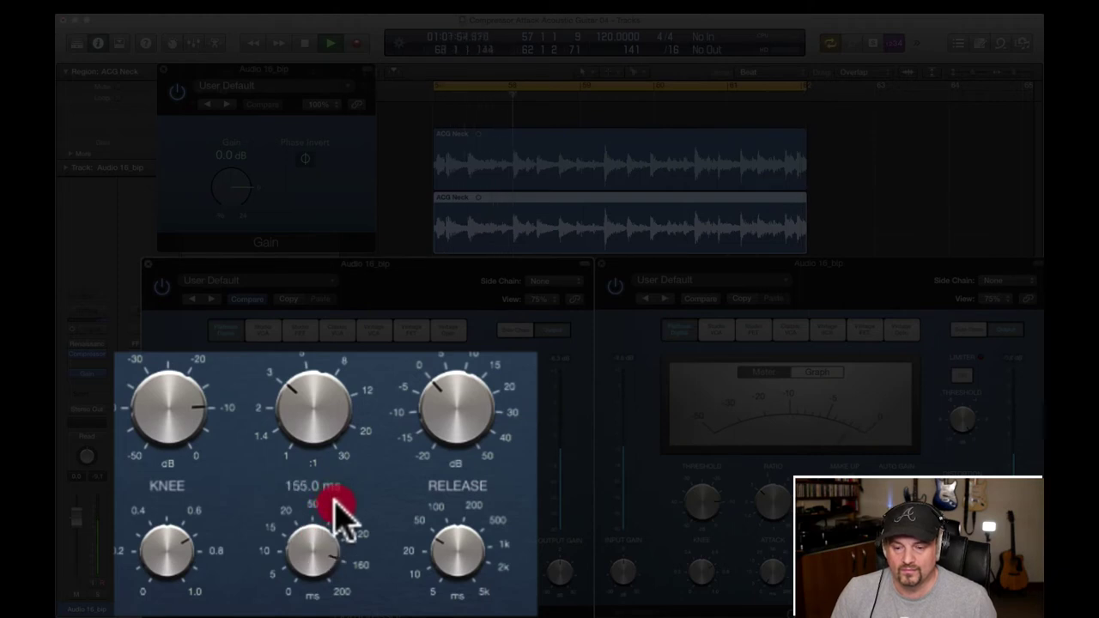
left_click_drag(334, 503, 344, 589)
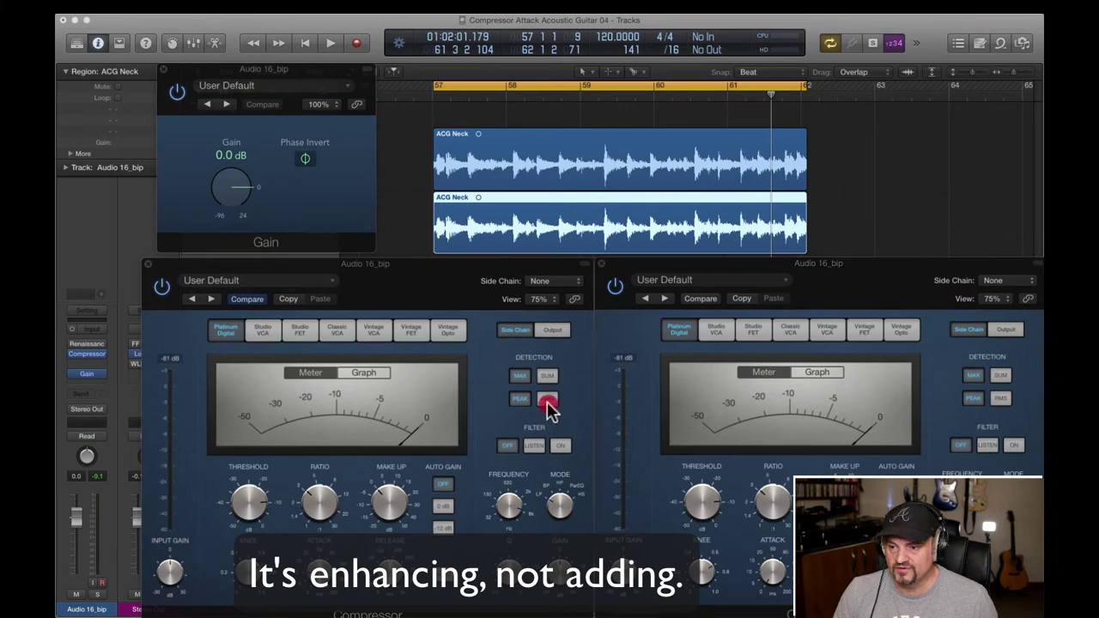
Set both compressors to RMS detection with thresholds near -17 dB and -20 dB, then play from bar 57.
left_click(547, 400)
left_click(1000, 398)
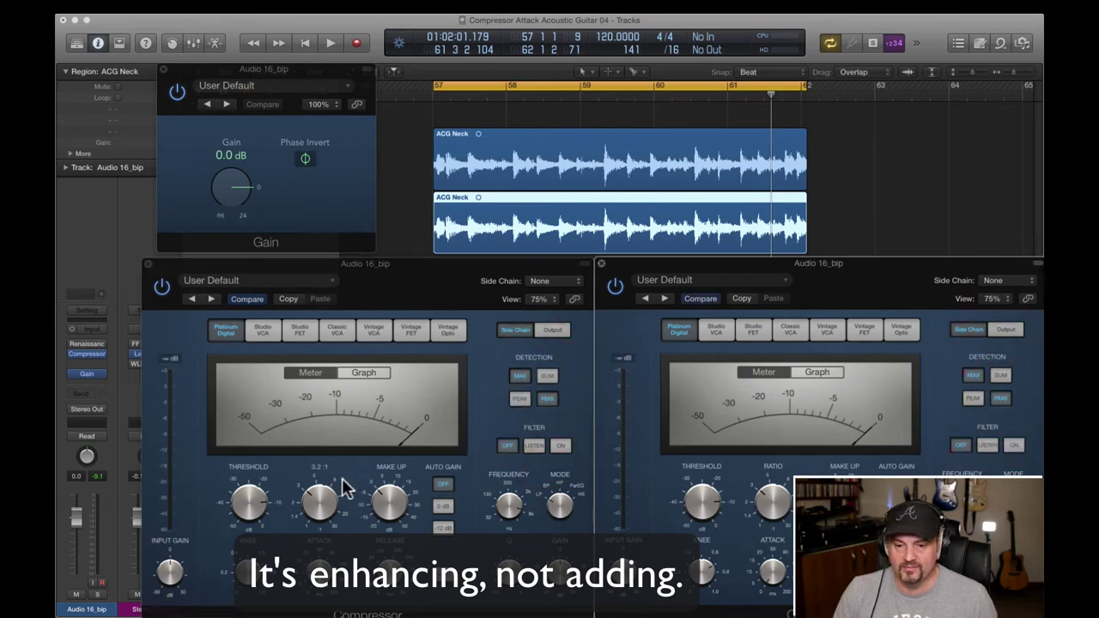
left_click_drag(258, 508, 262, 525)
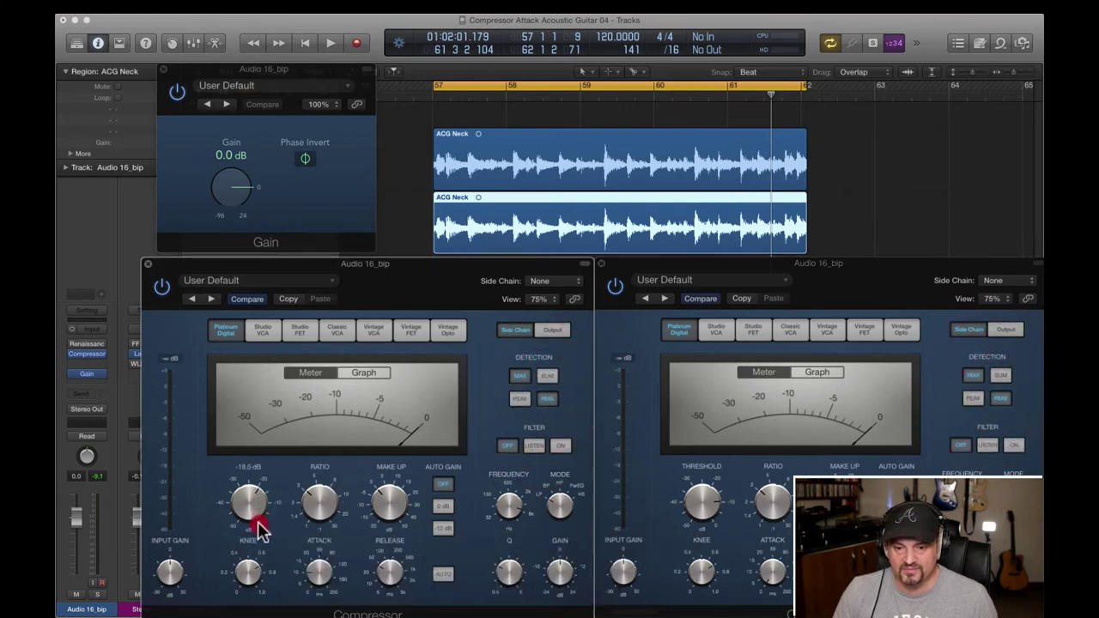
left_click_drag(703, 505, 704, 512)
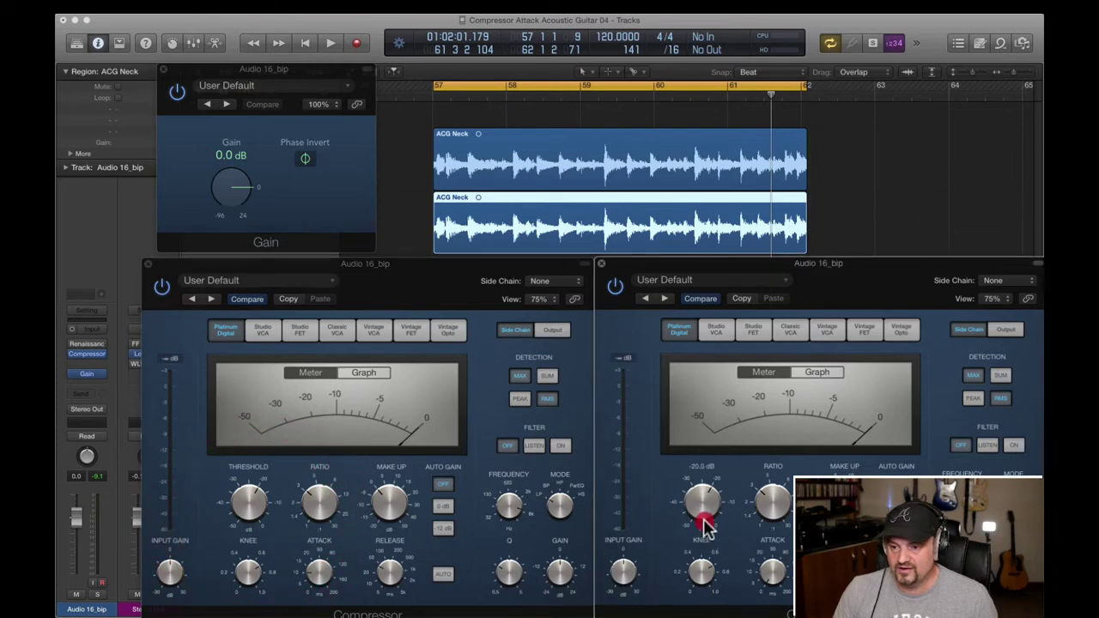
left_click_drag(704, 523, 704, 525)
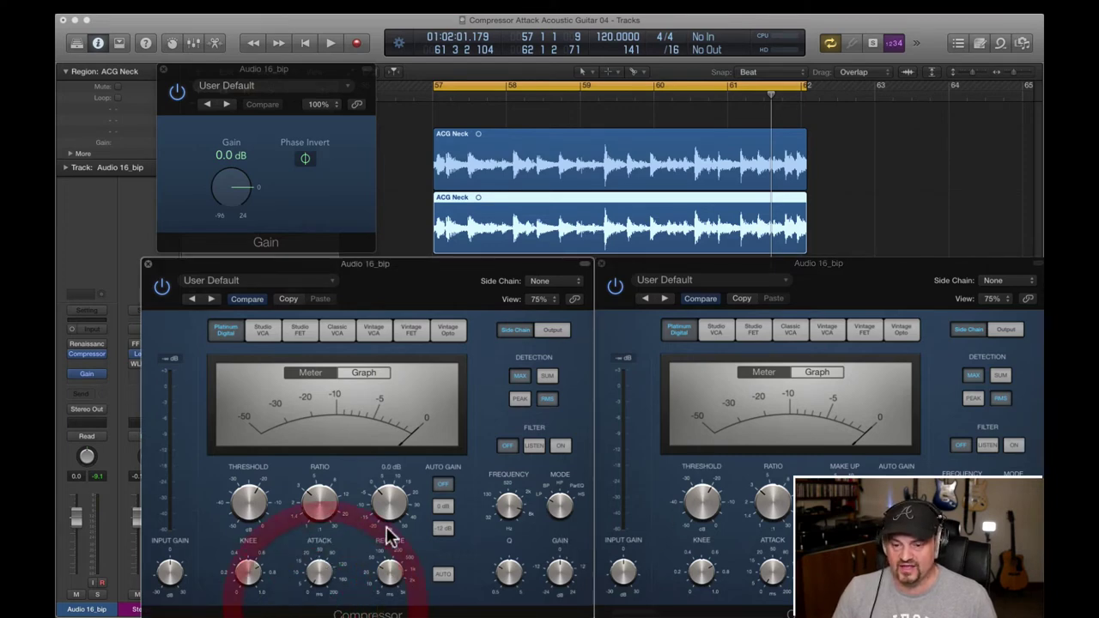
key("space")
mouse_move(346, 572)
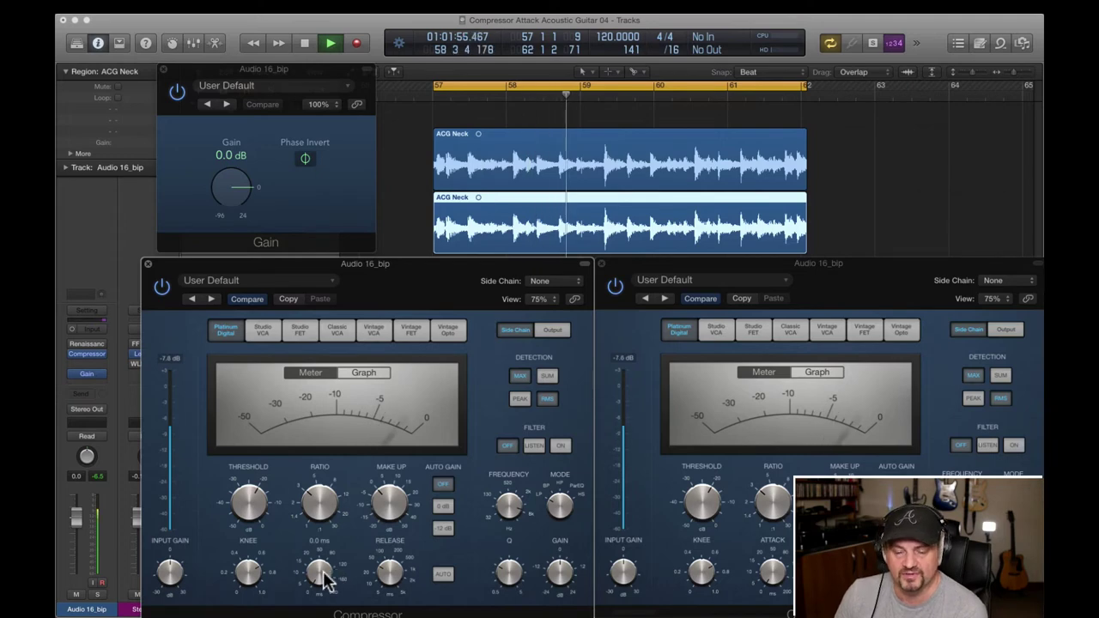
Sweep the first compressor's attack from 0 ms through 8.5, 12 and 53 ms up to about 110 ms.
left_click_drag(318, 575, 321, 570)
mouse_move(314, 524)
left_mouse_down()
mouse_move(316, 494)
mouse_move(314, 569)
mouse_move(315, 541)
left_mouse_up()
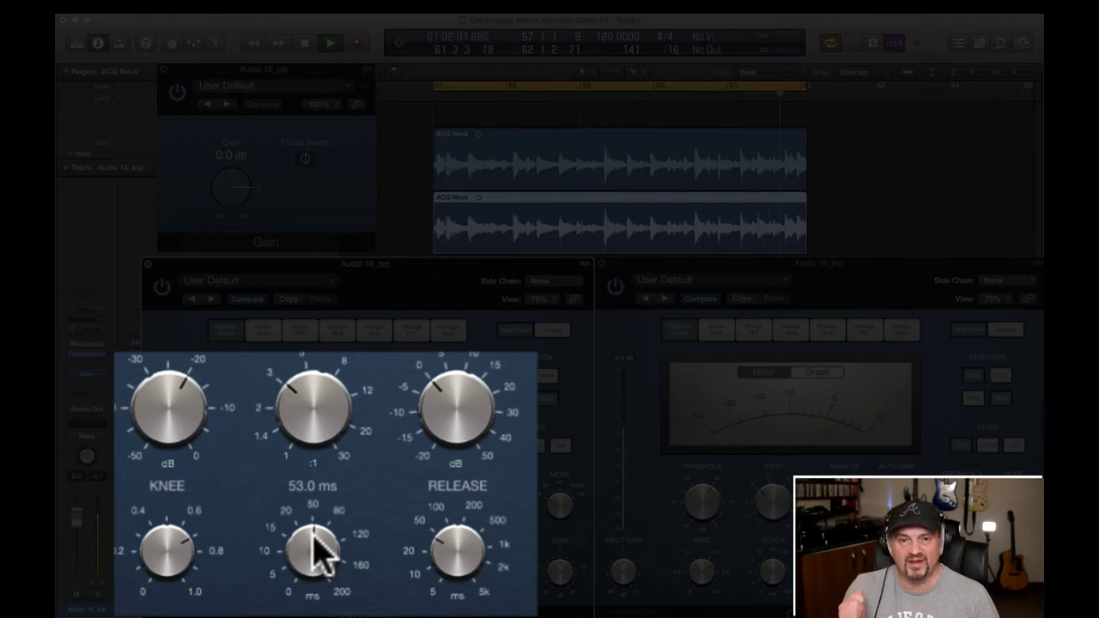
left_click_drag(314, 537, 296, 504)
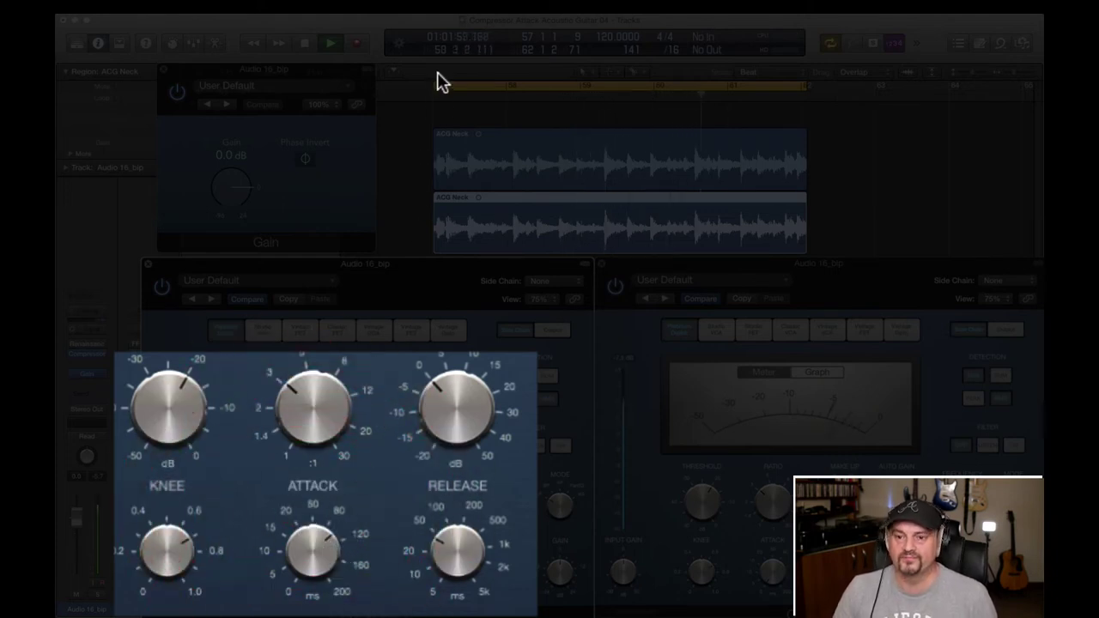
Close the plug-in windows, leave the second Audio 16_bip track muted, and bypass the first track's Compressor.
key("v")
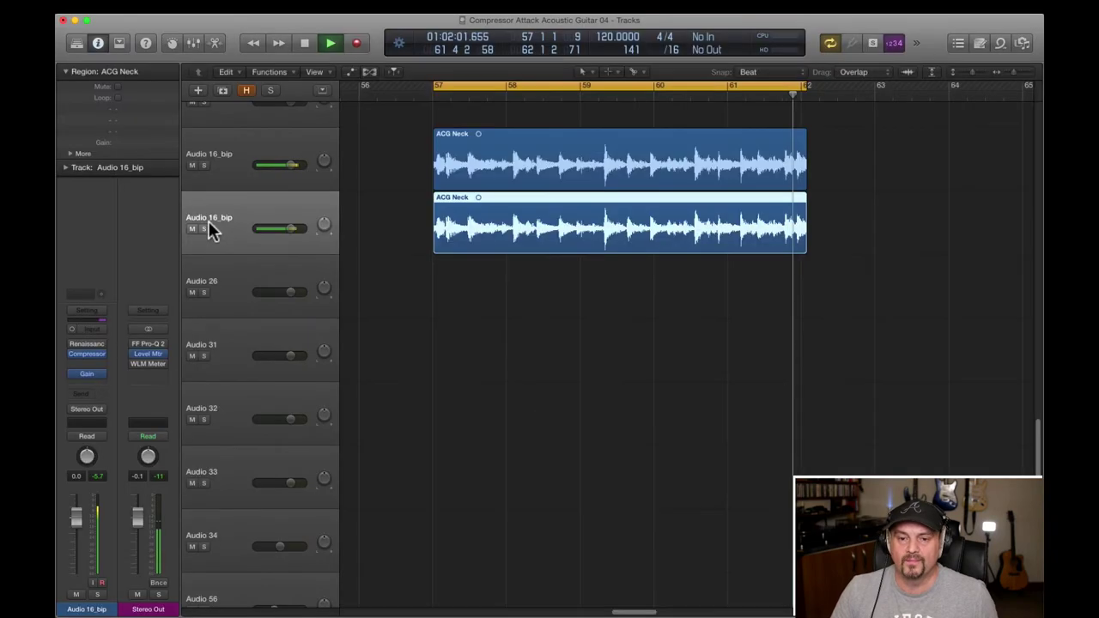
left_click(192, 228)
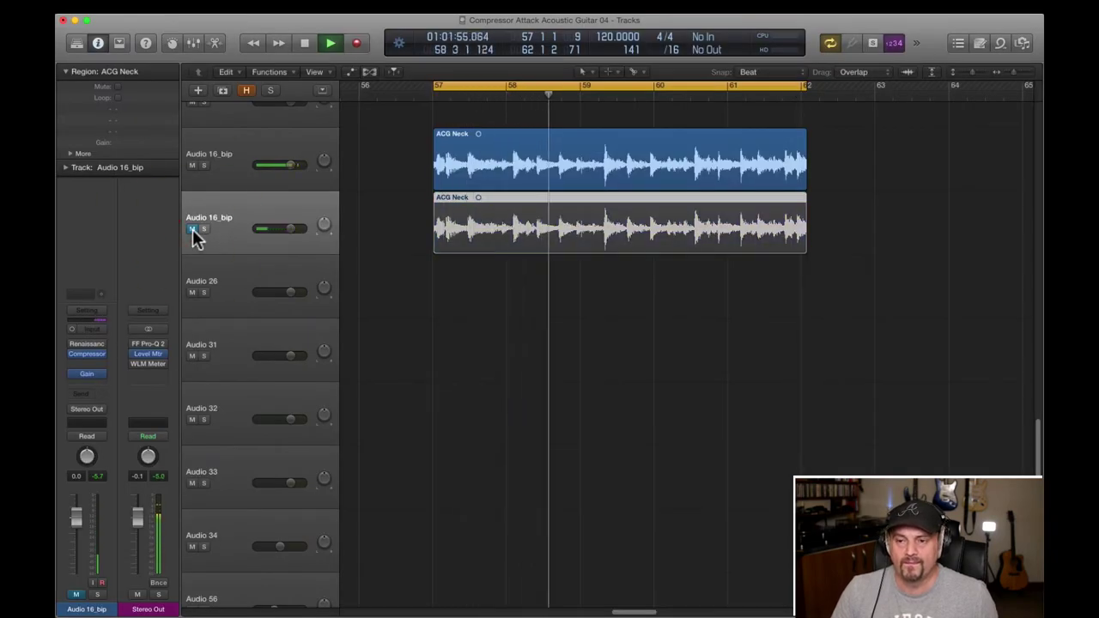
left_click(193, 228)
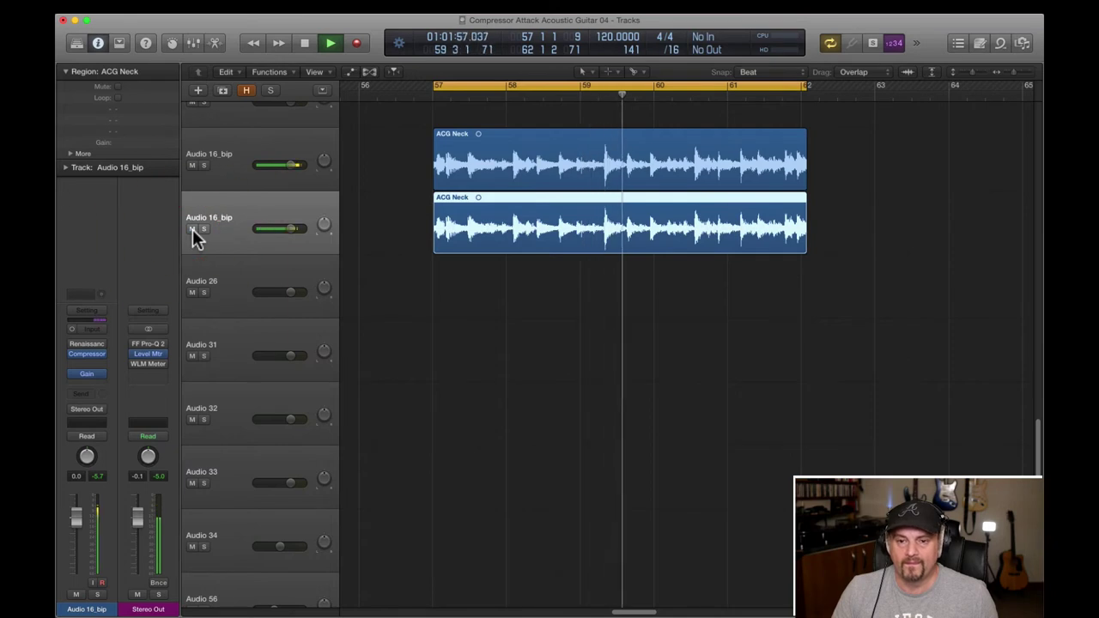
left_click(192, 228)
left_click(245, 159)
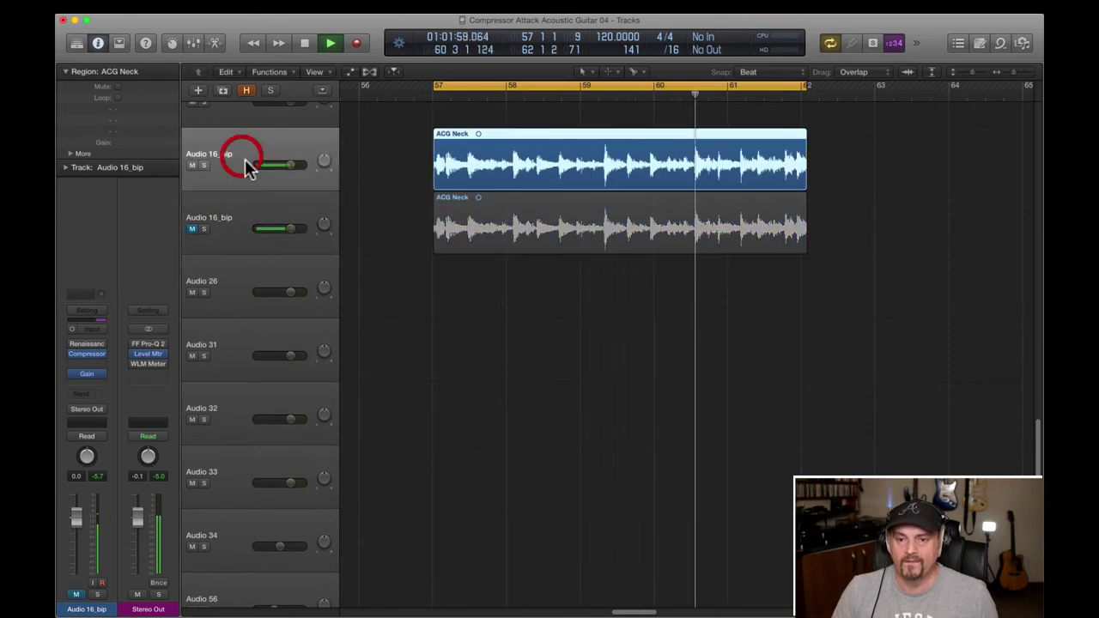
left_click(72, 364)
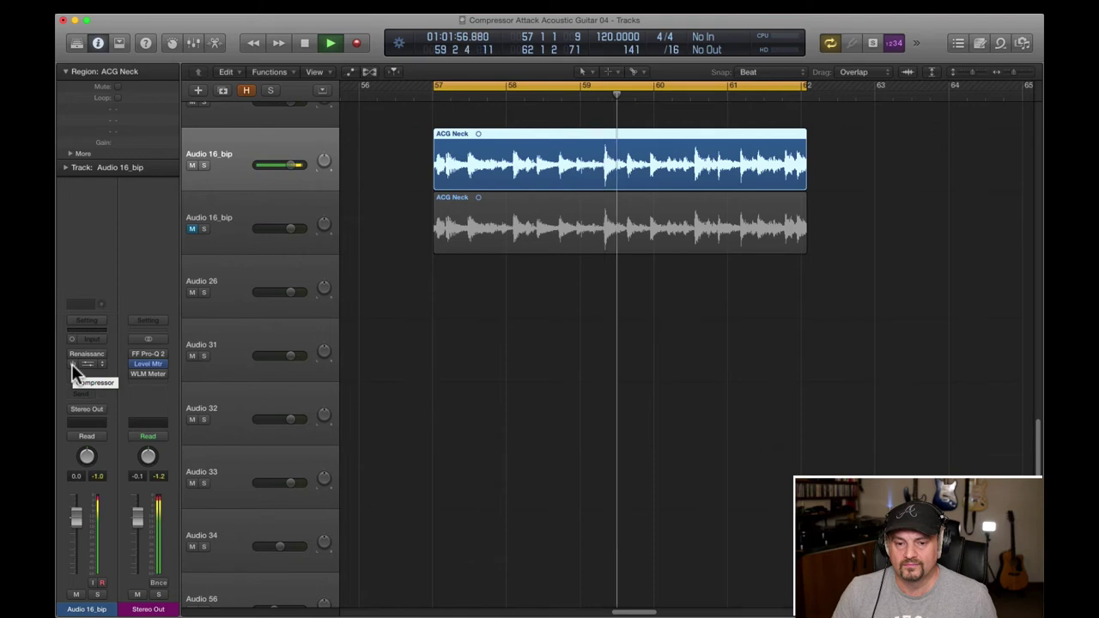
Re-enable the Compressor, raise its make-up gain to 2.5 dB, A/B the bypass, and stop playback.
left_click(71, 364)
left_click(73, 364)
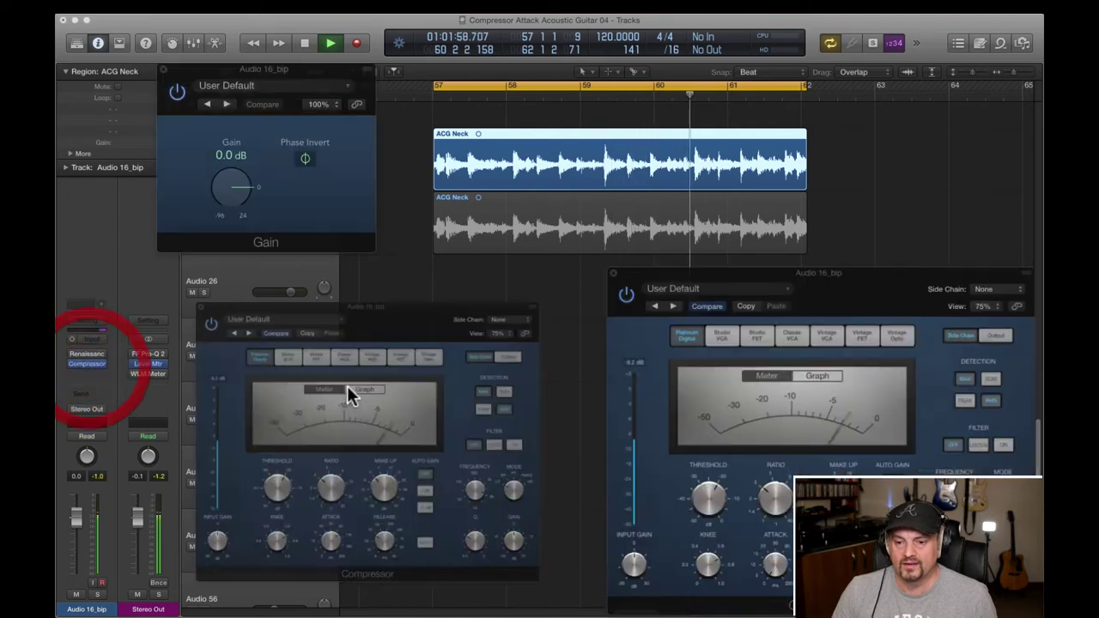
left_click_drag(388, 505, 387, 503)
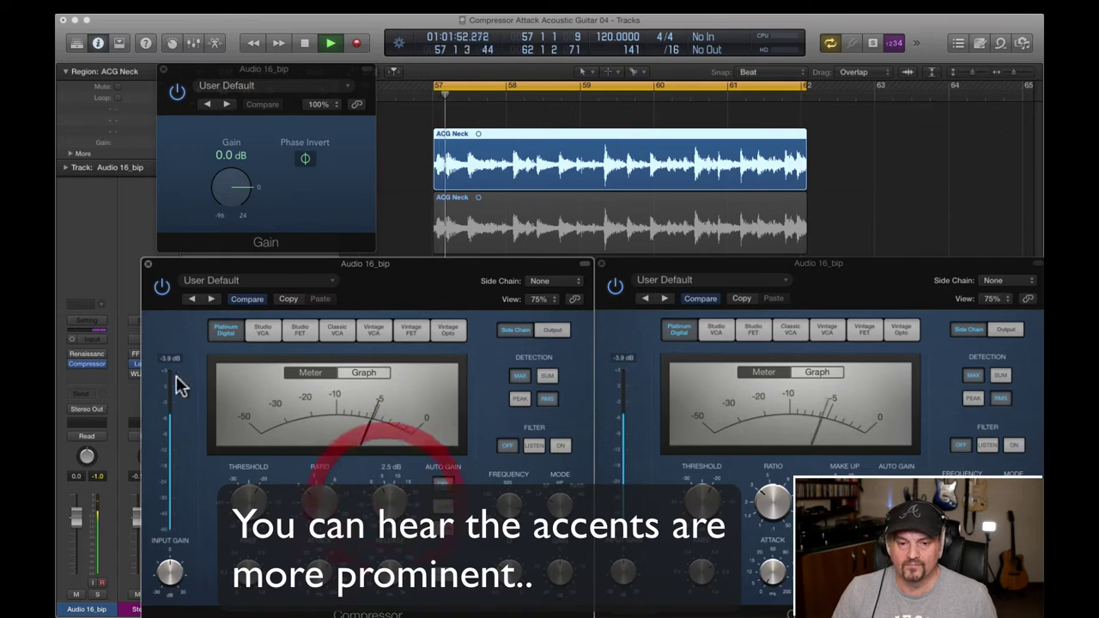
left_click(74, 363)
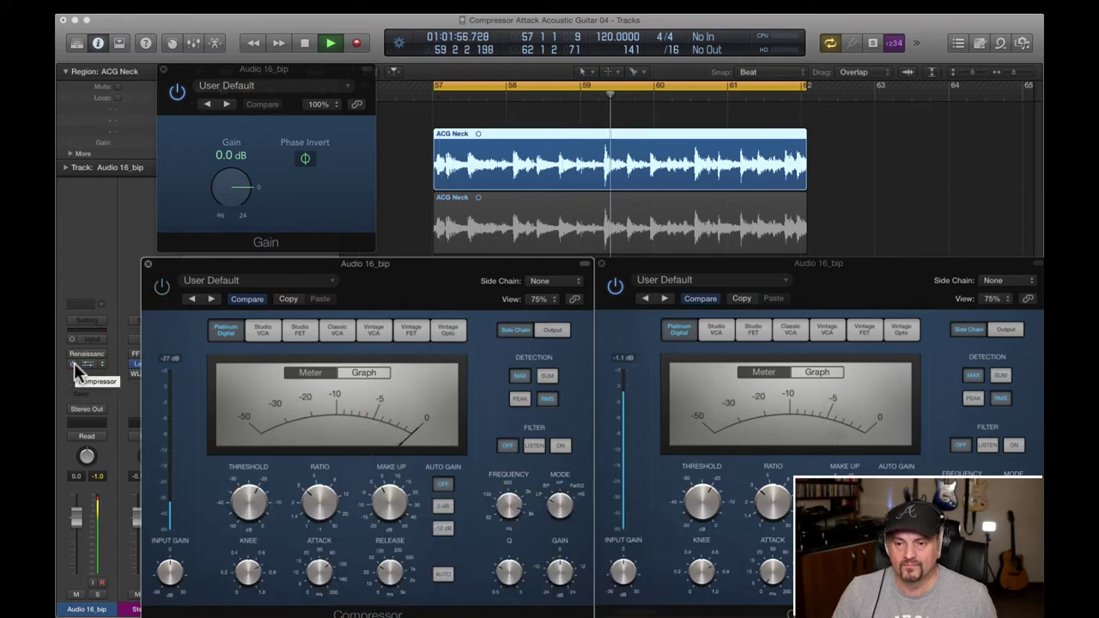
left_click(73, 363)
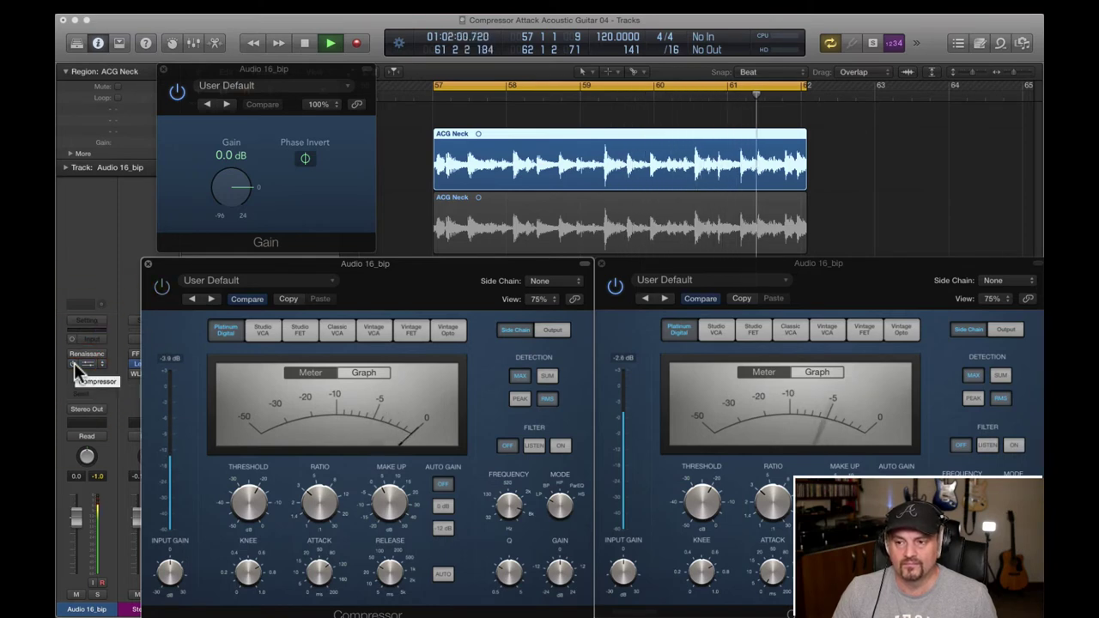
key("space")
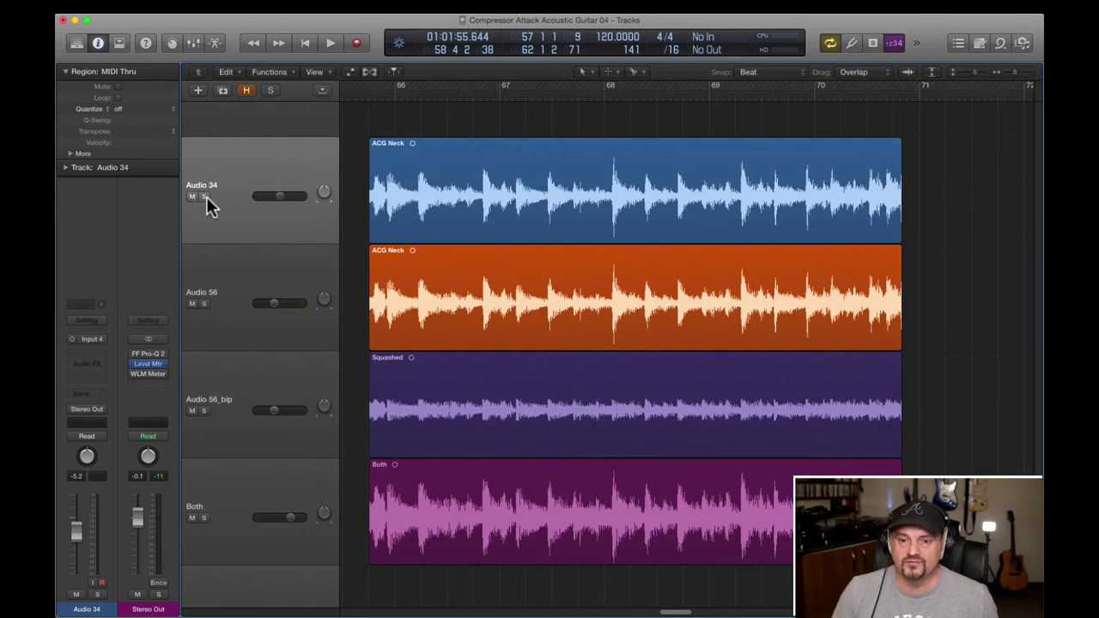
Solo Audio 34, cycle over its ACG Neck region, and play it briefly.
left_click(205, 197)
left_click(540, 206)
key("super+u")
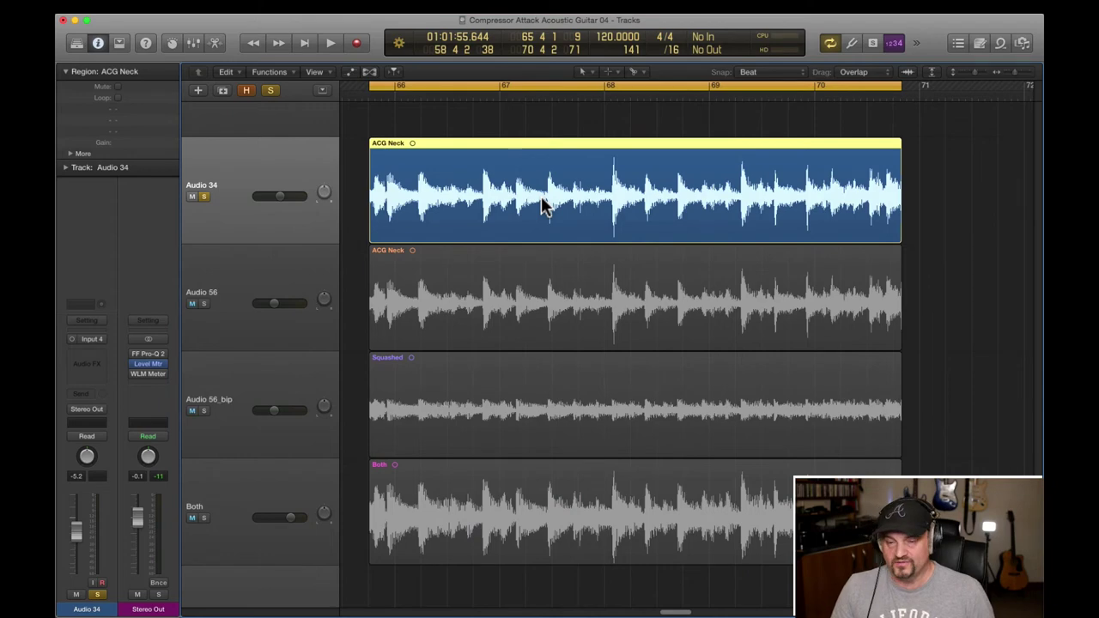
key("space")
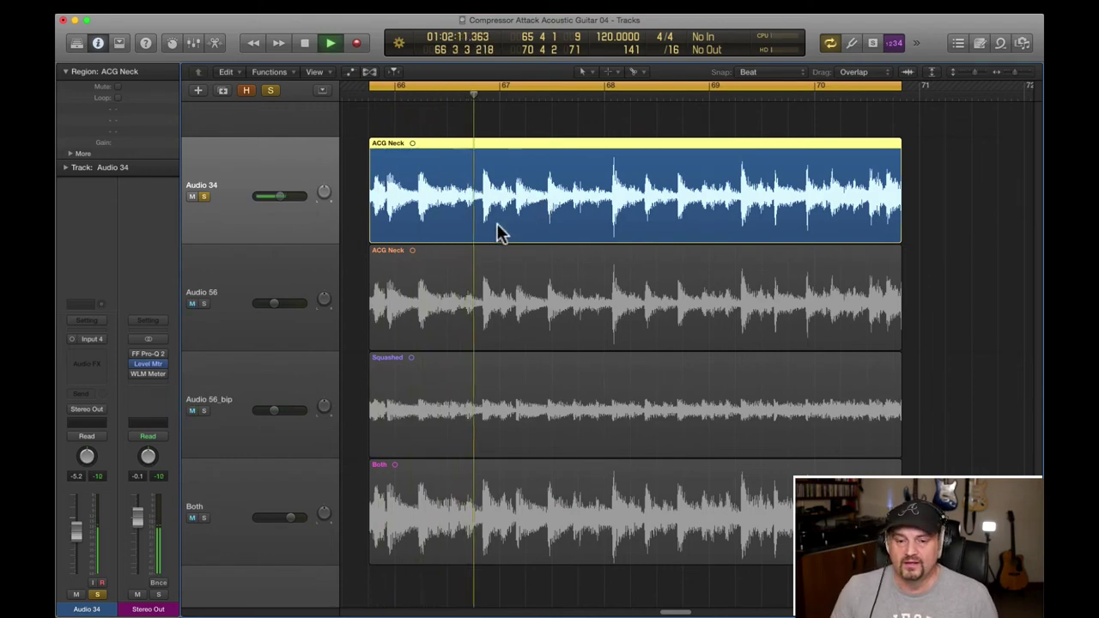
key("space")
Move the solo to Audio 56, select its ACG Neck region, and open its CLA-76.
left_click(206, 301)
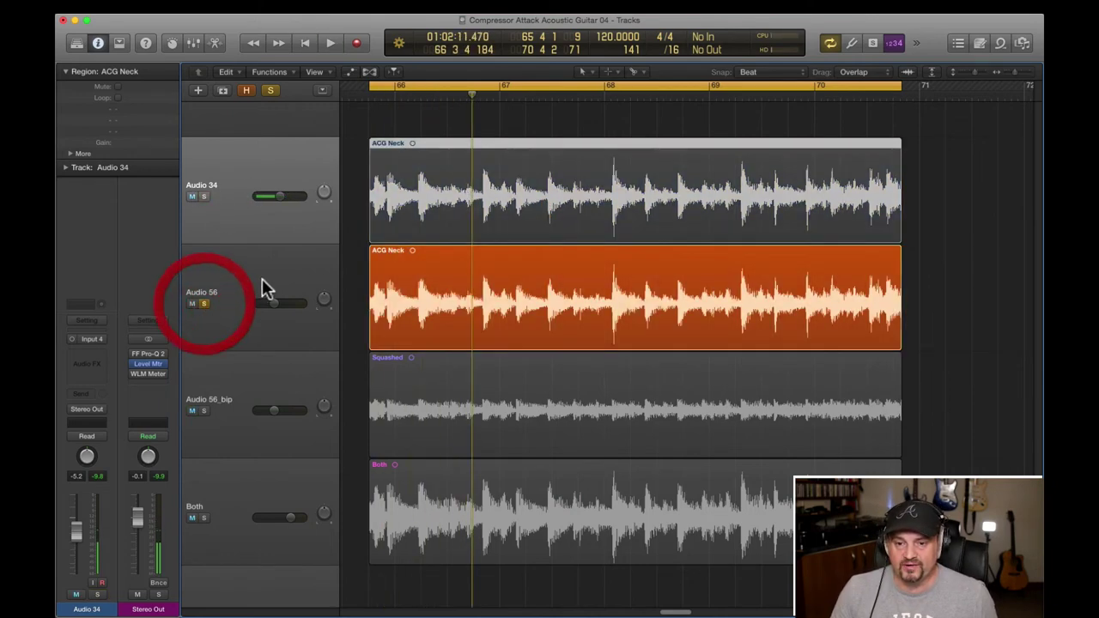
left_click(263, 278)
left_click(86, 352)
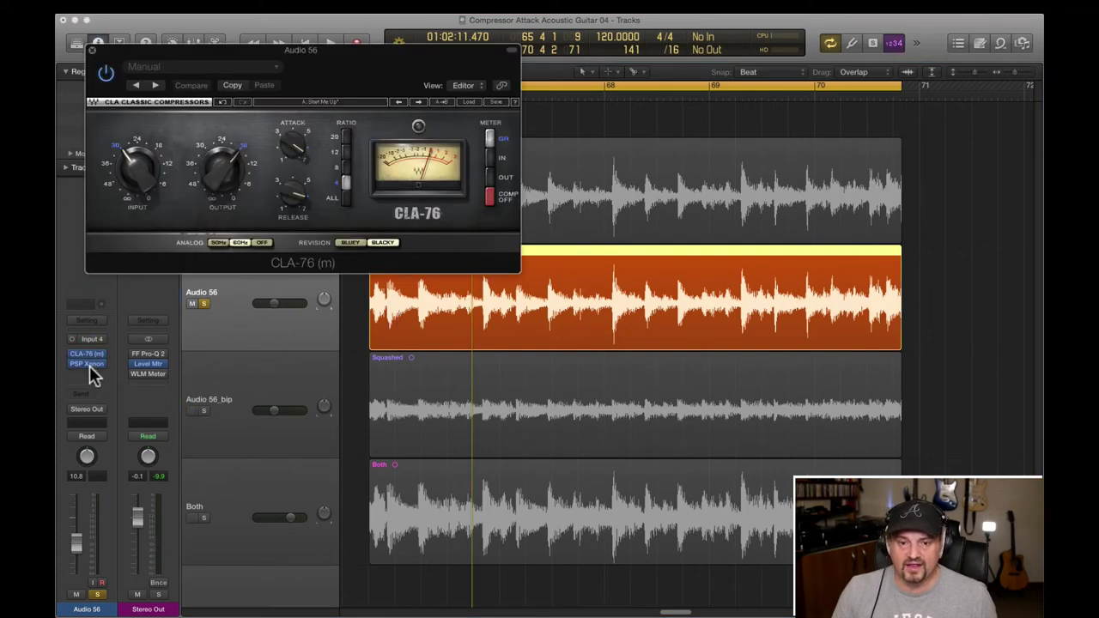
Open PSP Xenon beside CLA-76 on Audio 56, arrange both windows, and play the guitar through them.
left_click(87, 363)
left_click_drag(344, 79, 817, 124)
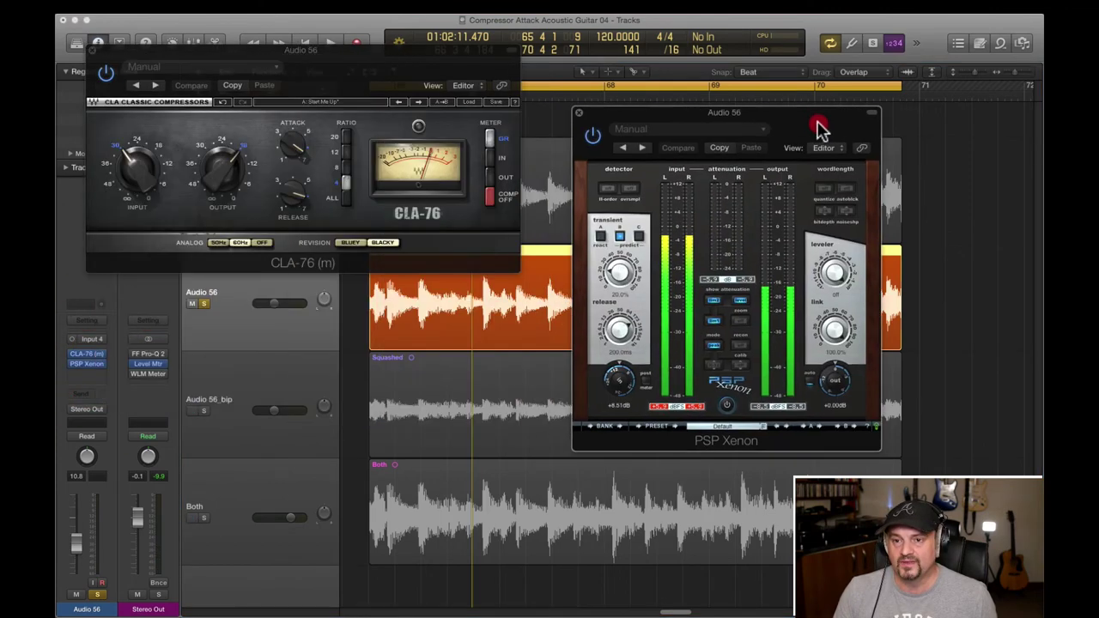
left_click_drag(441, 58, 438, 227)
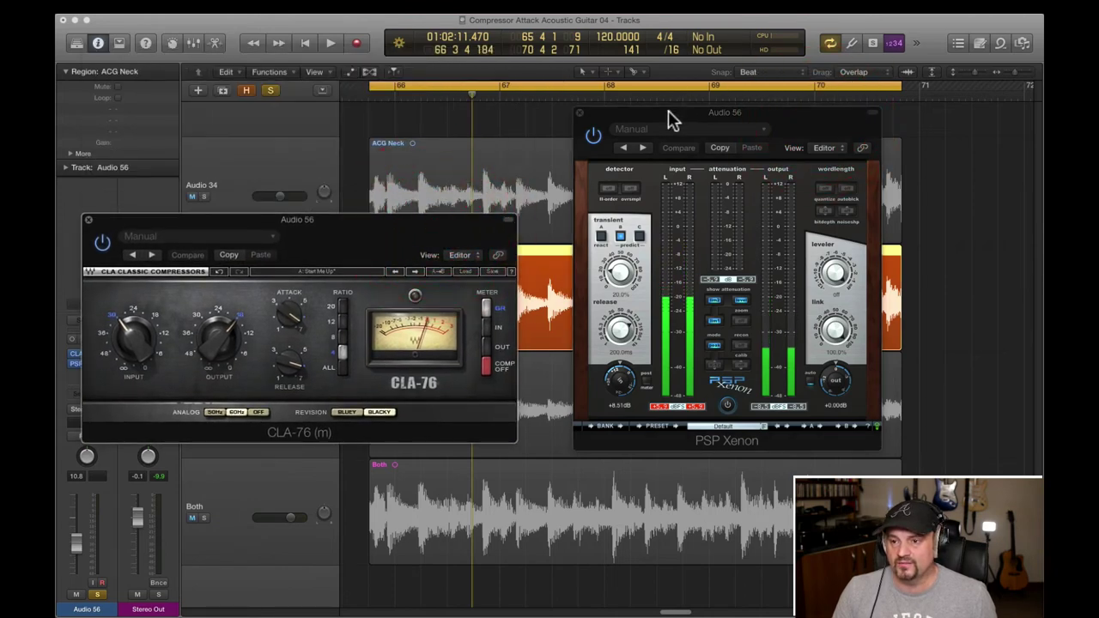
left_click_drag(669, 115, 669, 178)
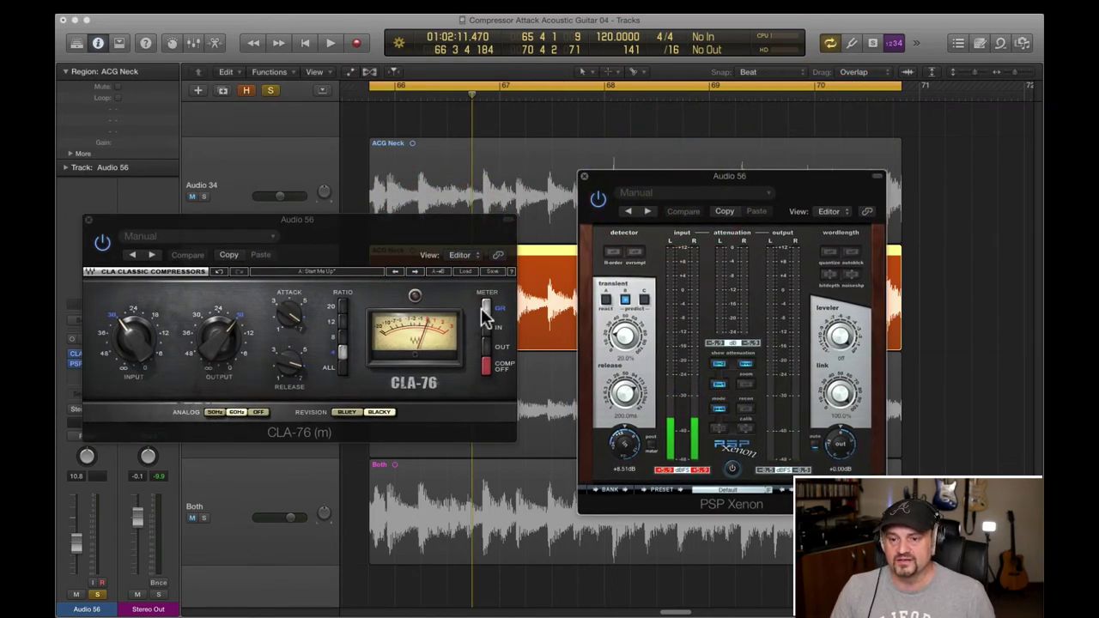
key("space")
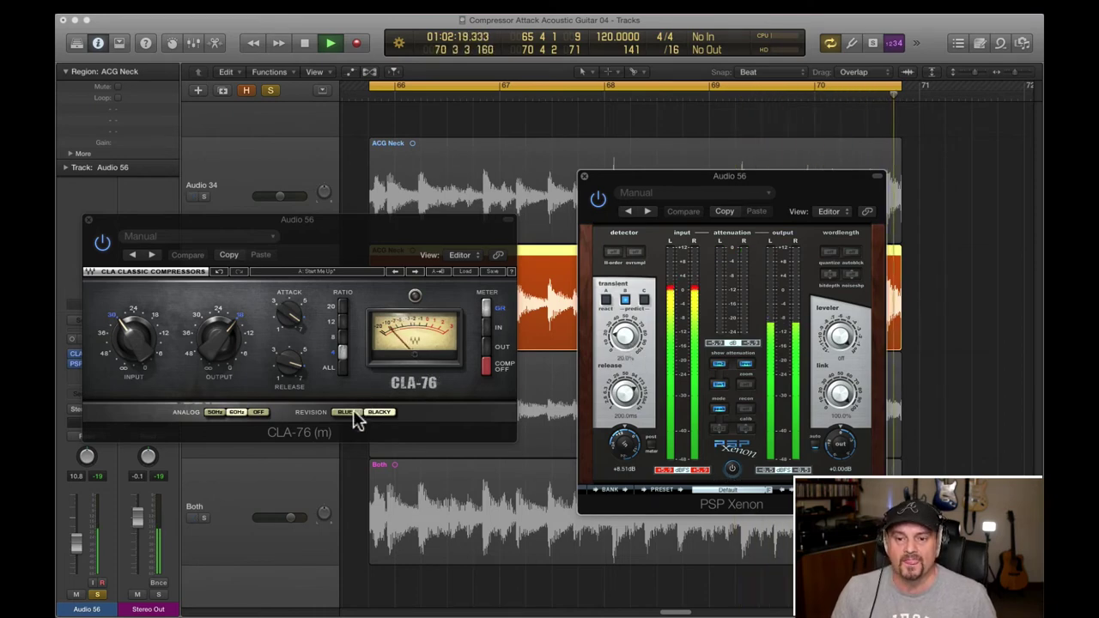
key("space")
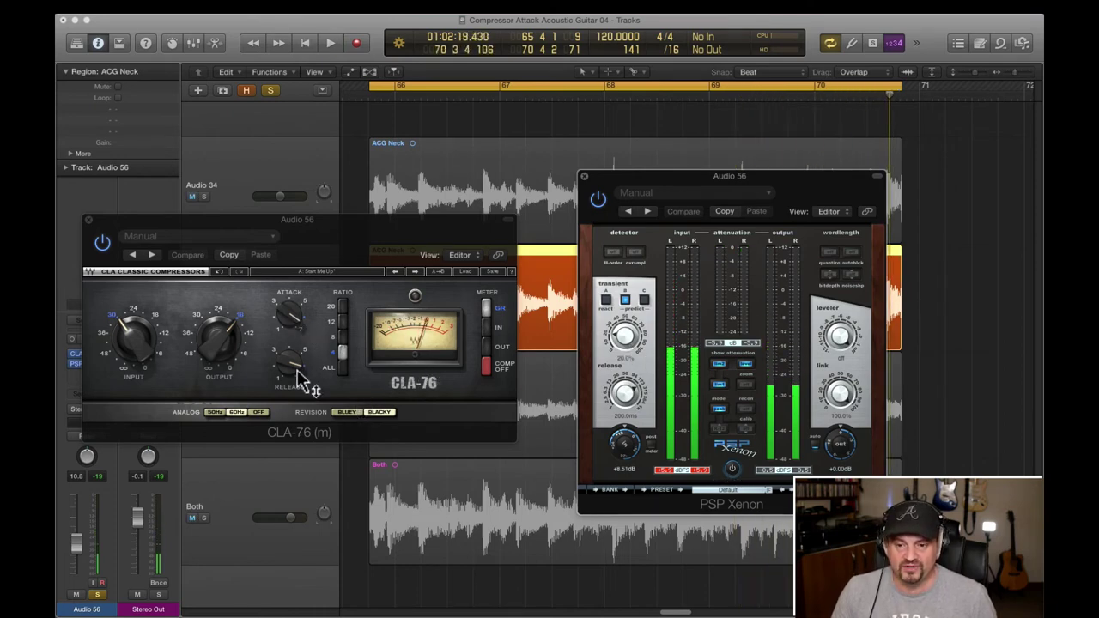
Close the CLA-76 and PSP Xenon windows, unsolo Audio 56, and play the Squashed render soloed on Audio 56_bip.
left_click(88, 222)
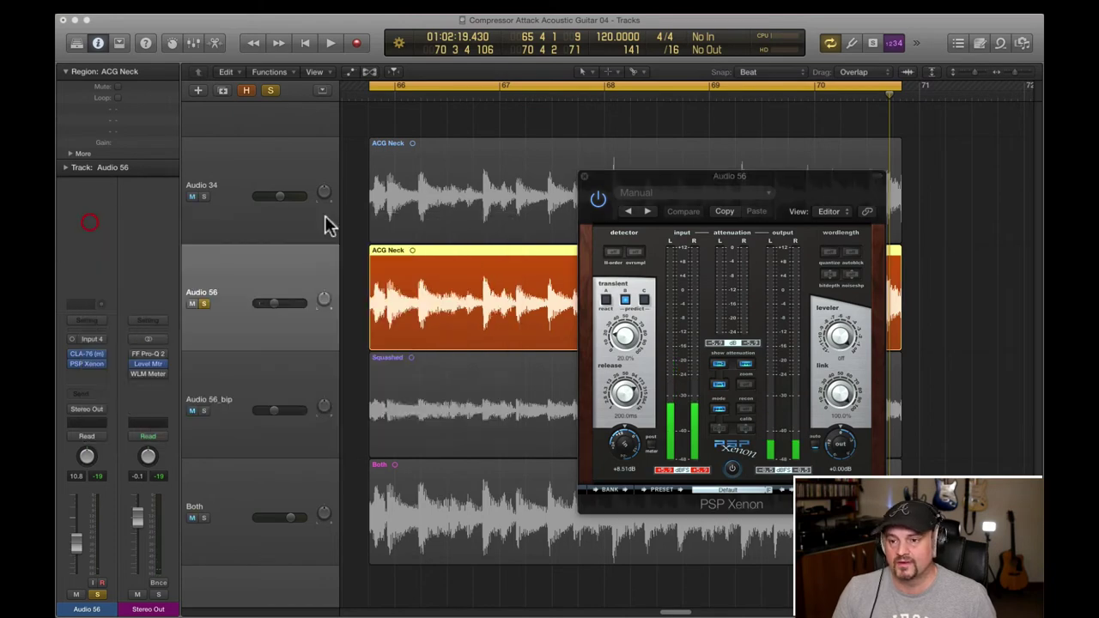
left_click(585, 177)
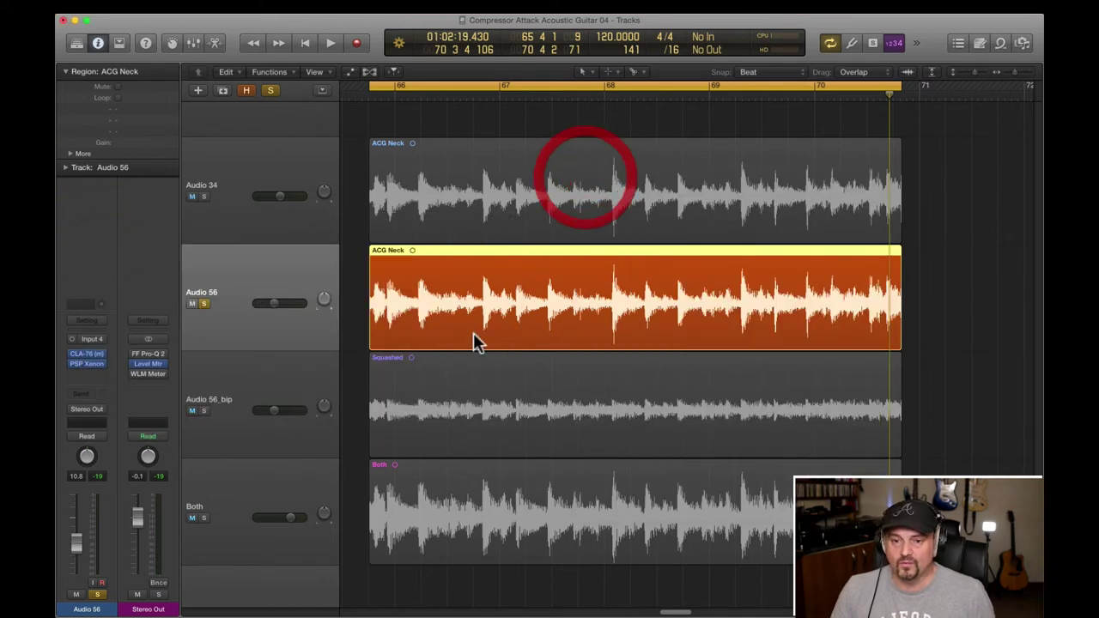
left_click(203, 303)
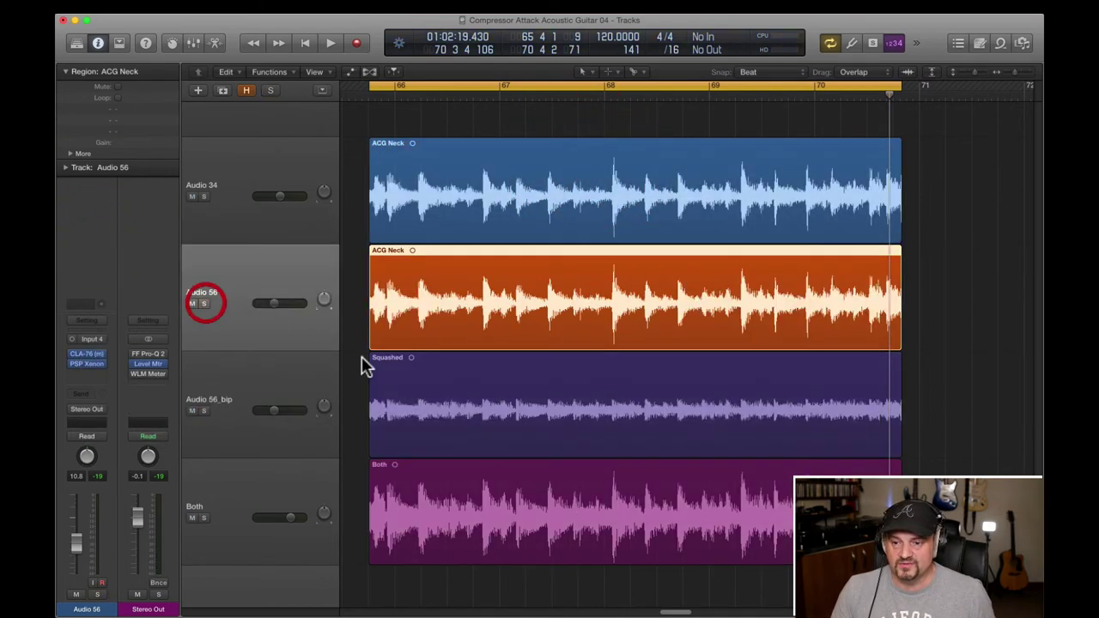
left_click(203, 411)
left_click(545, 414)
key("space")
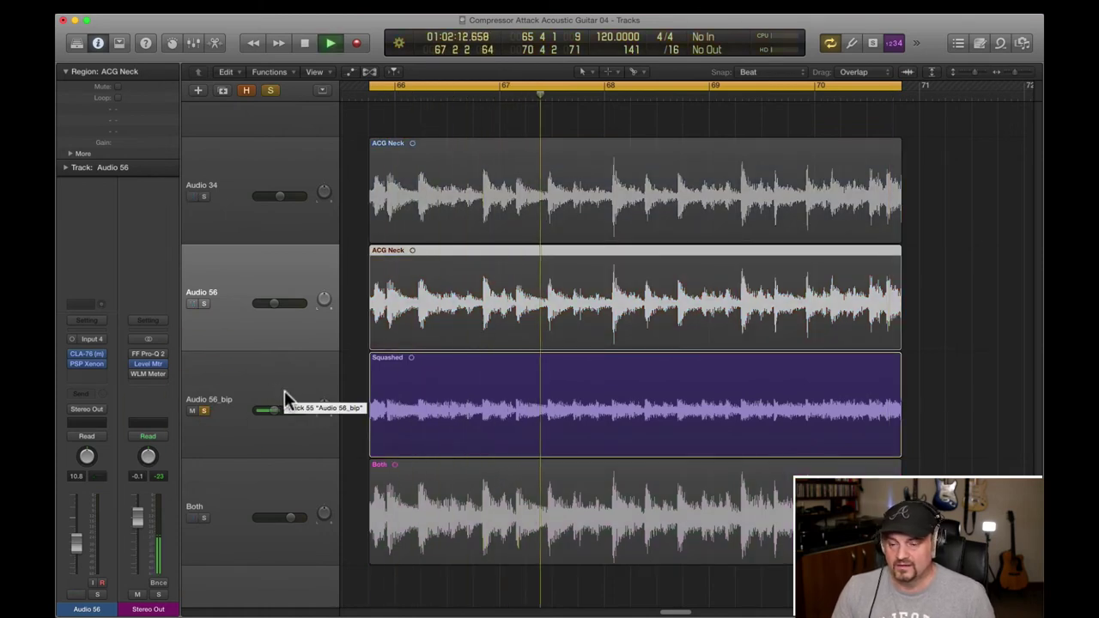
key("space")
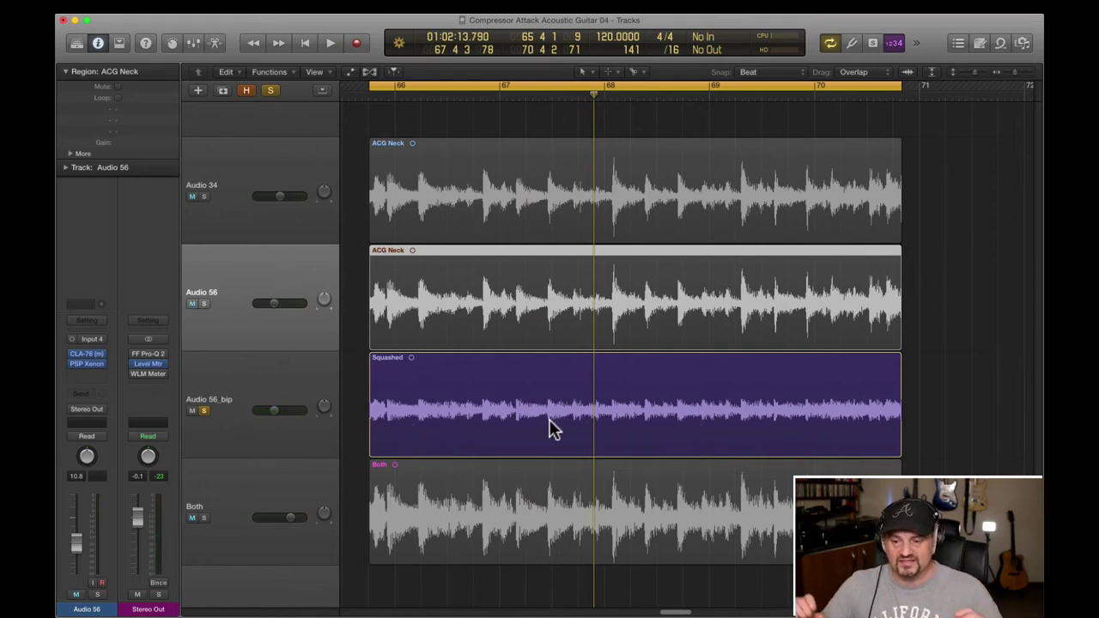
Solo the Both track instead and play it from bar 66, then stop.
left_click(501, 392)
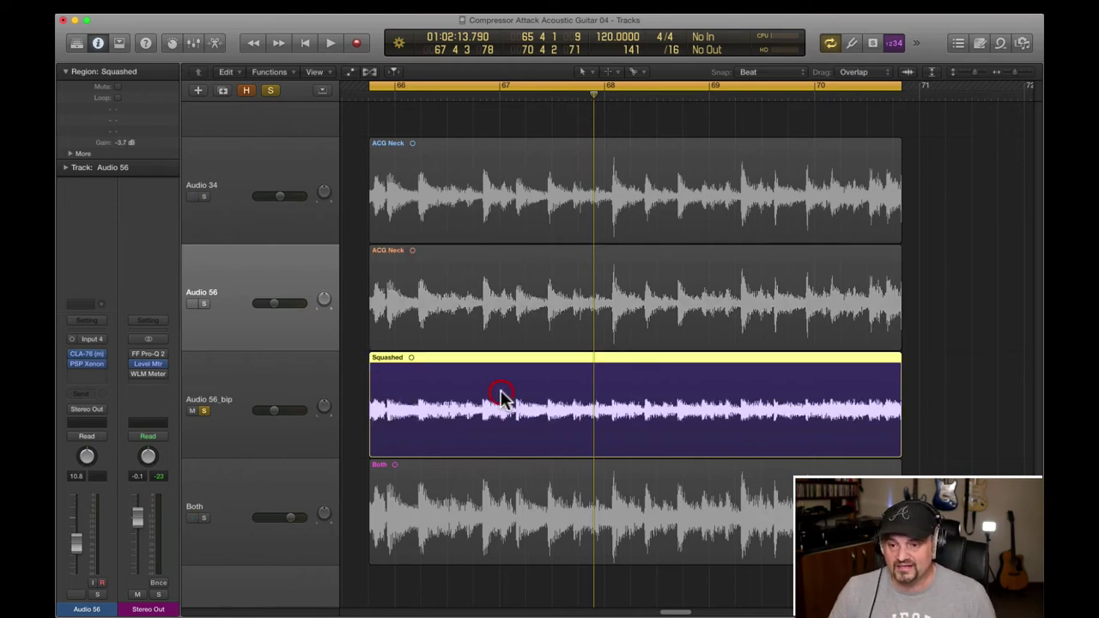
left_click(424, 171)
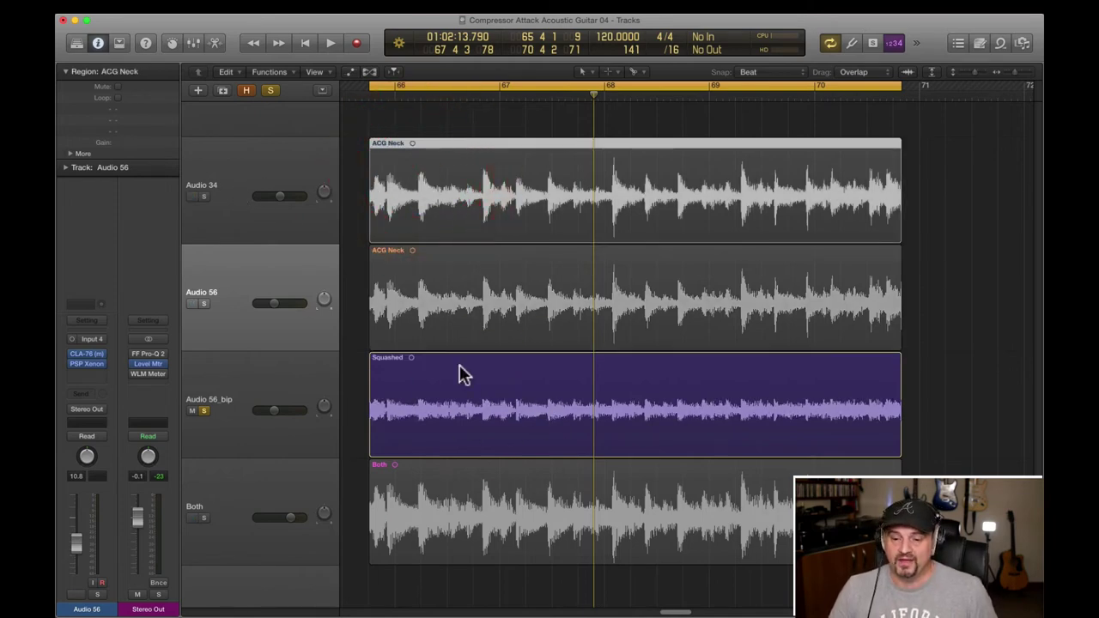
left_click(204, 518)
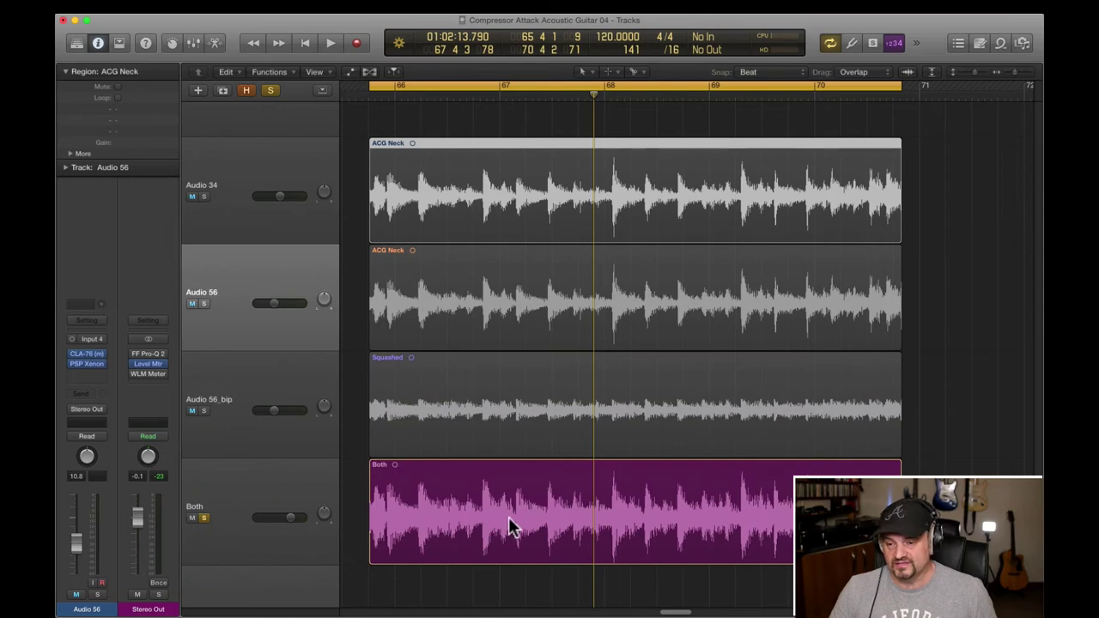
key("space")
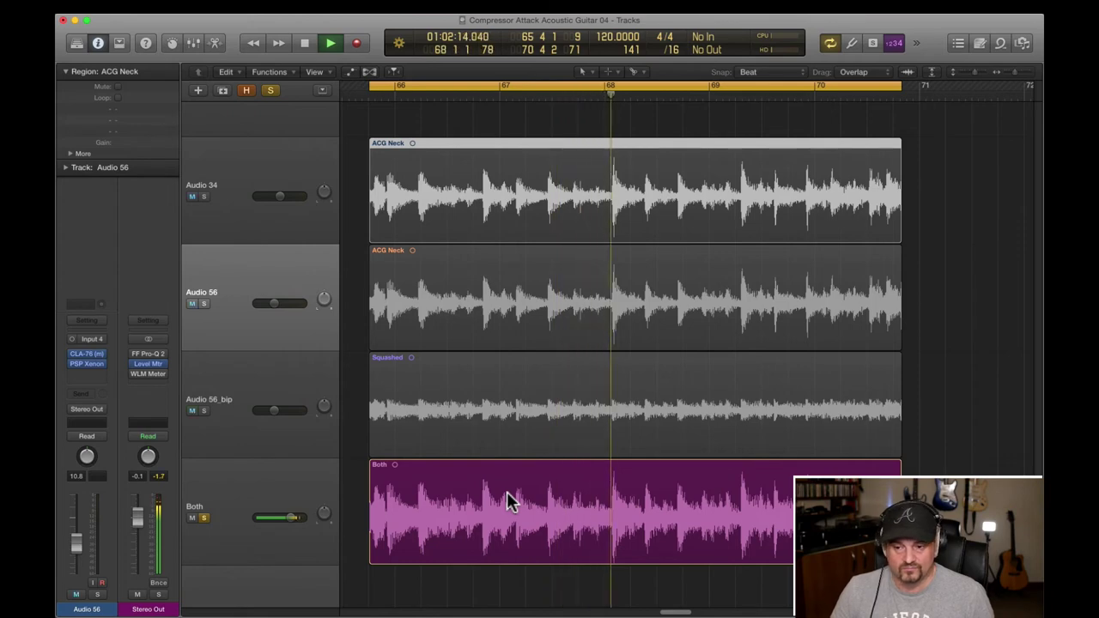
key("space")
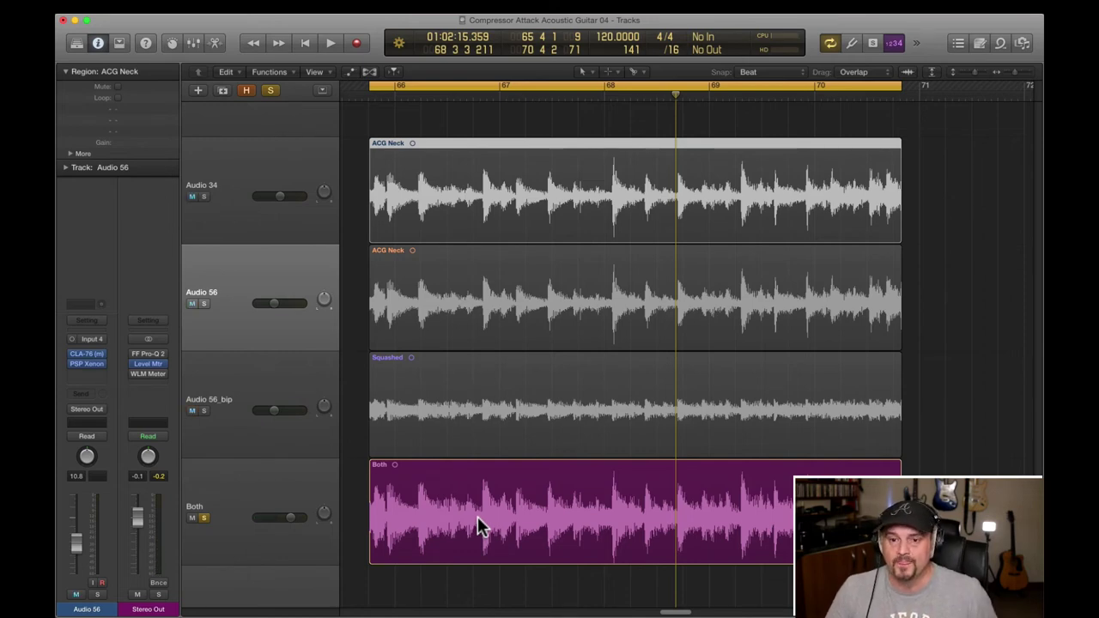
left_click(228, 176)
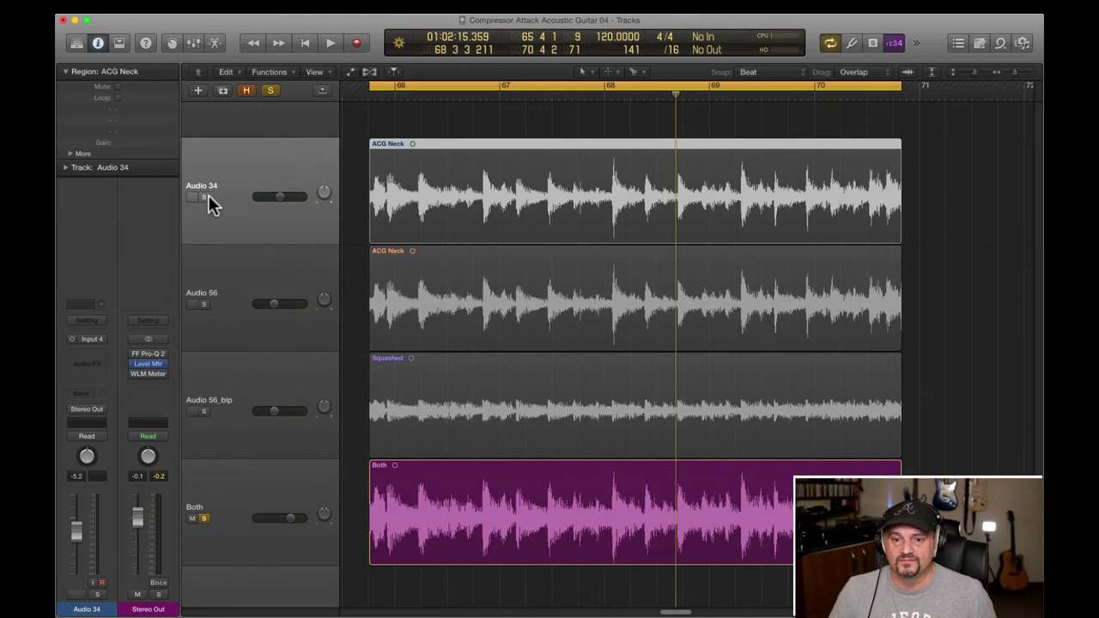
left_click(203, 197)
key("space")
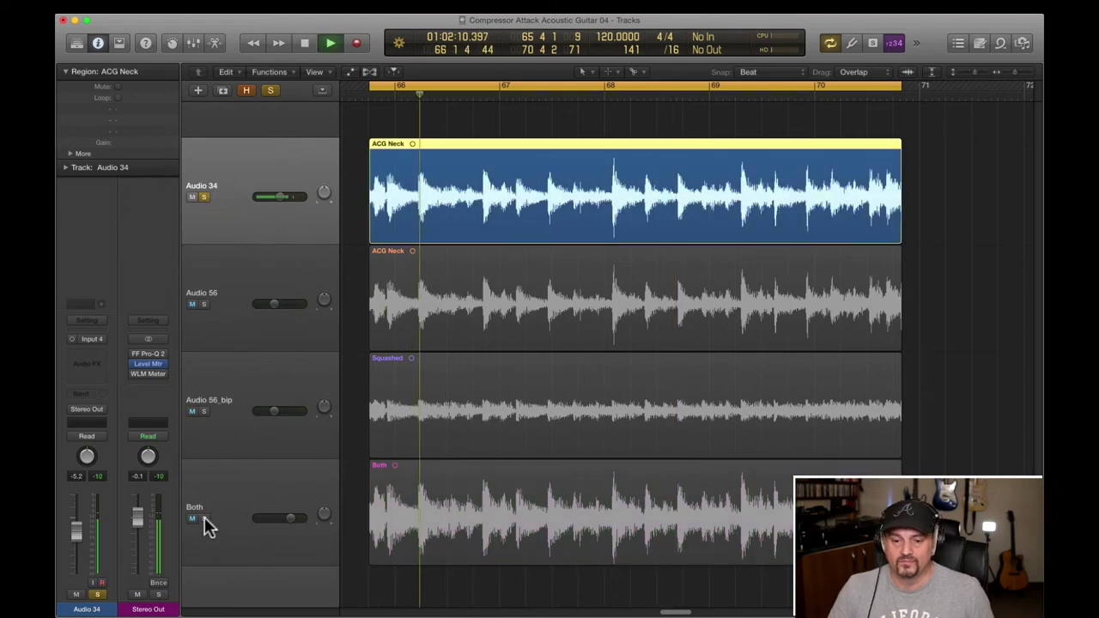
left_click(204, 517)
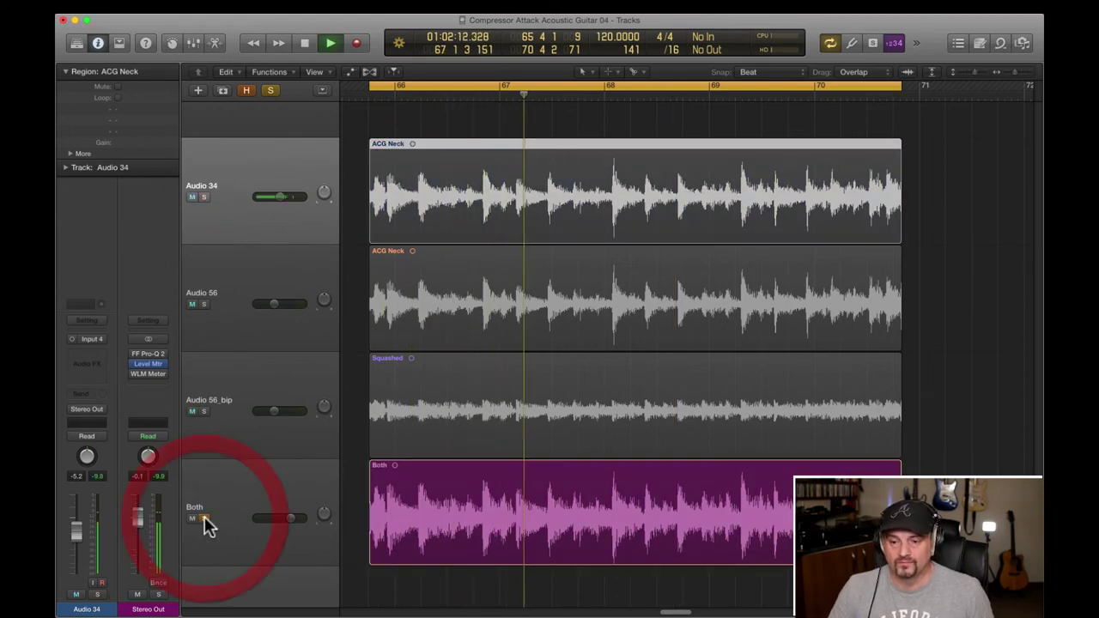
left_click(204, 196)
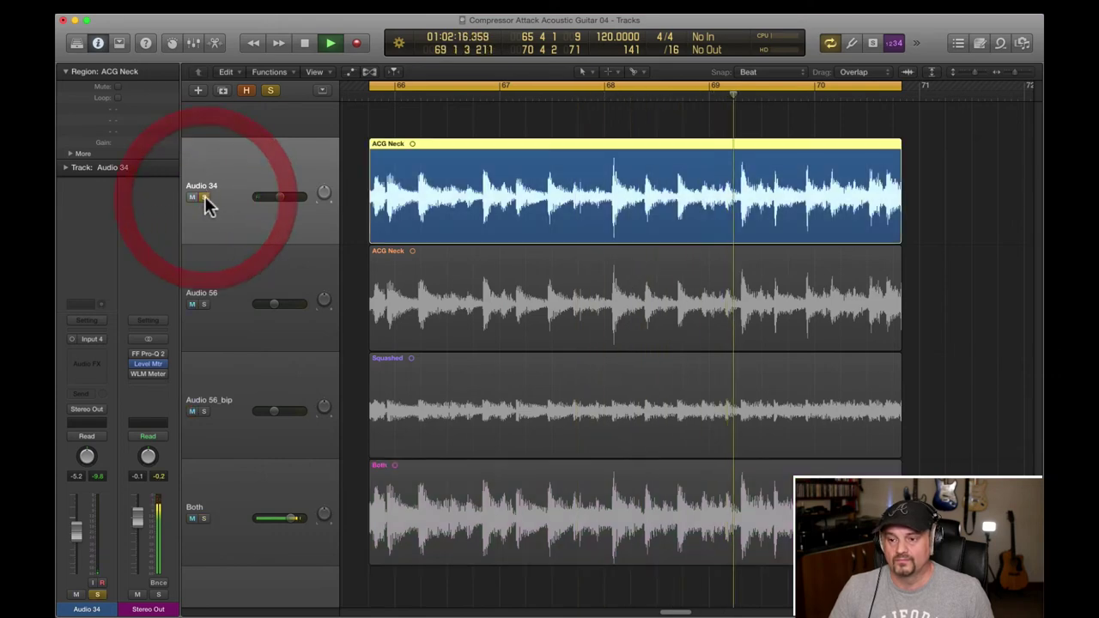
left_click(204, 518)
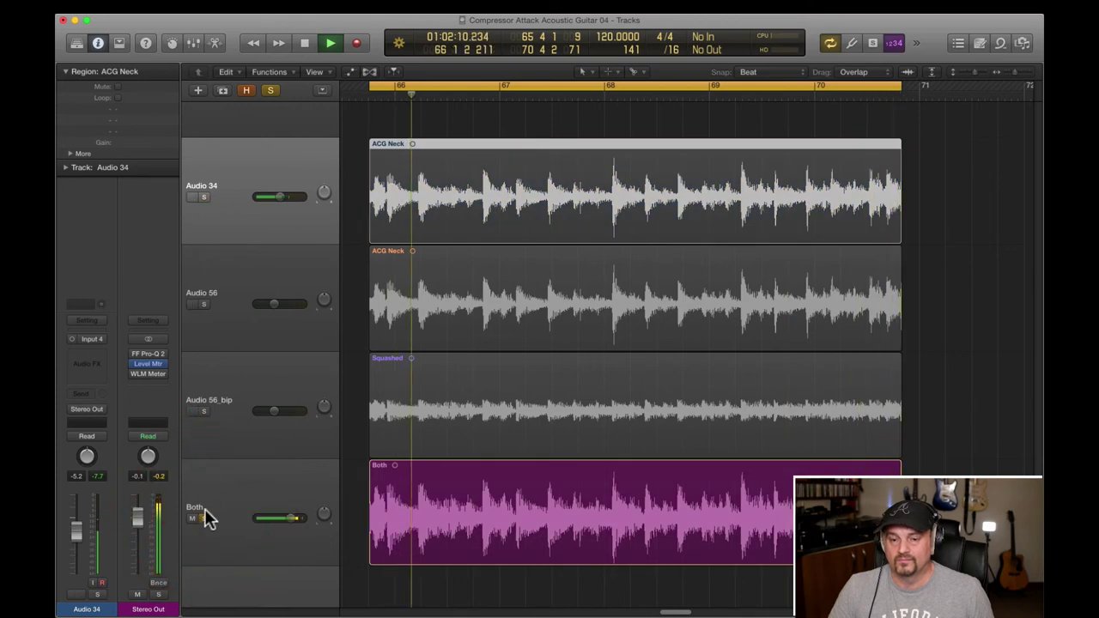
key("space")
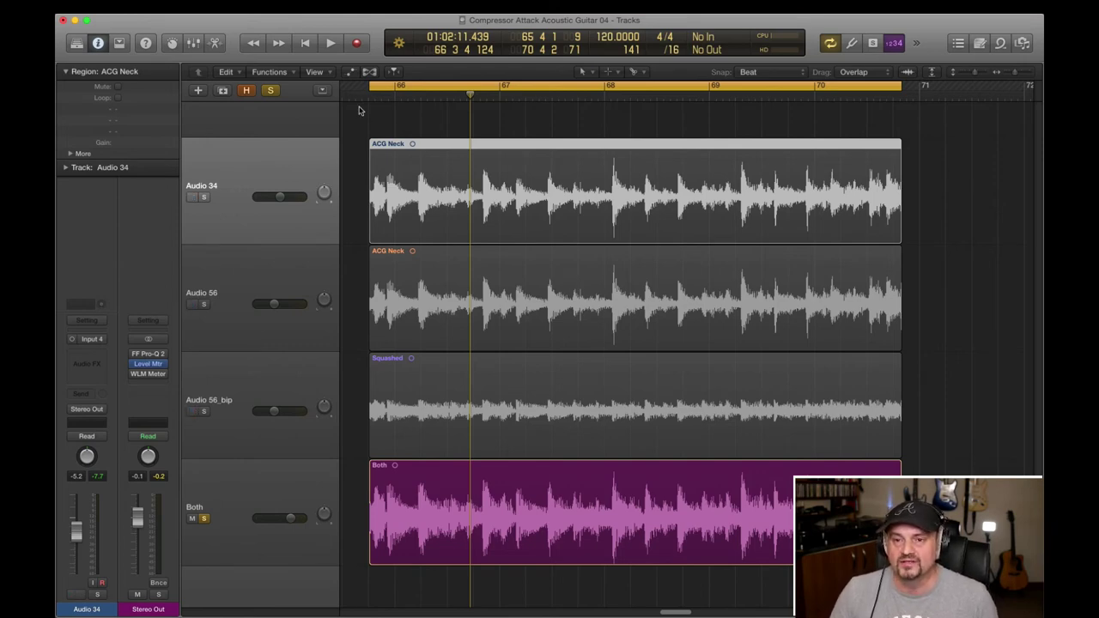
Recall Screenset 11 1176 and select the ACG Neck region.
left_click(425, 7)
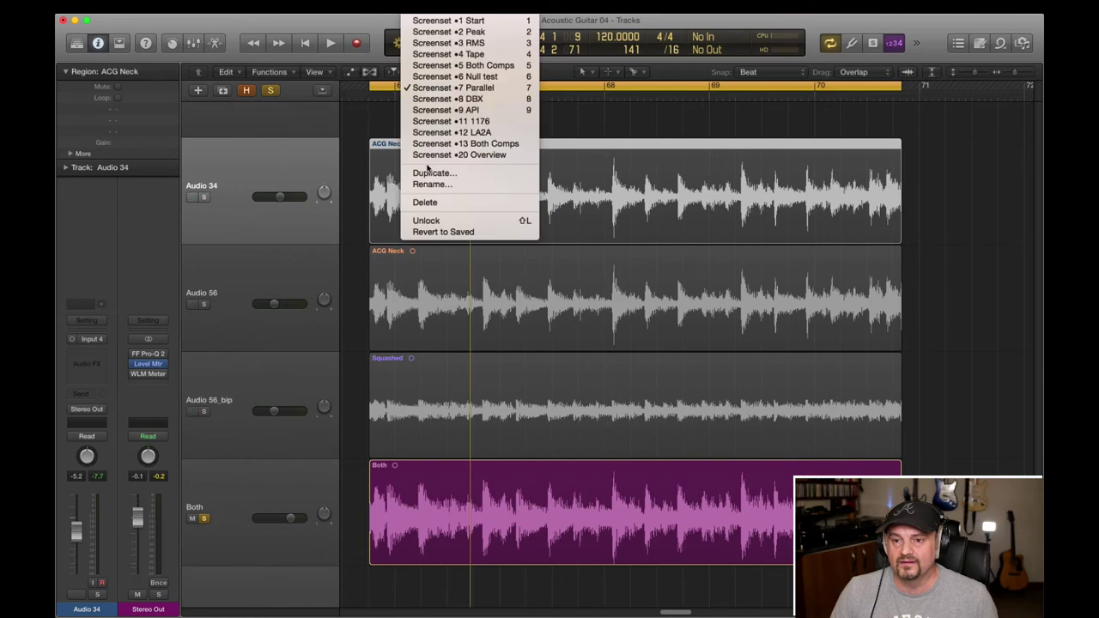
left_click(486, 125)
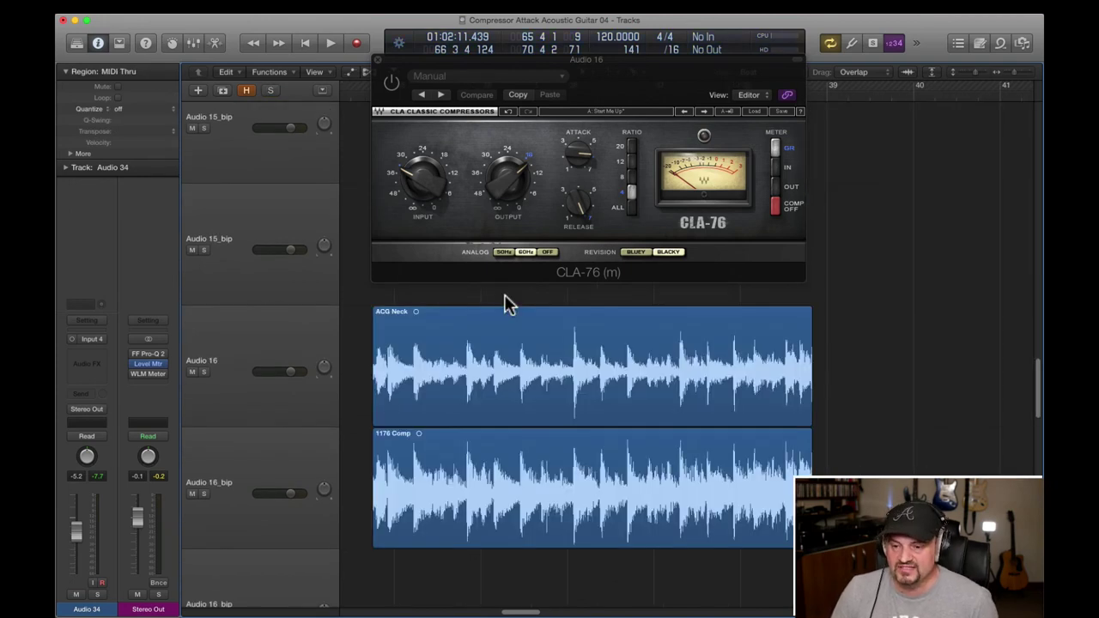
left_click(493, 351)
left_click(540, 476)
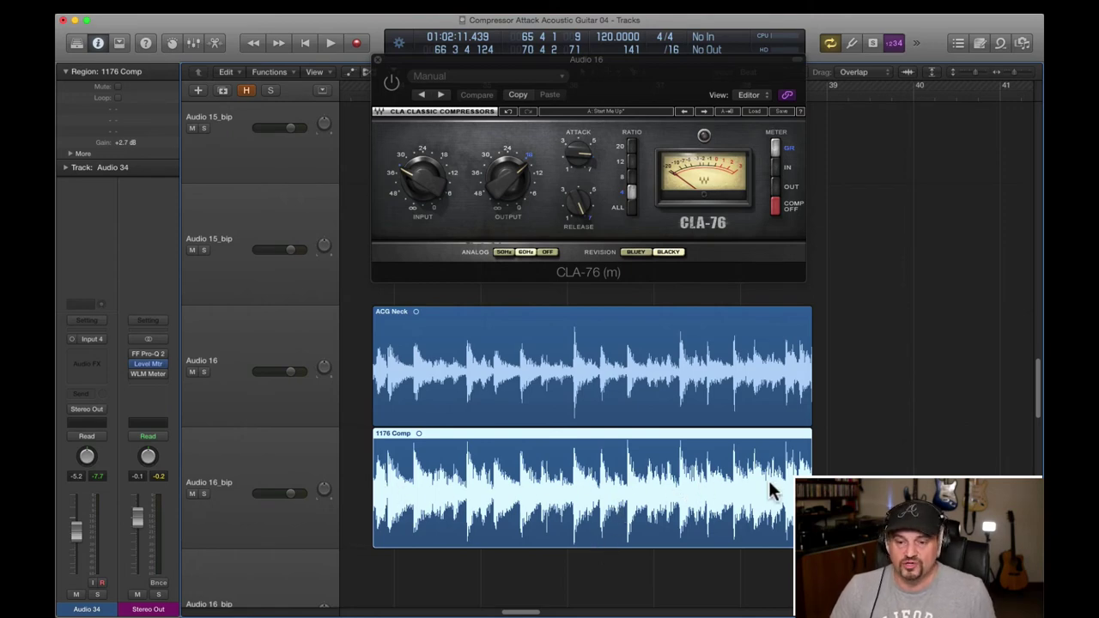
left_click(489, 374)
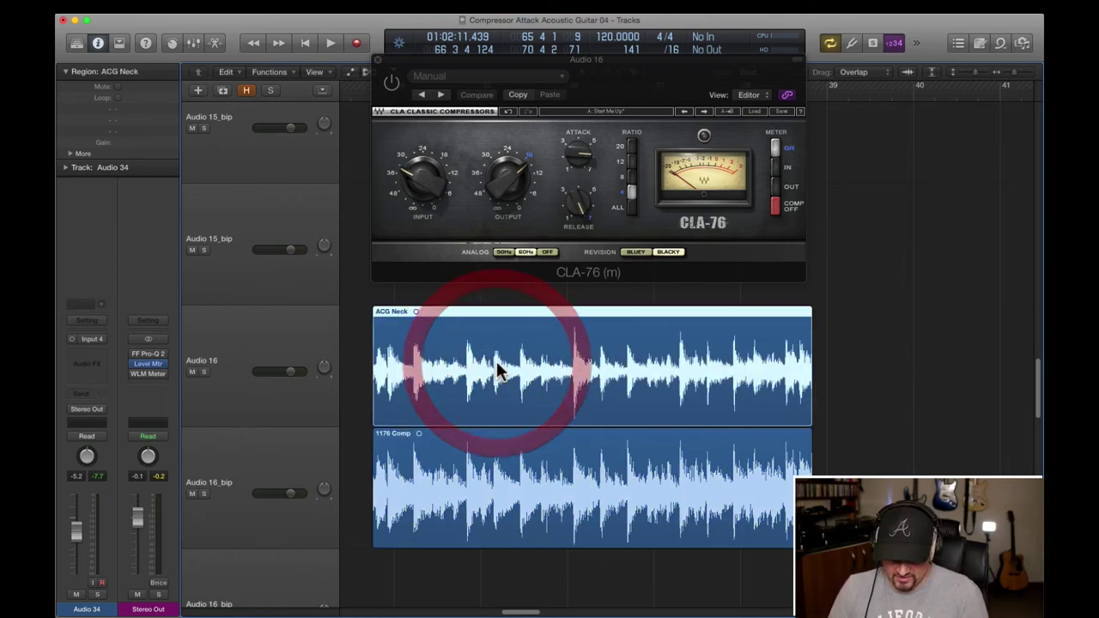
Play while alternating Solo between dry Audio 16 and the 1176 Comp render, ending on the render.
left_click(207, 371)
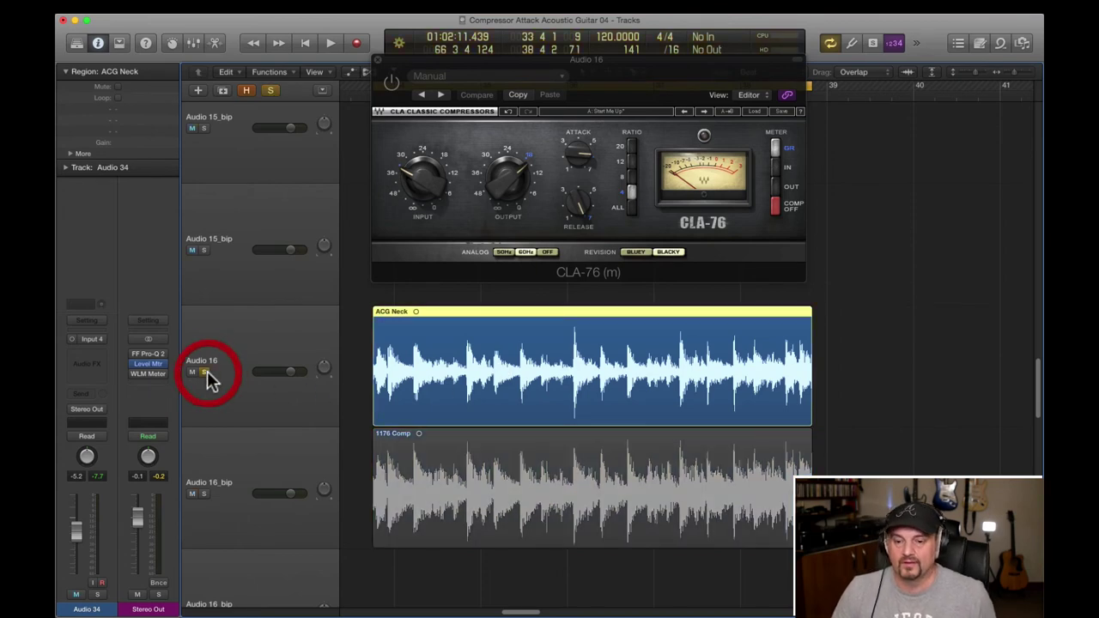
key("space")
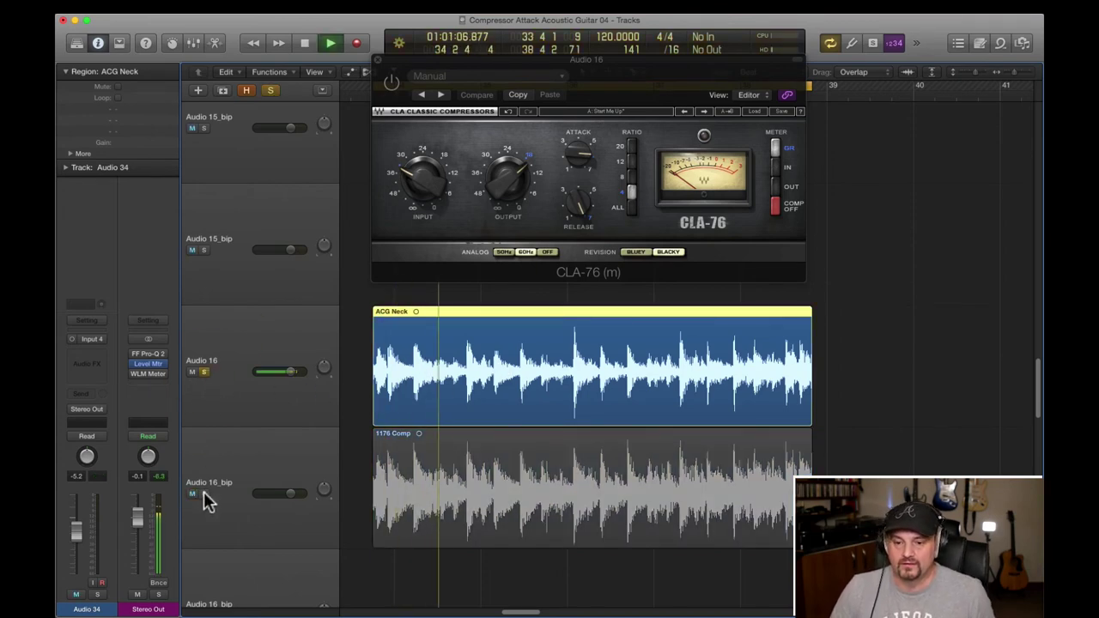
left_click(204, 493)
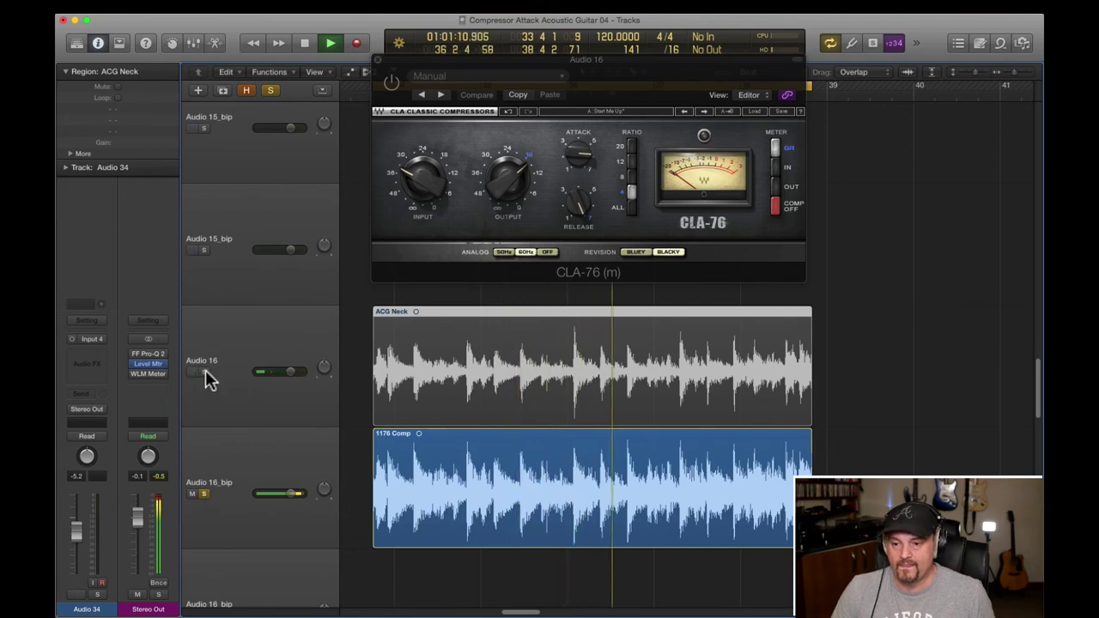
left_click(205, 371)
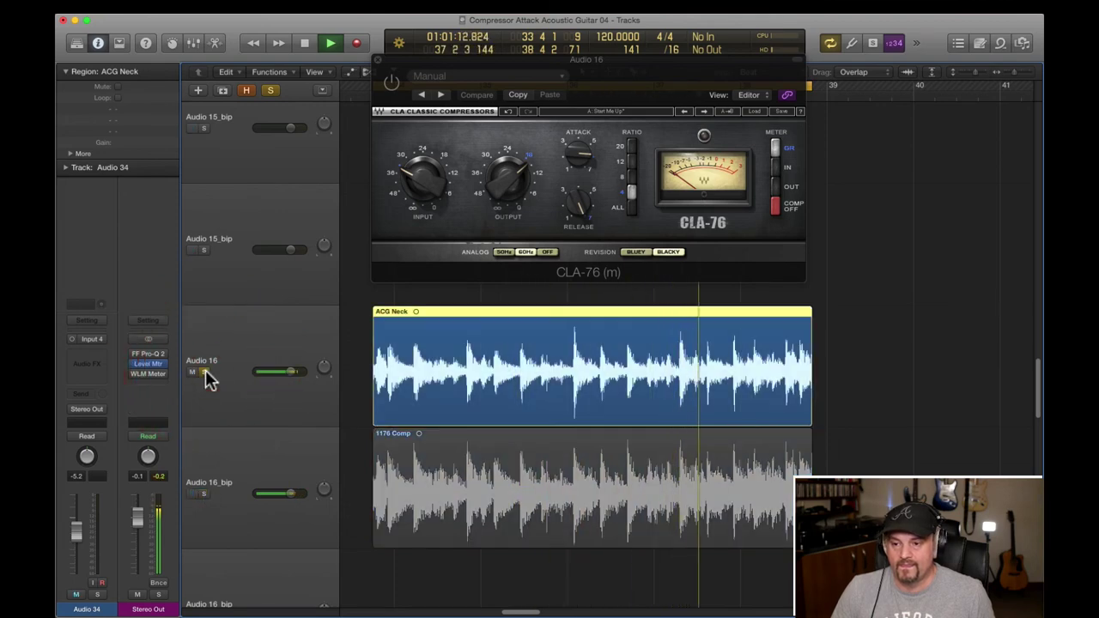
left_click(203, 493)
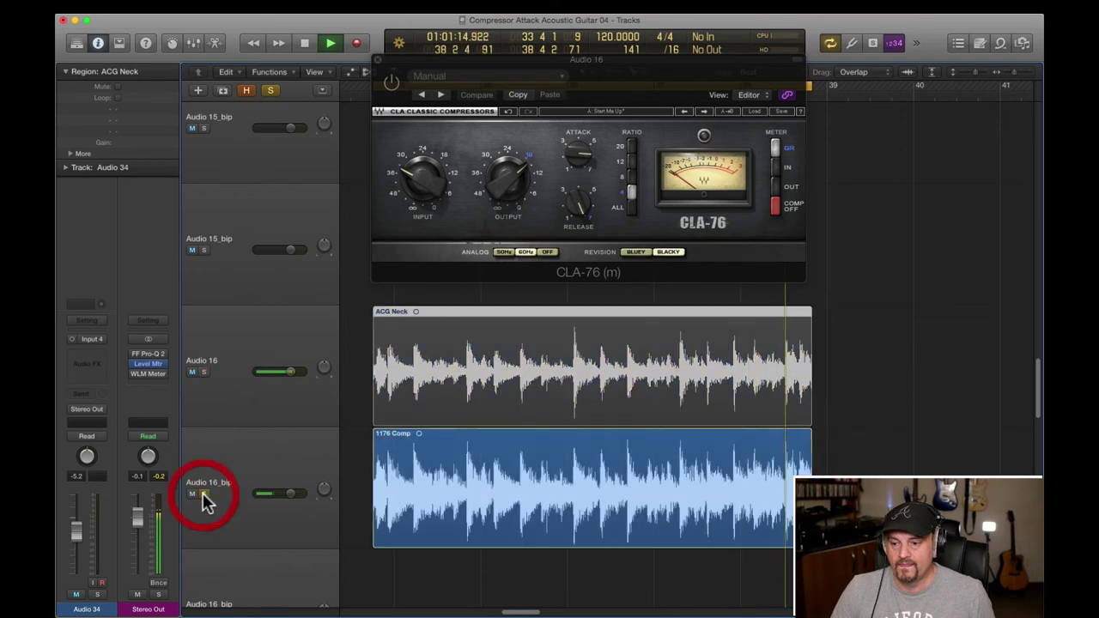
key("space")
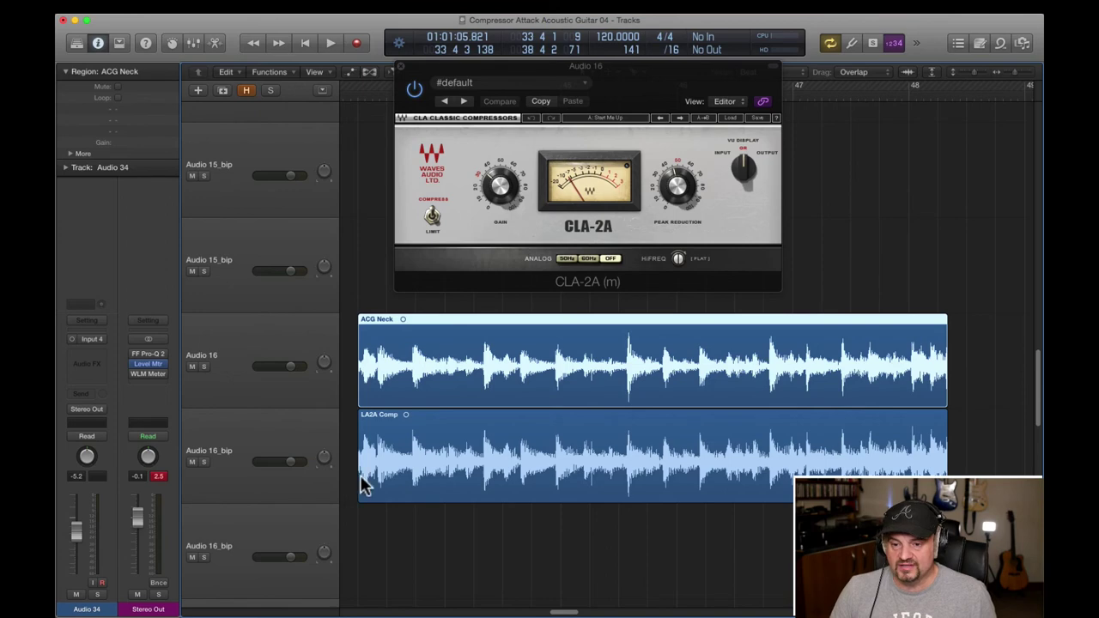
Play the dry ACG Neck on Audio 16, alternating Solo with the LA2A Comp render on Audio 16_bip.
left_click(526, 378)
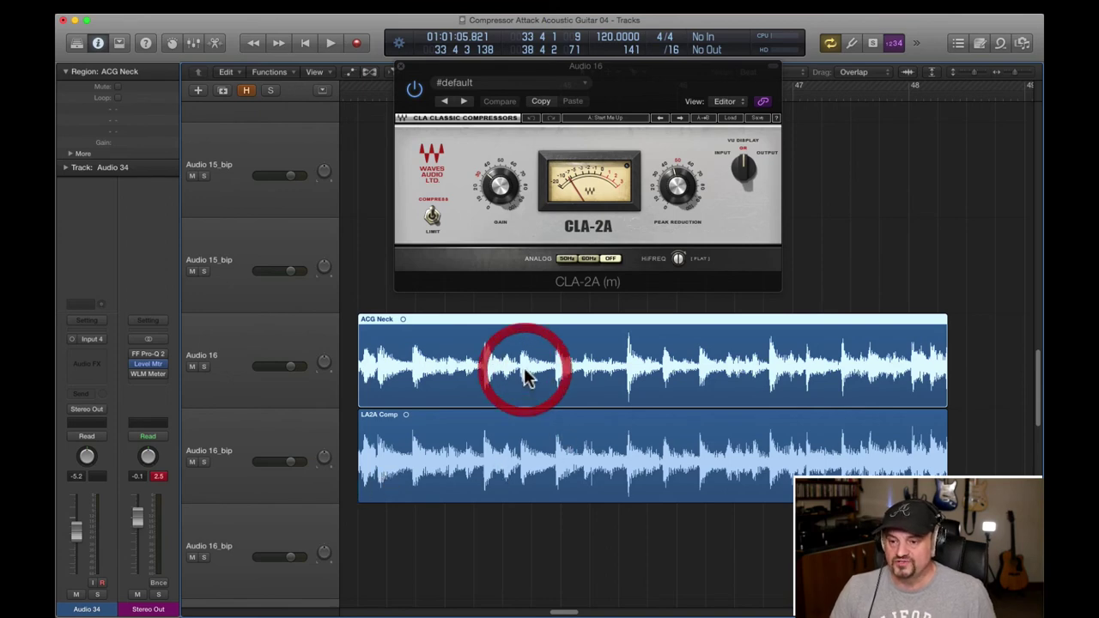
left_click(554, 464)
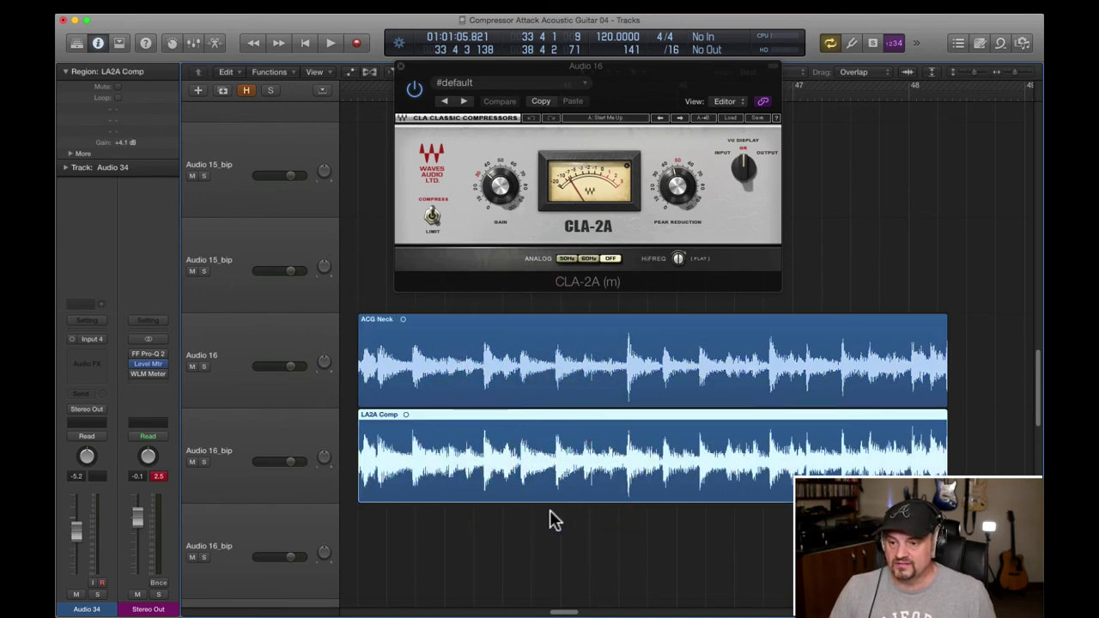
left_click(203, 368)
key("space")
left_click(506, 370)
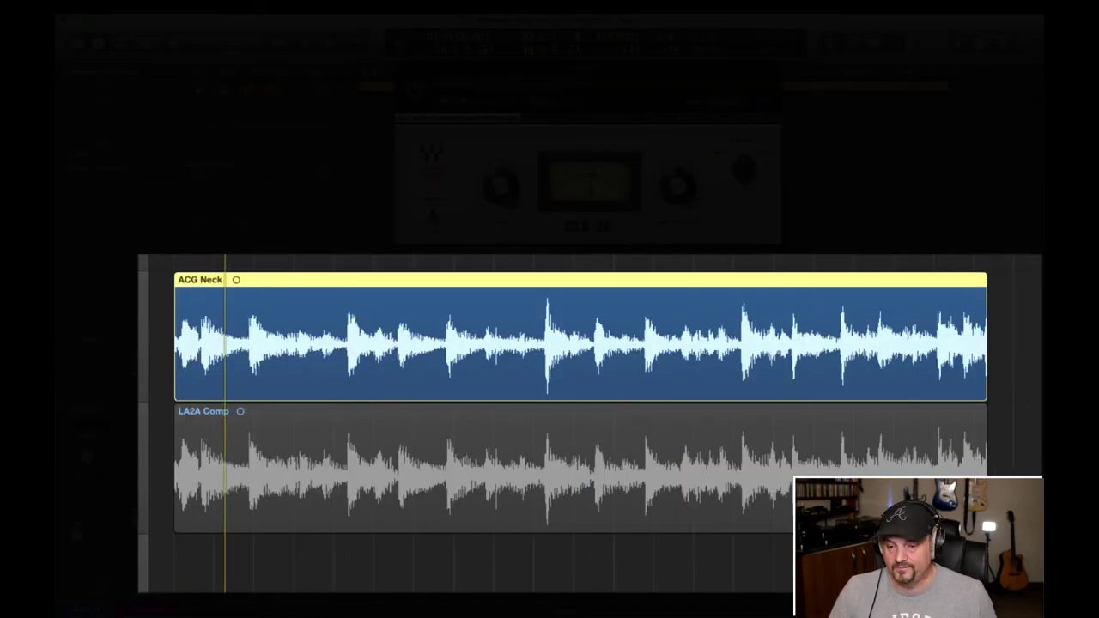
left_click(203, 463)
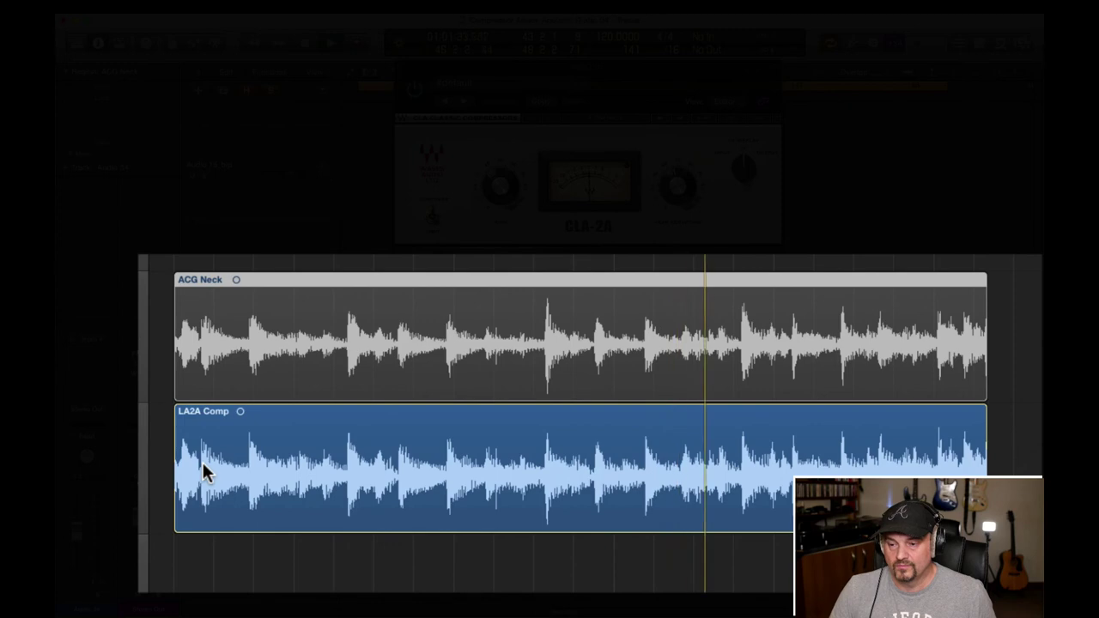
left_click(206, 368)
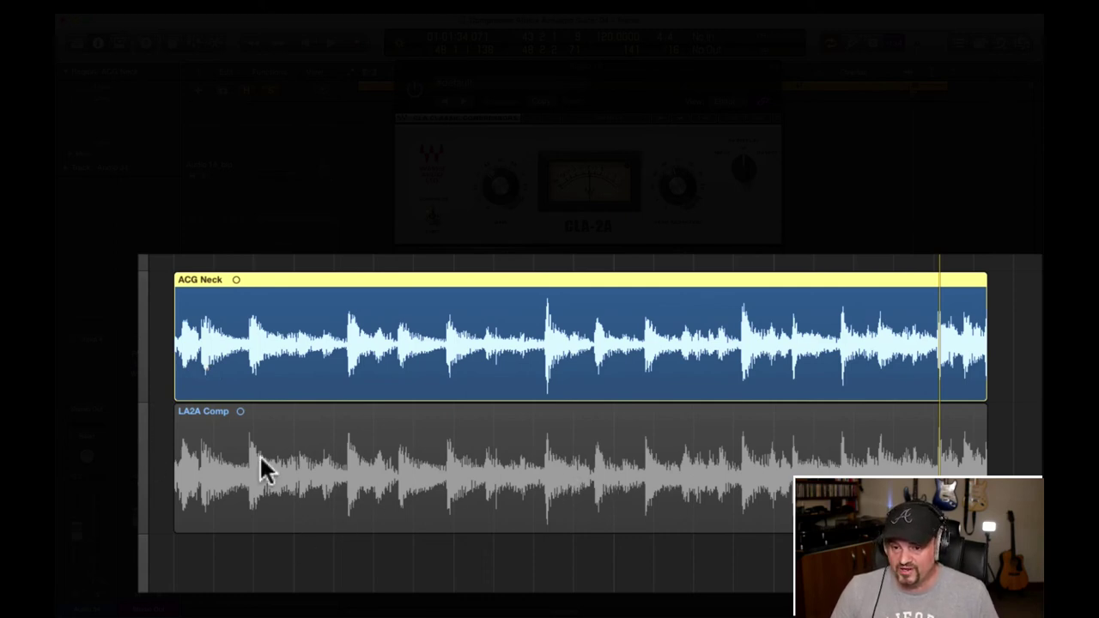
left_click(206, 460)
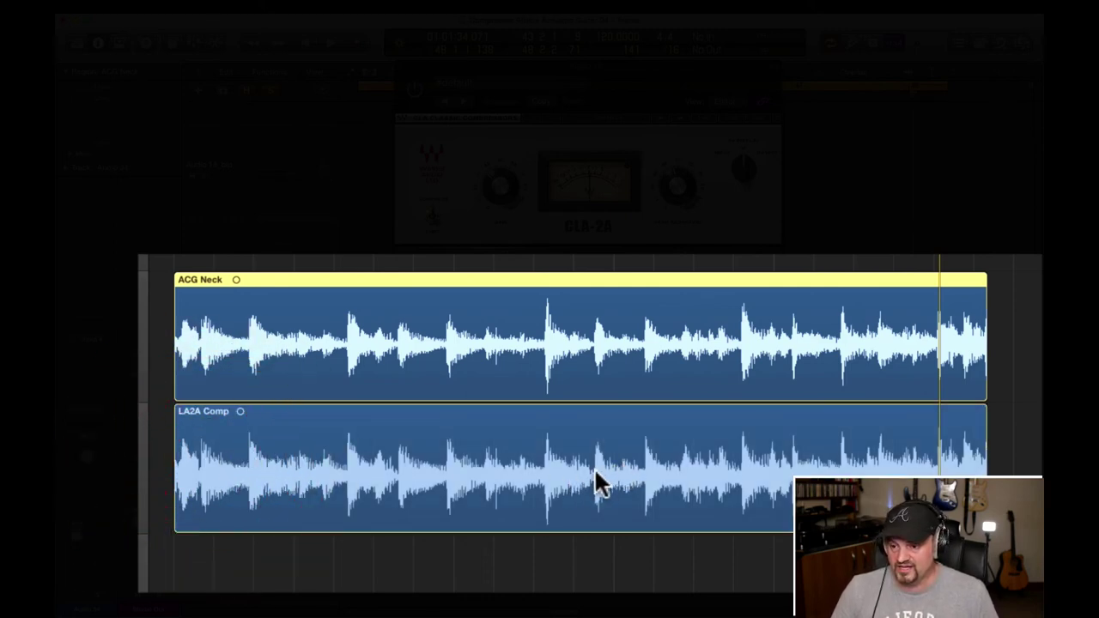
left_click_drag(591, 483, 596, 421)
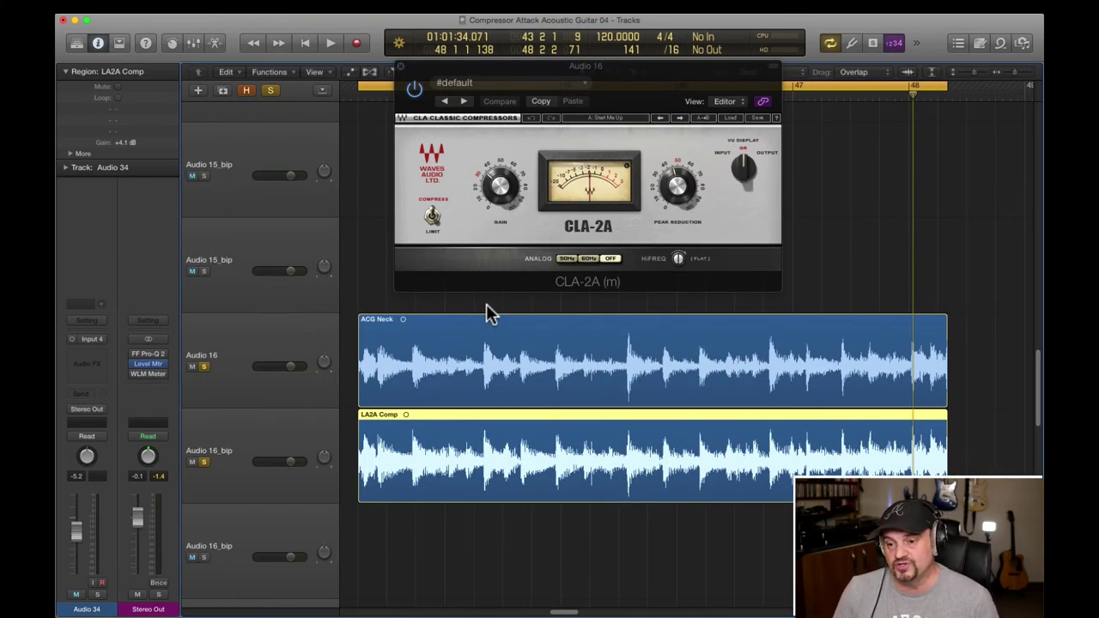
key("ctrl+m")
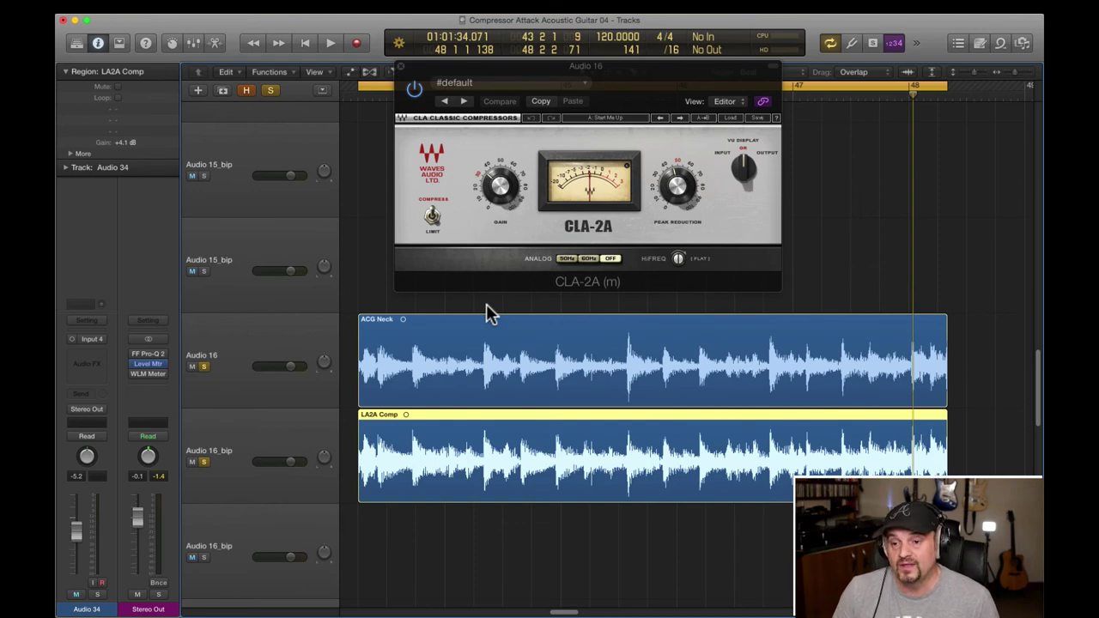
key("ctrl+m")
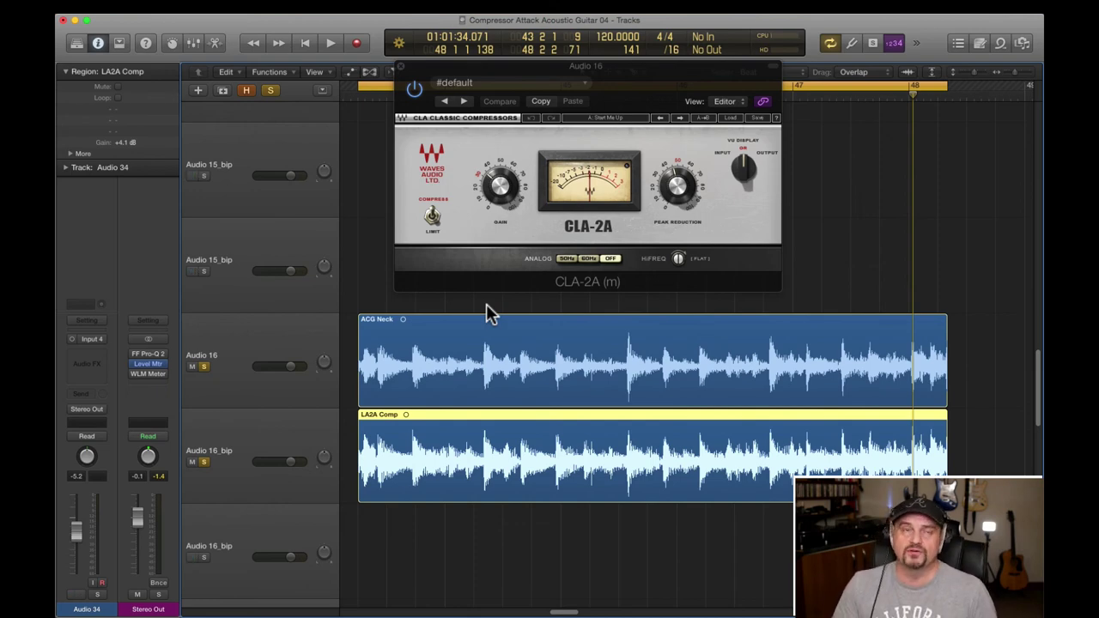